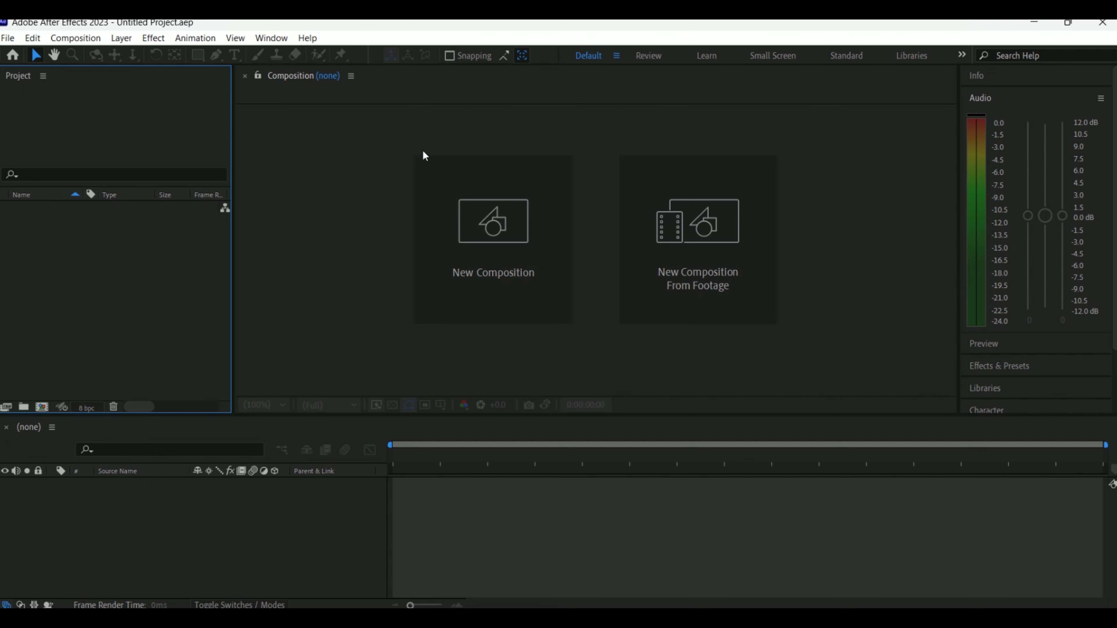
Reset the Default workspace to its saved layout
left_click(616, 56)
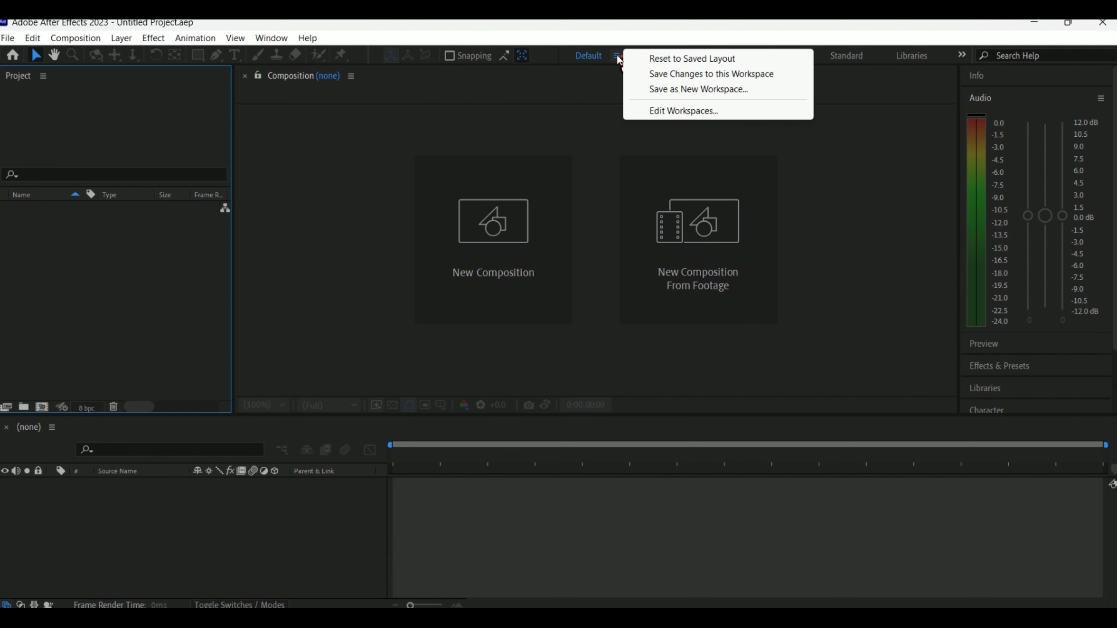
left_click(667, 63)
key("alt+l")
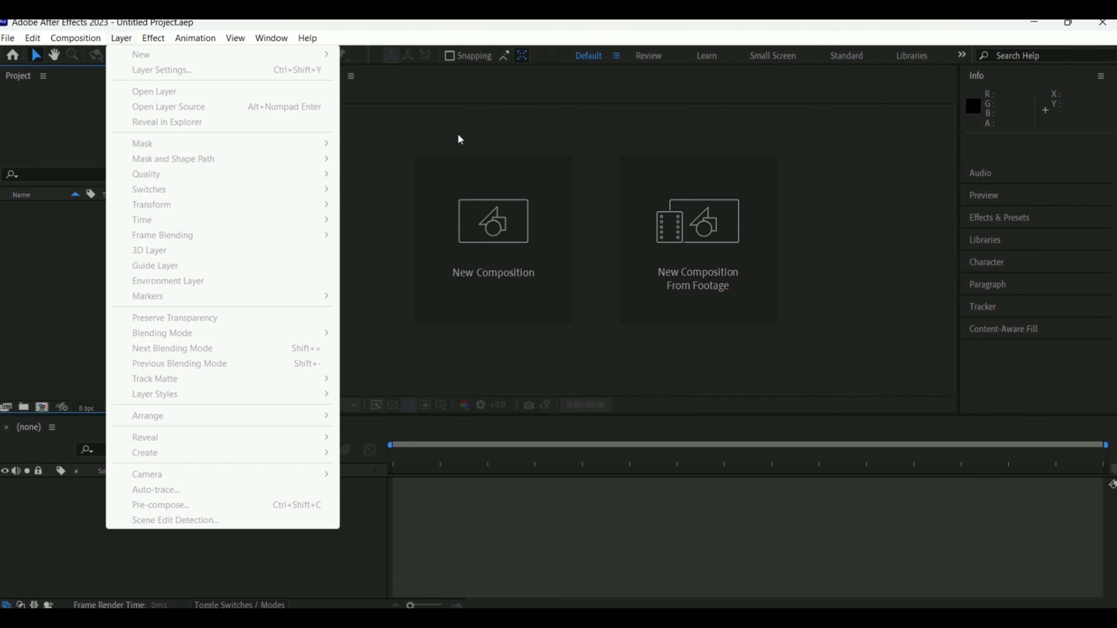
Try Default Spatial Interpolation to Linear in the General preferences, switch it back off and close the preferences
left_click(37, 42)
left_click(38, 41)
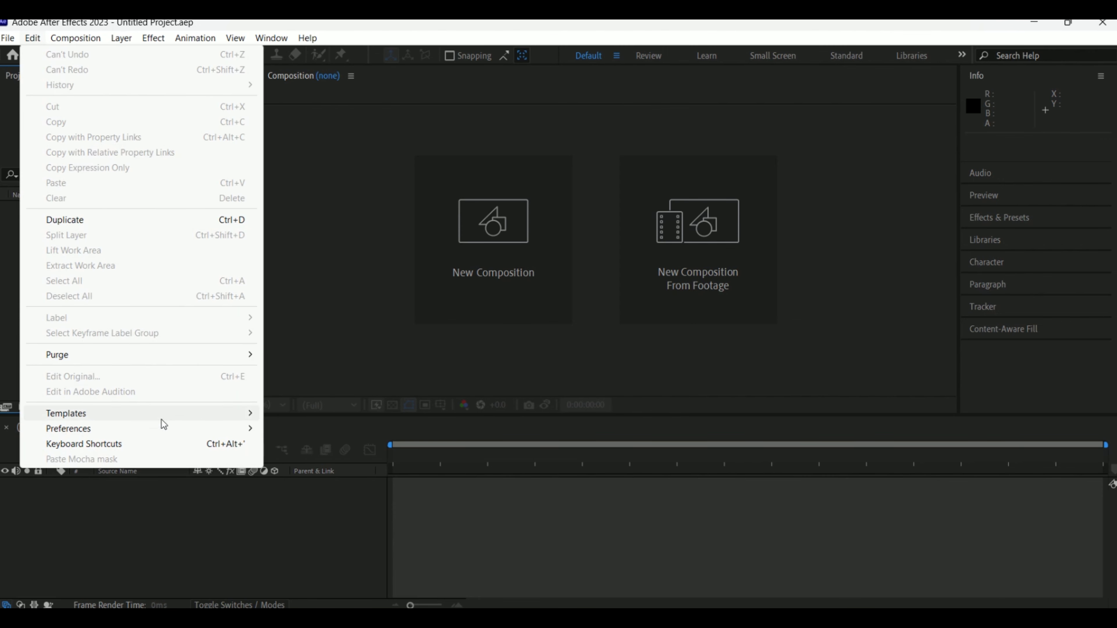
mouse_move(156, 429)
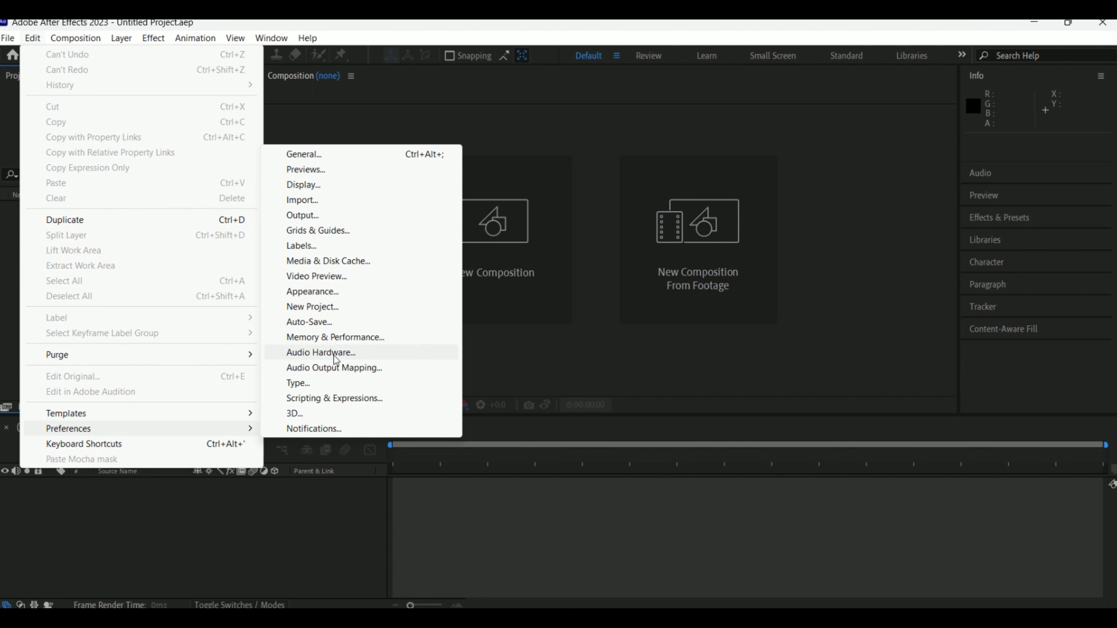
left_click(385, 157)
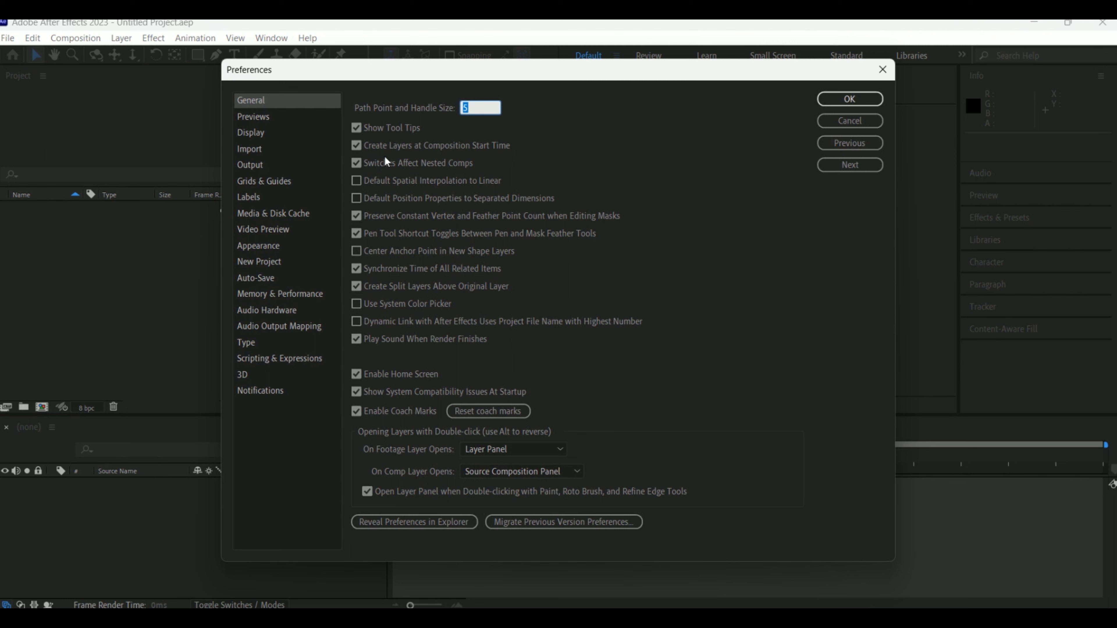
left_click(600, 579)
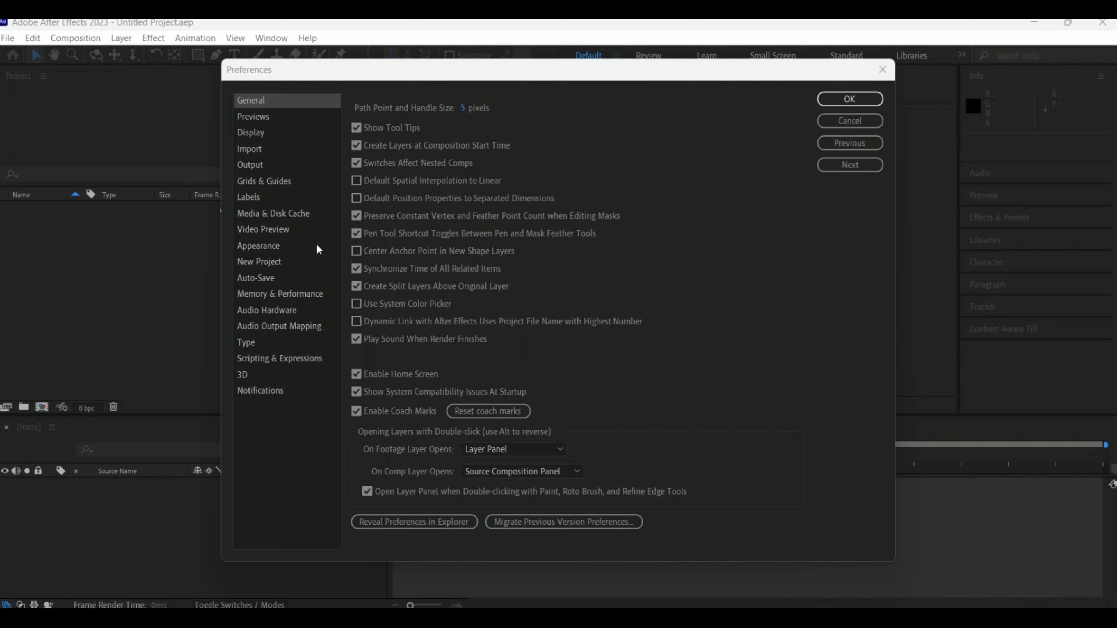
left_click(356, 182)
left_click(356, 181)
left_click(849, 100)
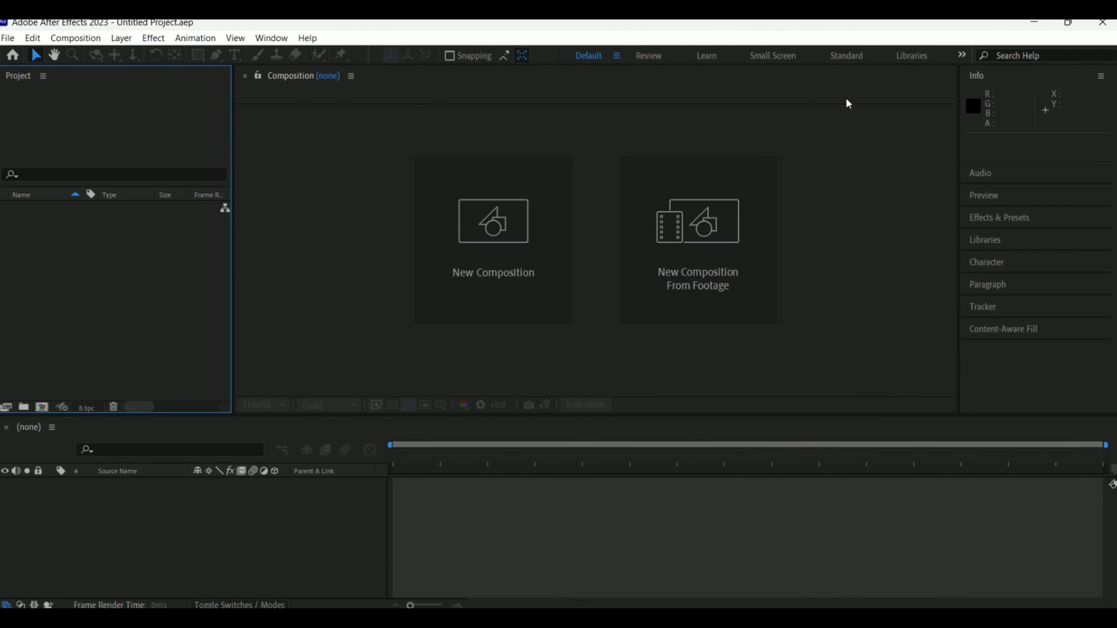
Set the motion path display preference to All Keyframes and apply it
key("ctrl+alt+semicolon")
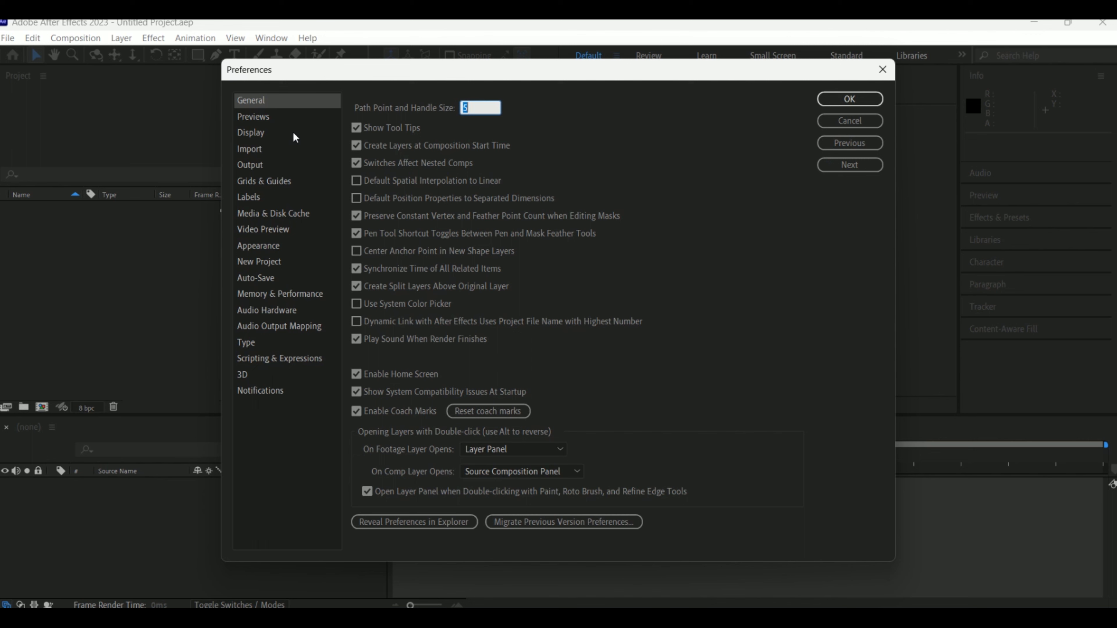
left_click(267, 135)
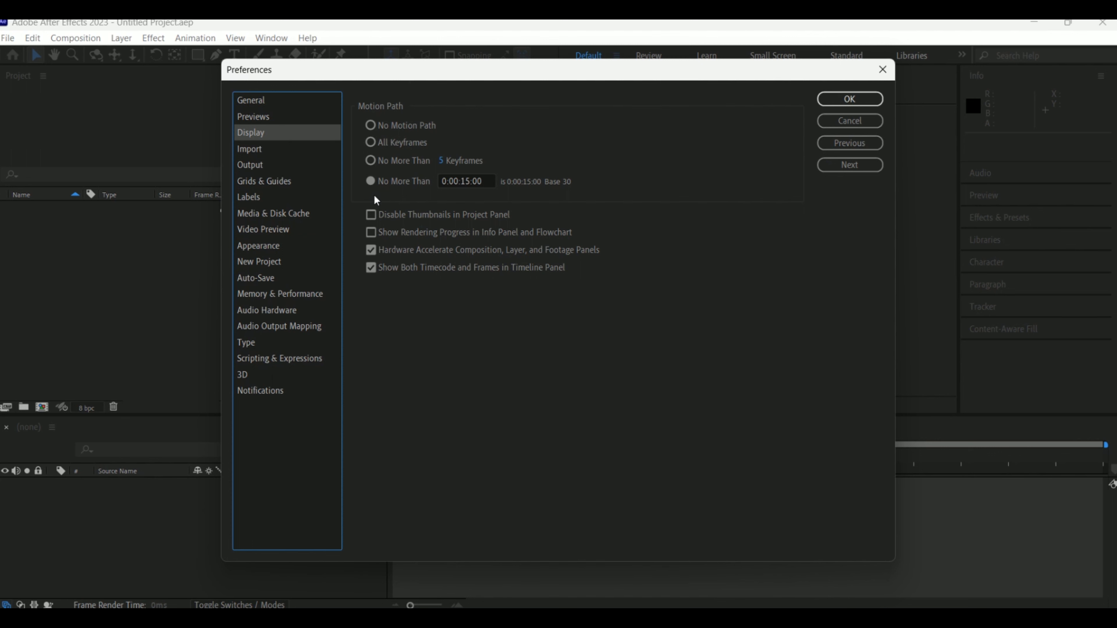
left_click(371, 143)
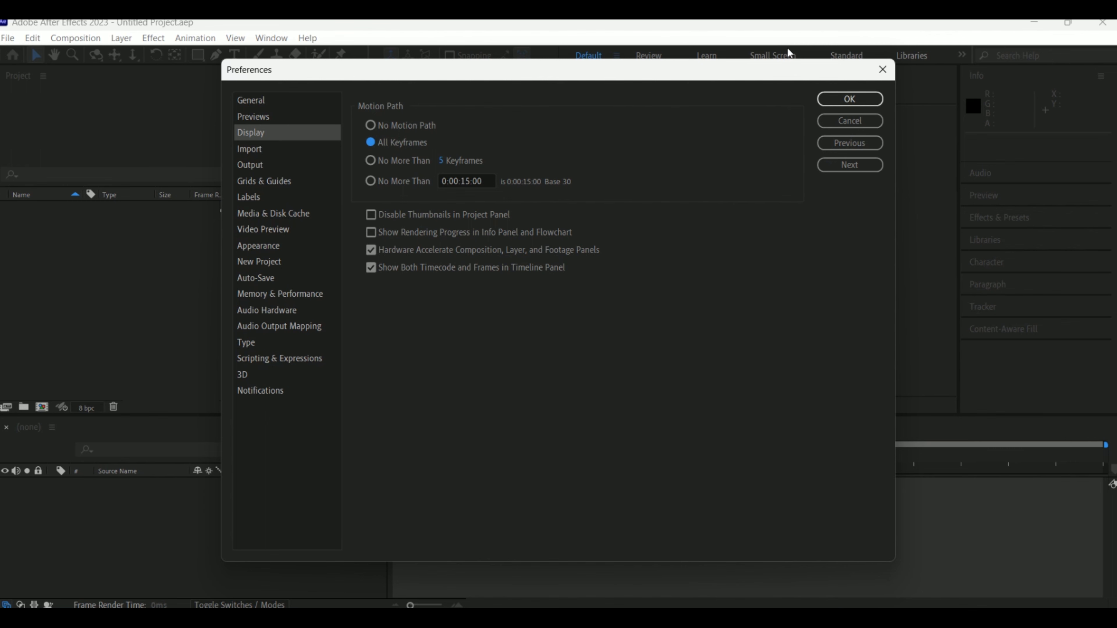
left_click(837, 102)
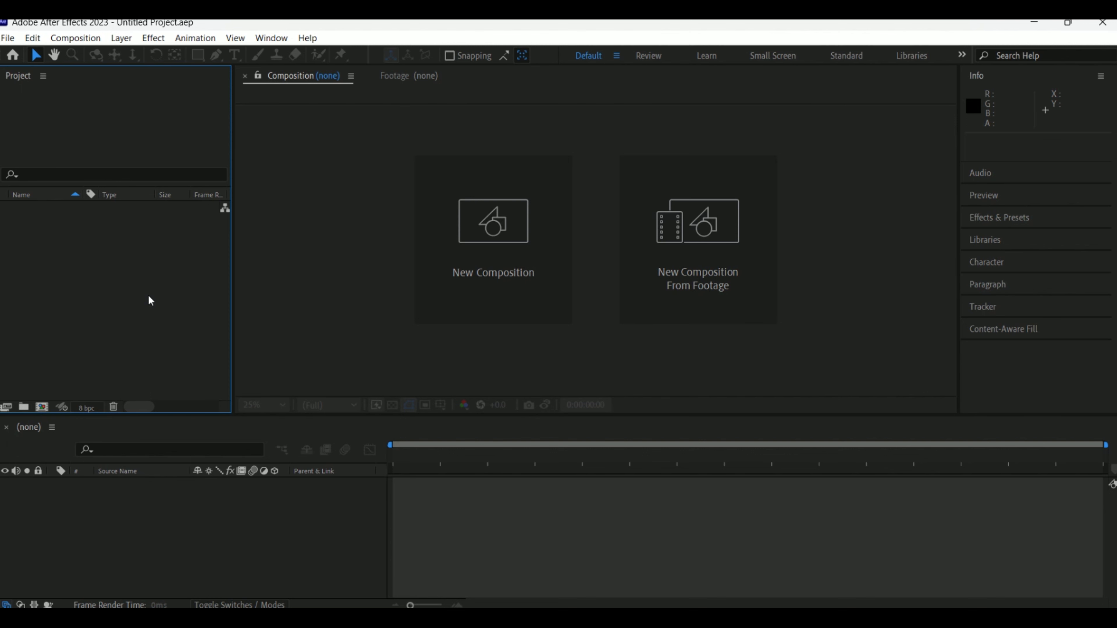
double_click(97, 316)
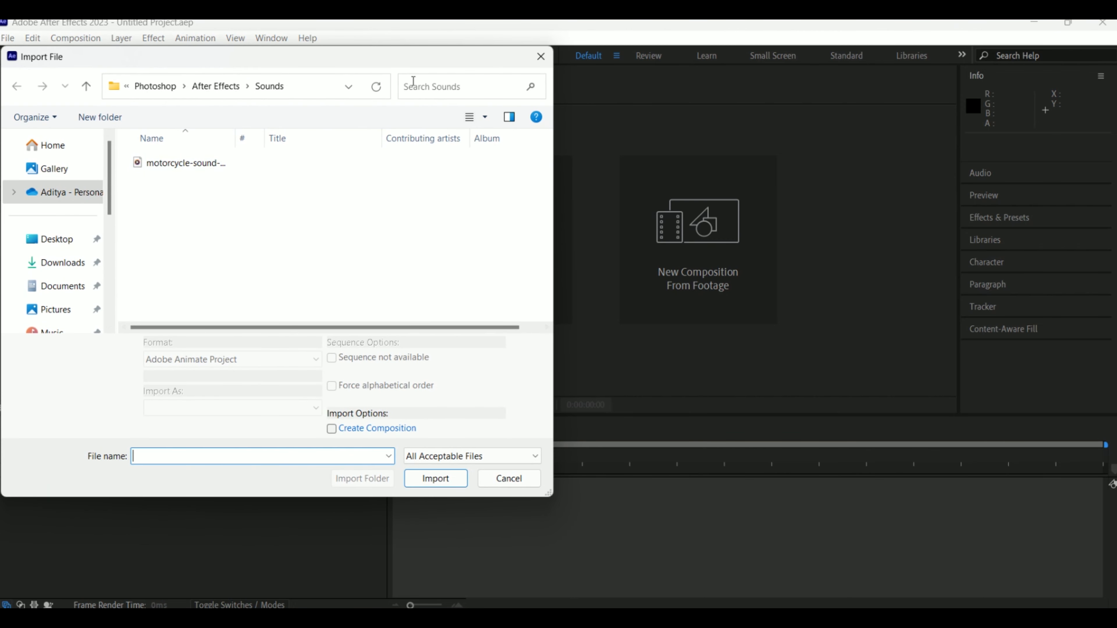
left_click(542, 64)
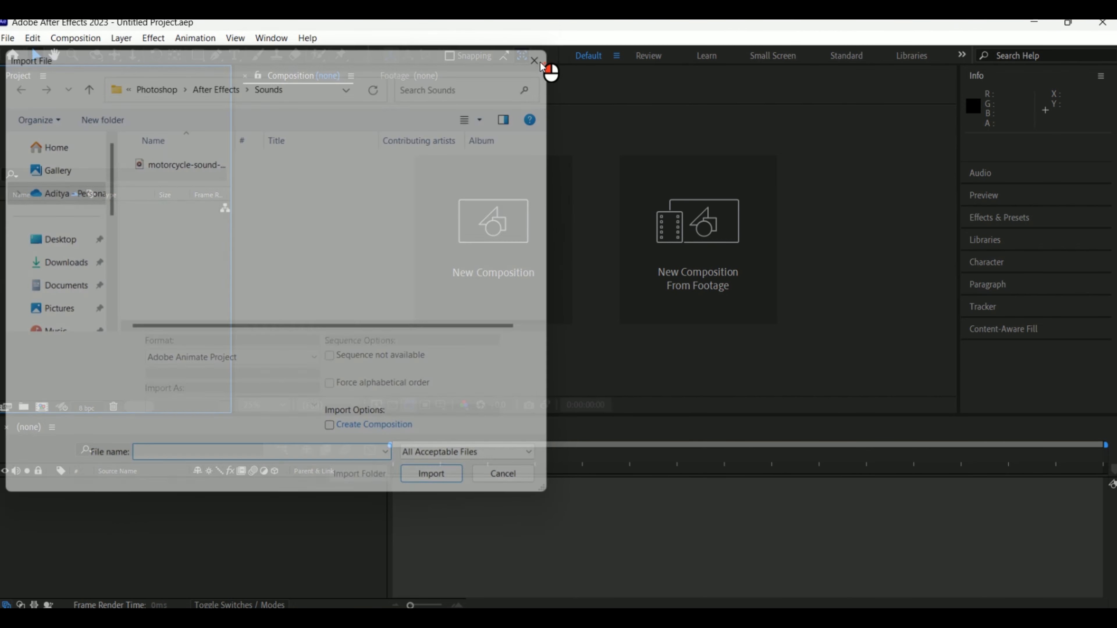
left_click(6, 38)
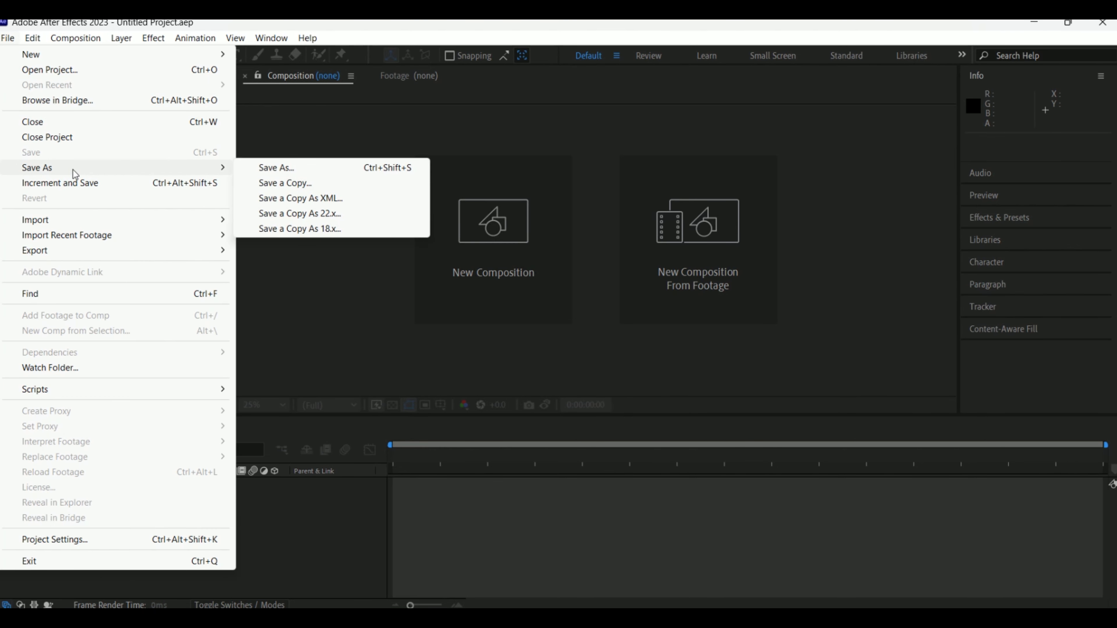
mouse_move(71, 220)
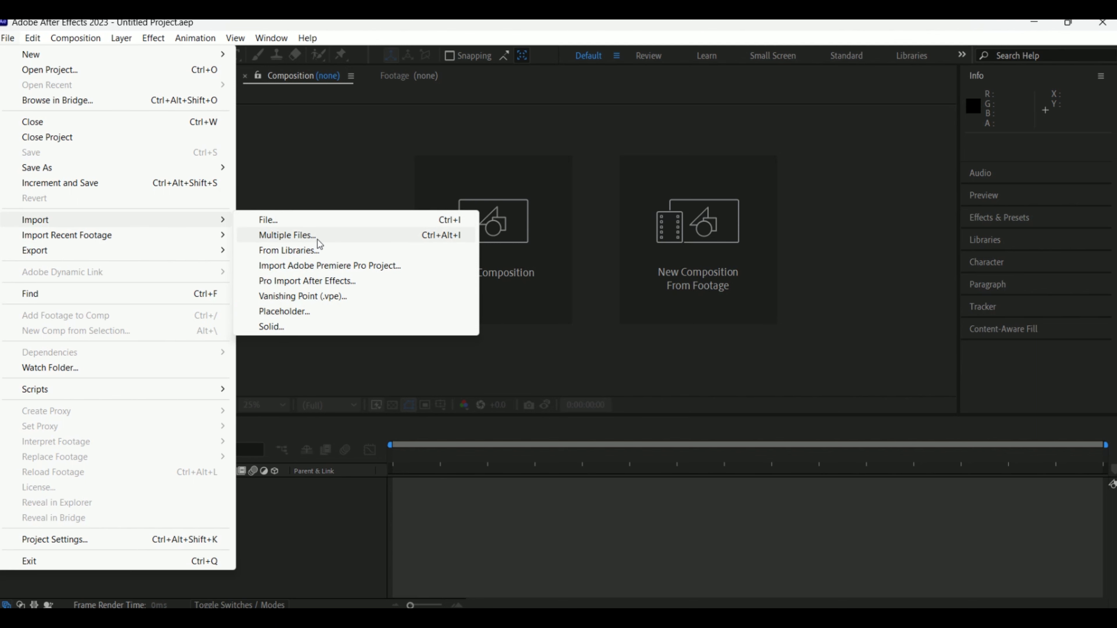
left_click(318, 184)
left_click(127, 312)
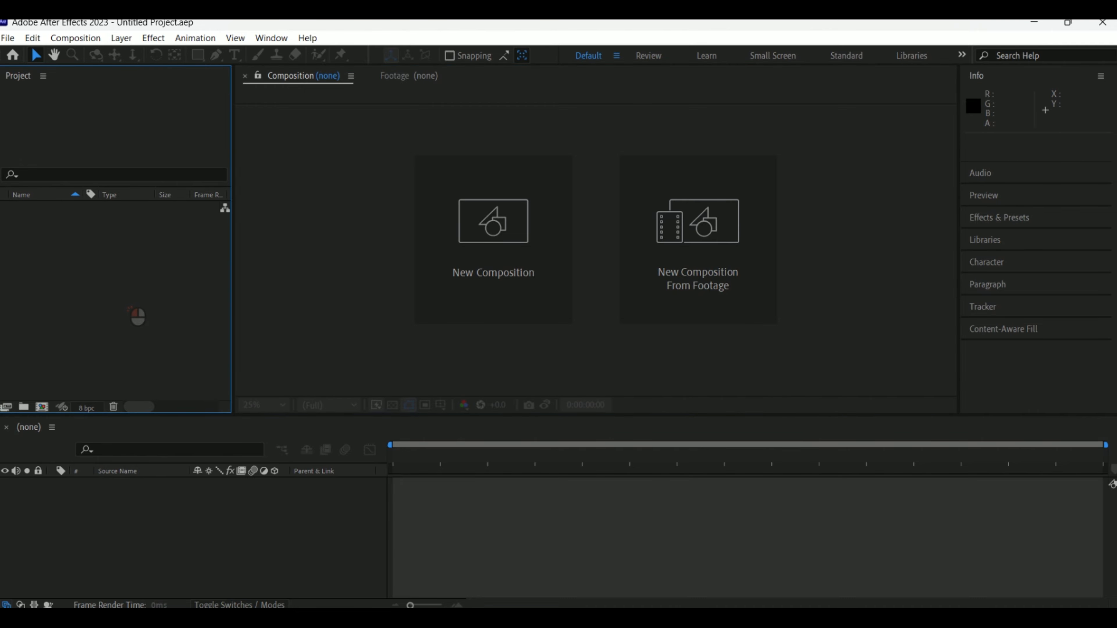
Switch to the Images folder in File Explorer and bring the BikeWithHouses Photoshop file into the After Effects project
left_click(527, 618)
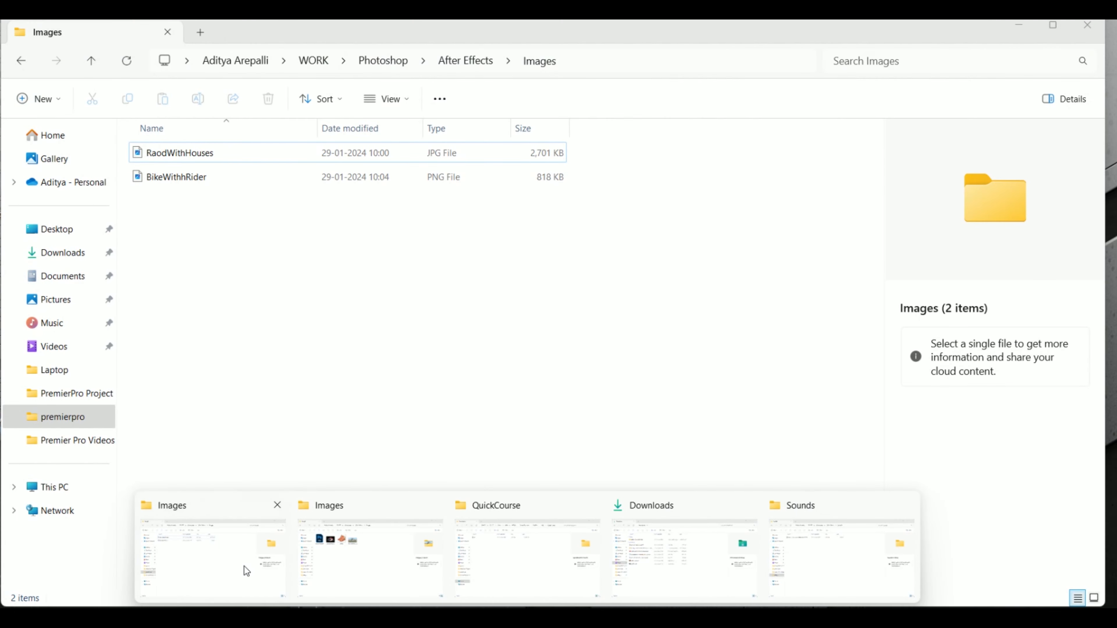
left_click(246, 569)
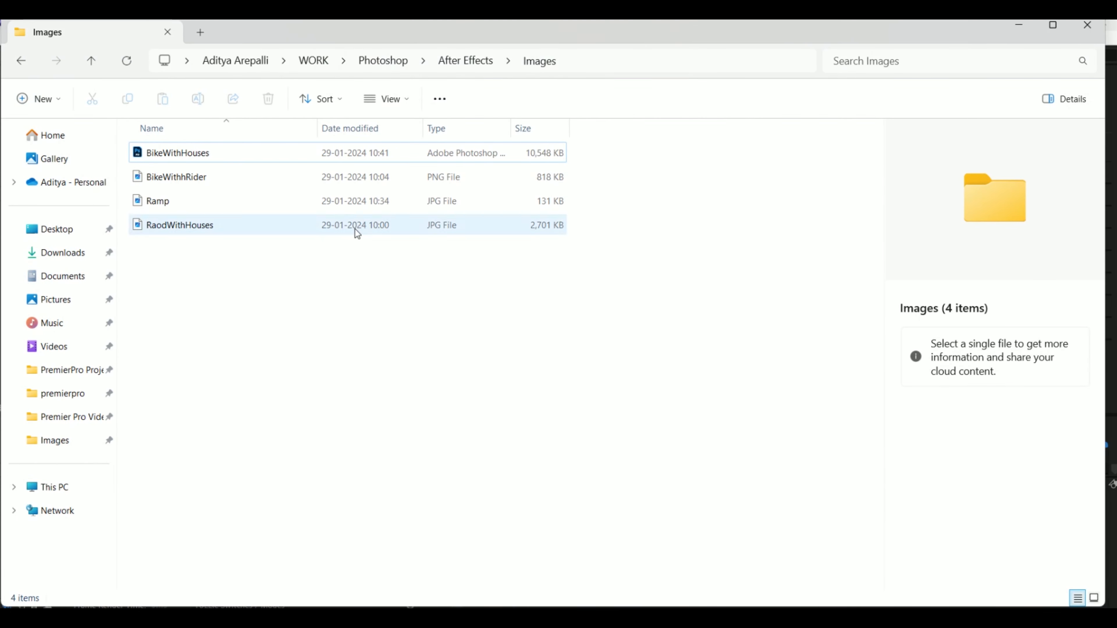
left_click_drag(451, 32, 759, 44)
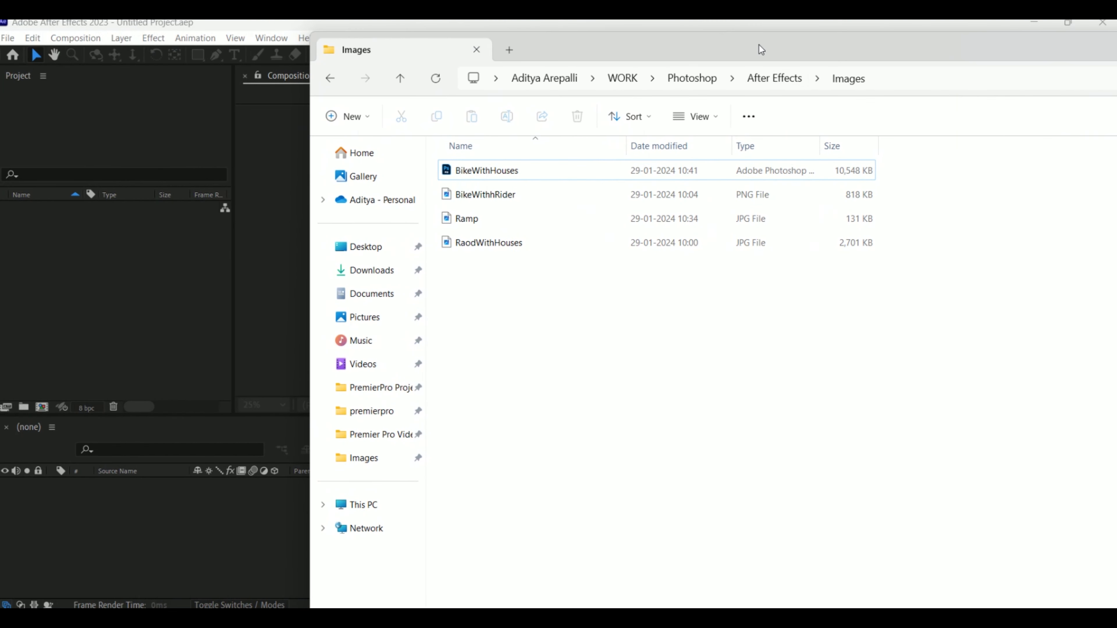
left_click(516, 174)
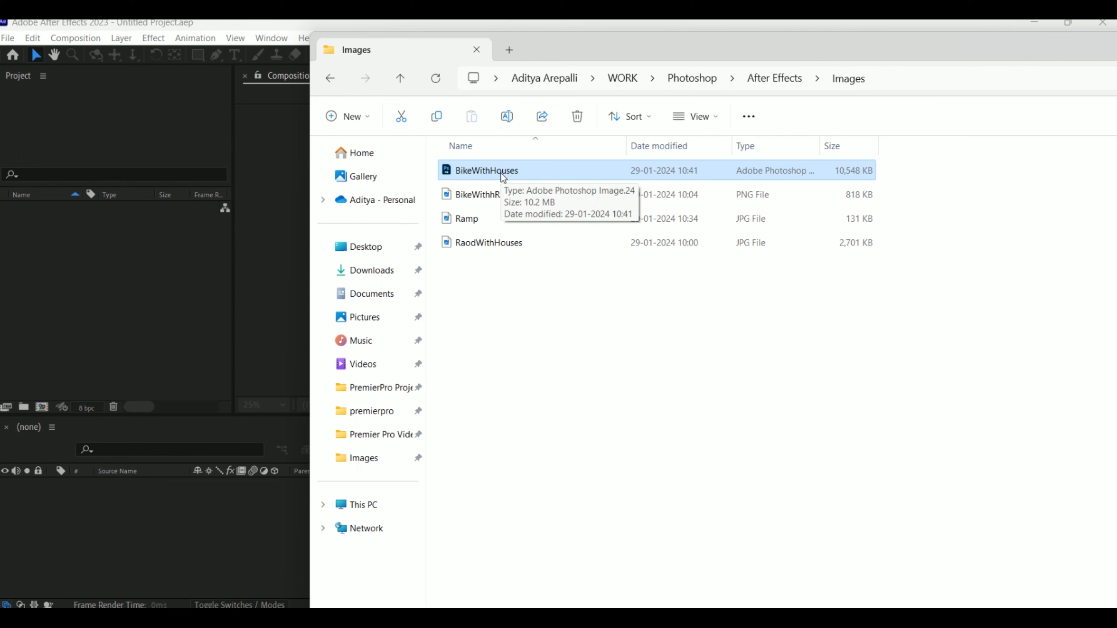
left_click_drag(503, 176, 80, 247)
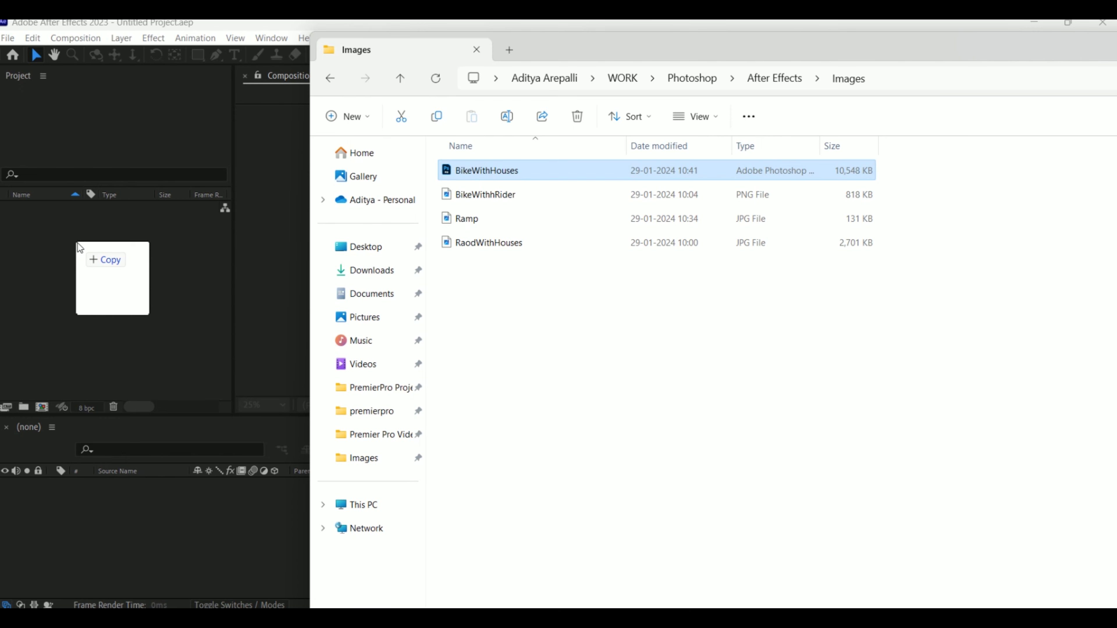
left_click_drag(79, 248, 80, 248)
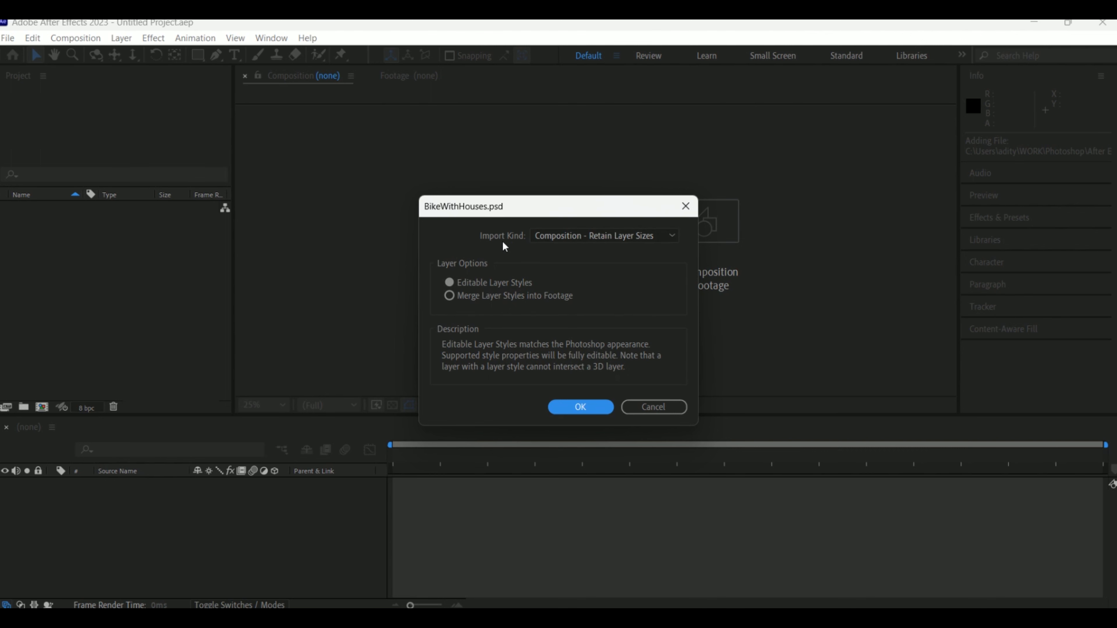
Import BikeWithHouses.psd as Composition - Retain Layer Sizes with editable layer styles
left_click(569, 237)
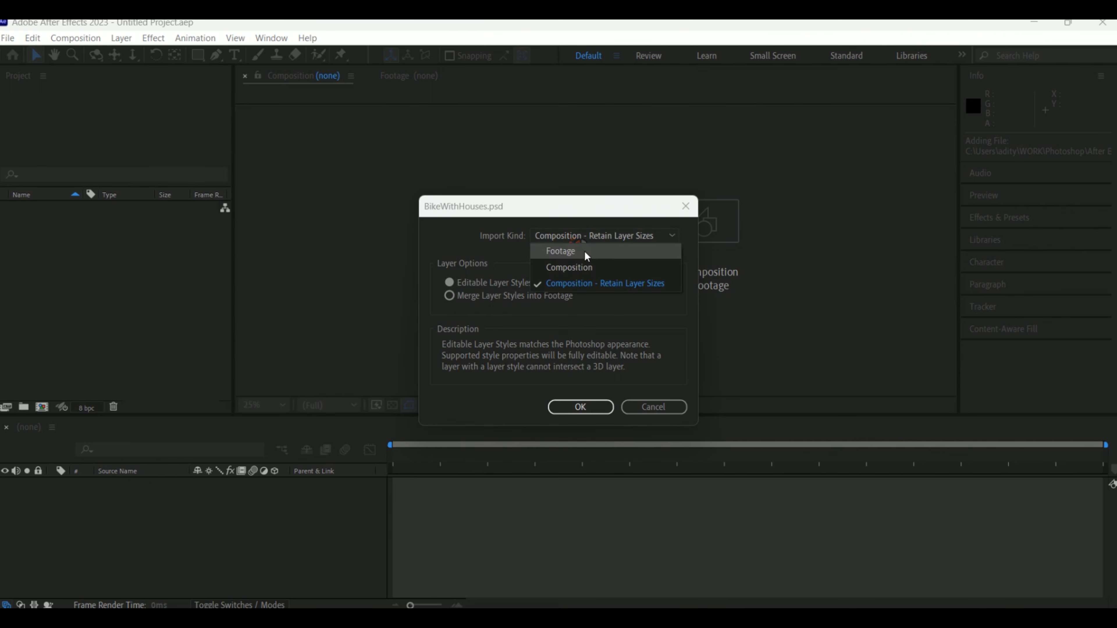
left_click(580, 287)
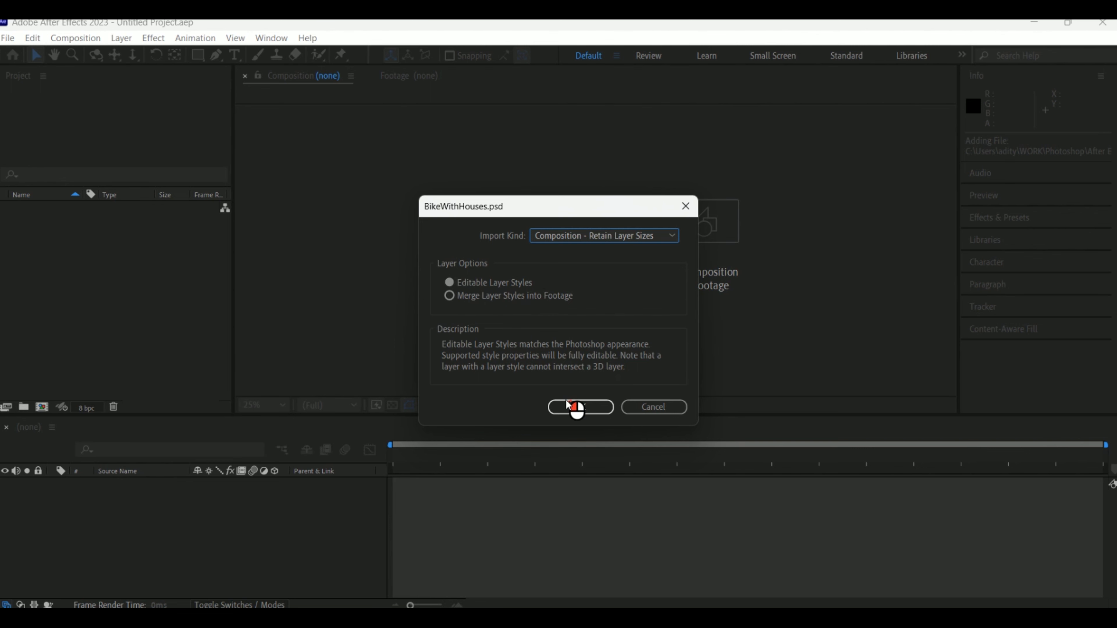
left_click(572, 407)
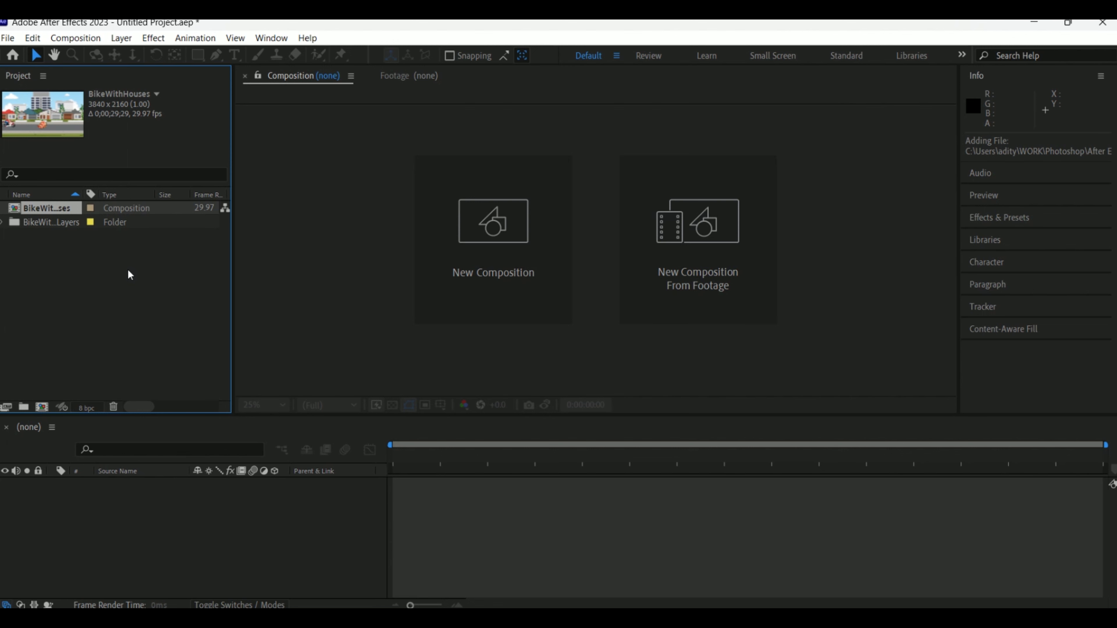
Examine the imported composition and each Photoshop layer file inside the BikeWithHouses Layers folder, and collapse the folder again
left_click(74, 264)
left_click(65, 226)
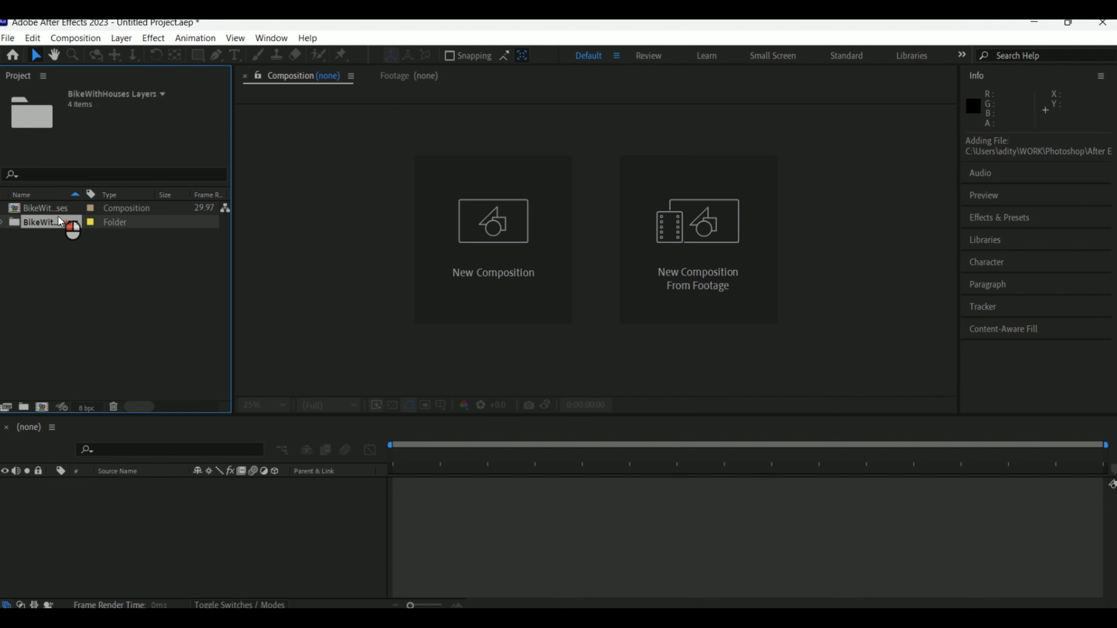
left_click(55, 209)
left_click(32, 223)
left_click(2, 224)
left_click(72, 237)
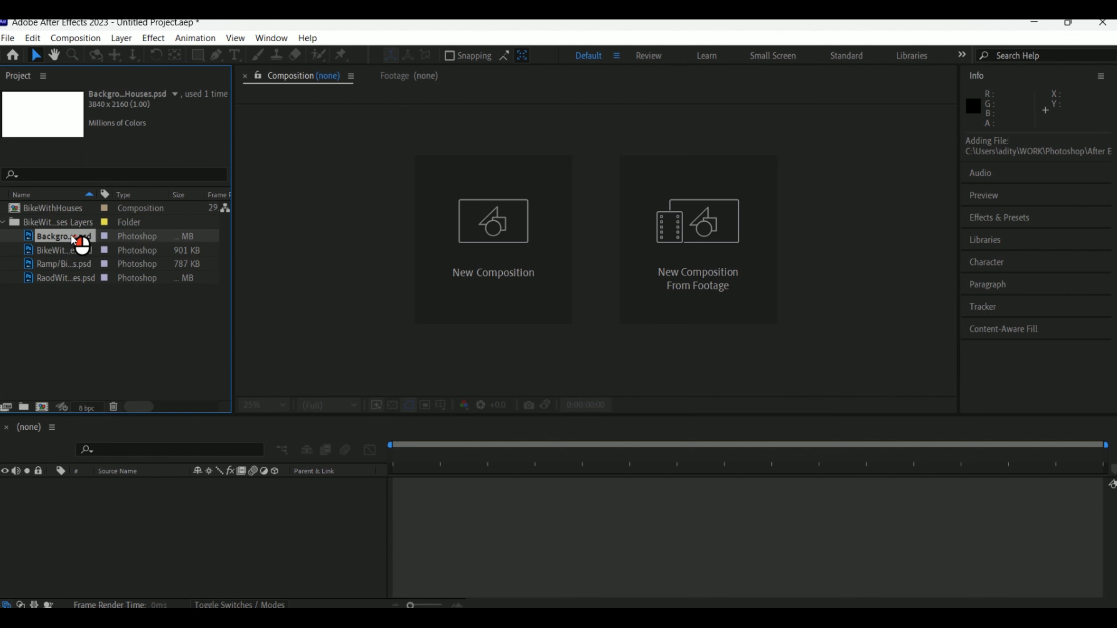
left_click(72, 250)
left_click(73, 264)
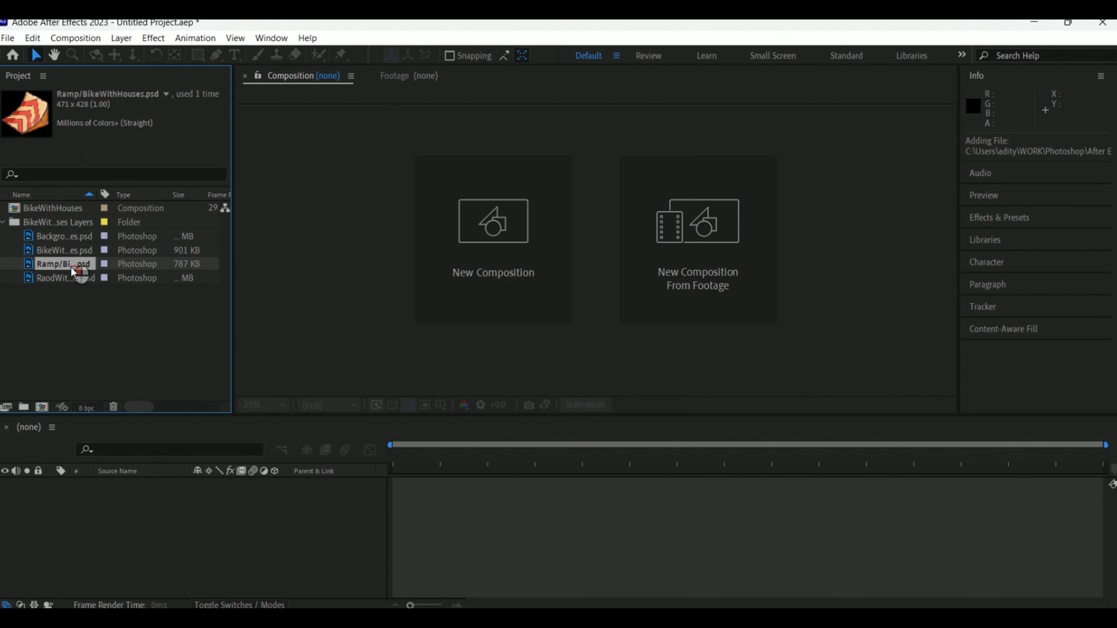
left_click(74, 278)
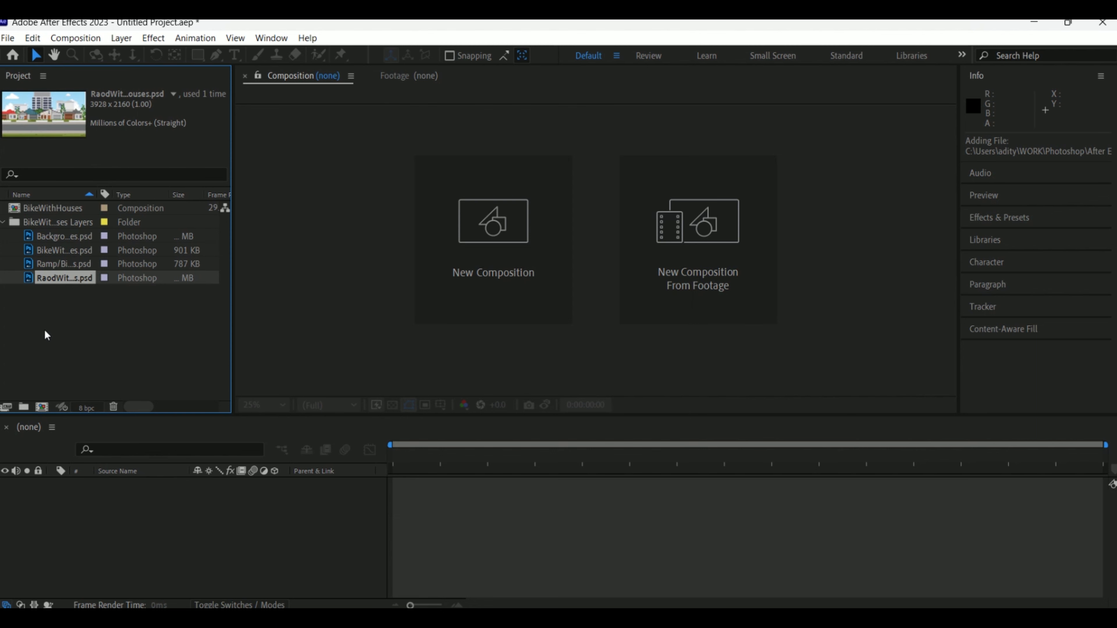
left_click(46, 330)
left_click(3, 224)
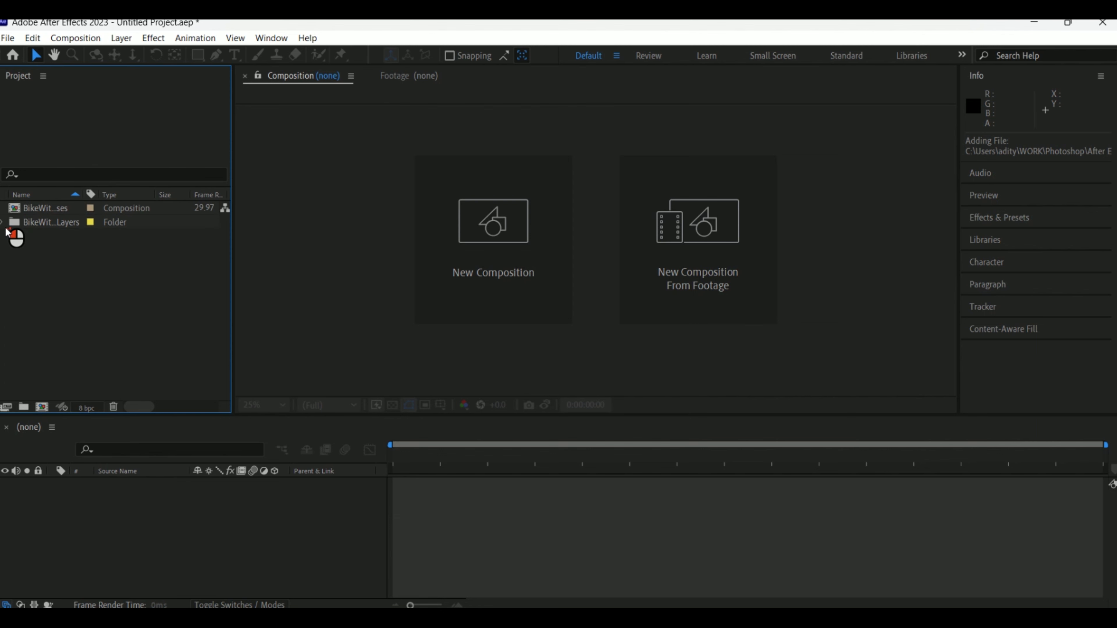
Open the BikeWithHouses composition and select the BikeWithhRider, Ramp and RaodWithHouses layers in turn to identify them
double_click(56, 210)
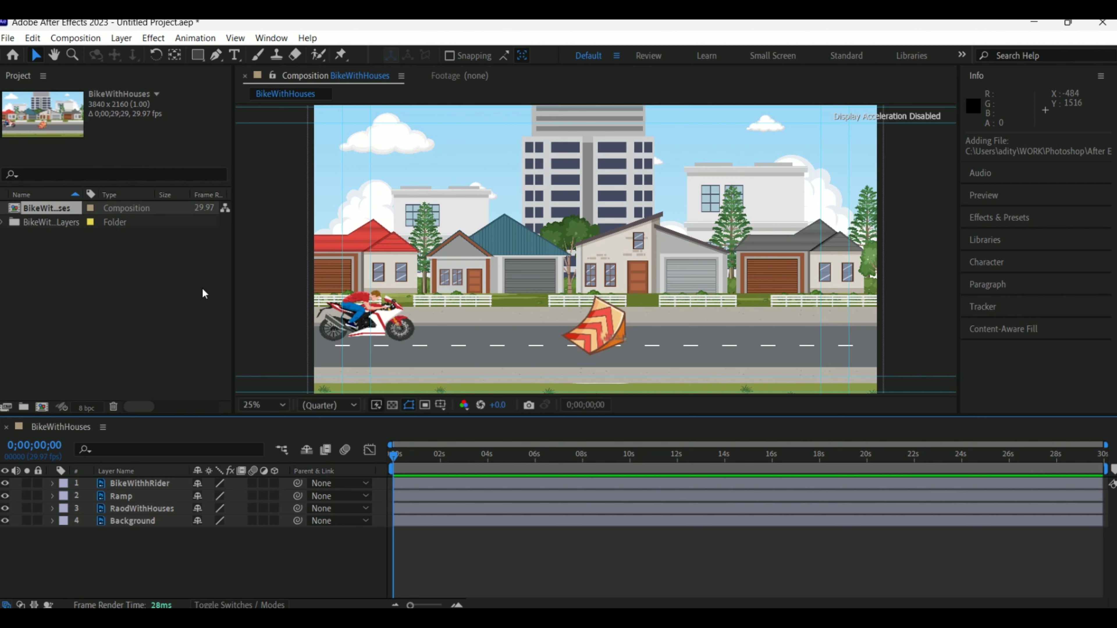
left_click(37, 223)
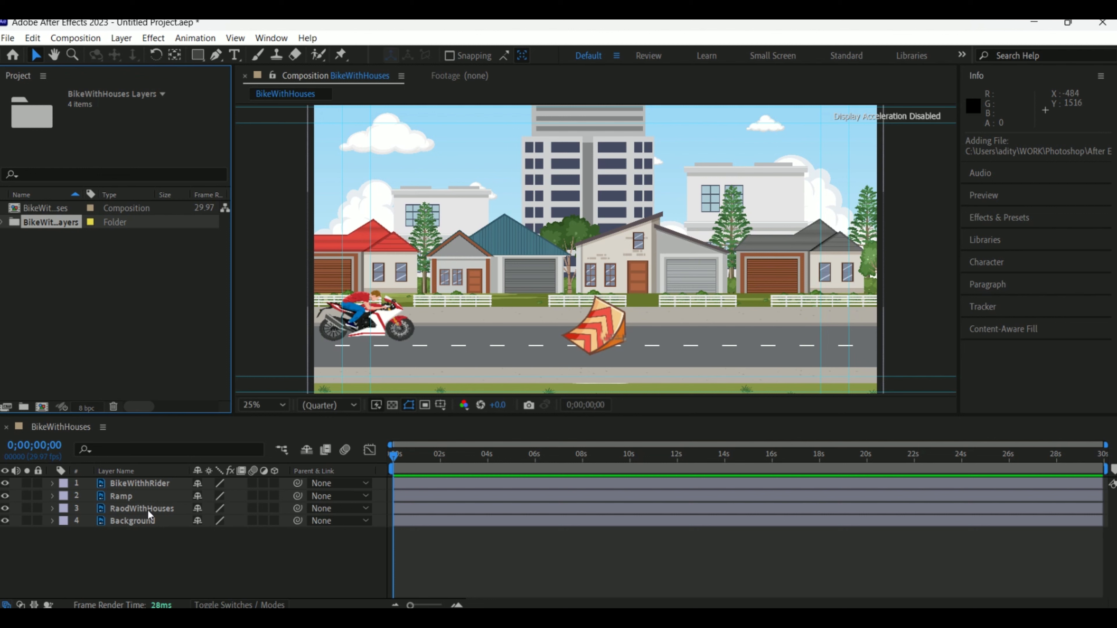
left_click(146, 484)
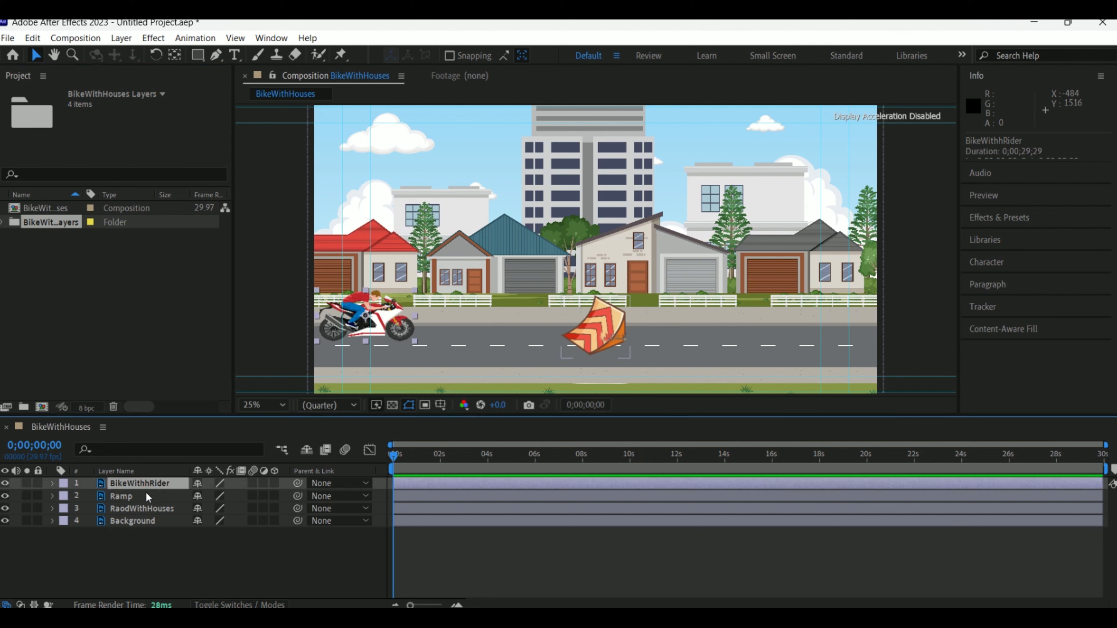
left_click(148, 496)
left_click(146, 484)
left_click(158, 496)
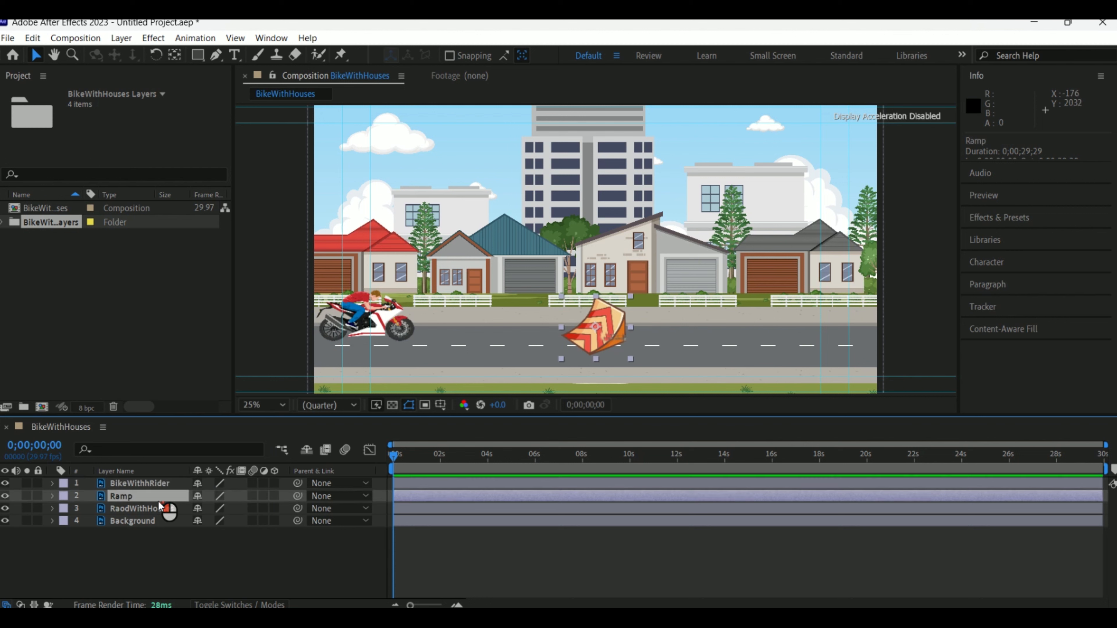
left_click(162, 511)
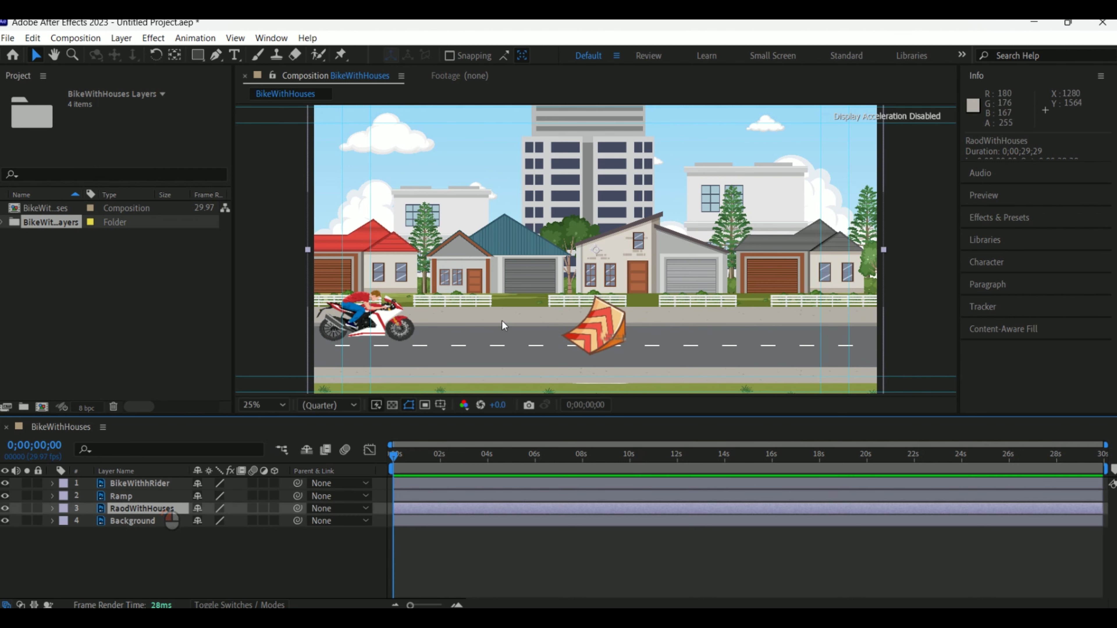
Select the Background layer to identify it in the composition and clear the selection
left_click(145, 521)
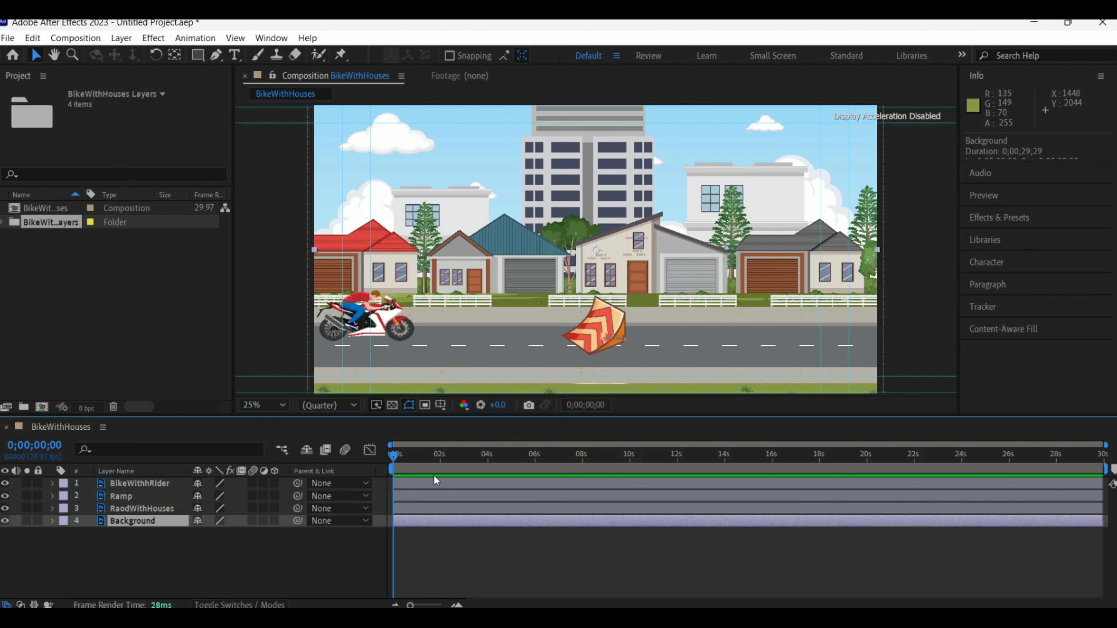
left_click(908, 193)
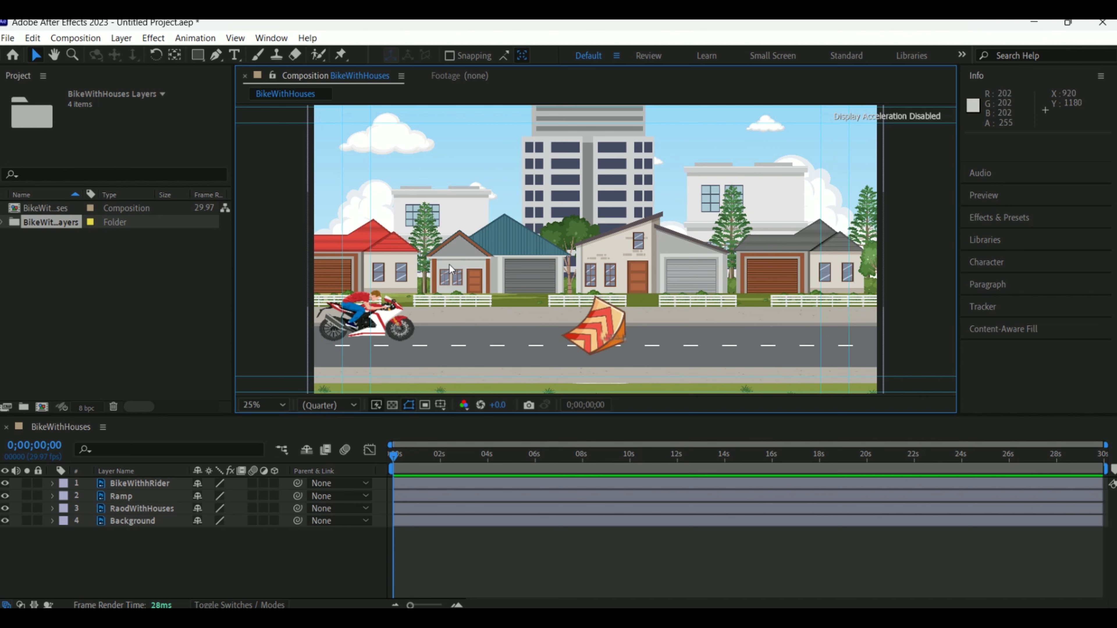
left_click_drag(427, 458, 357, 518)
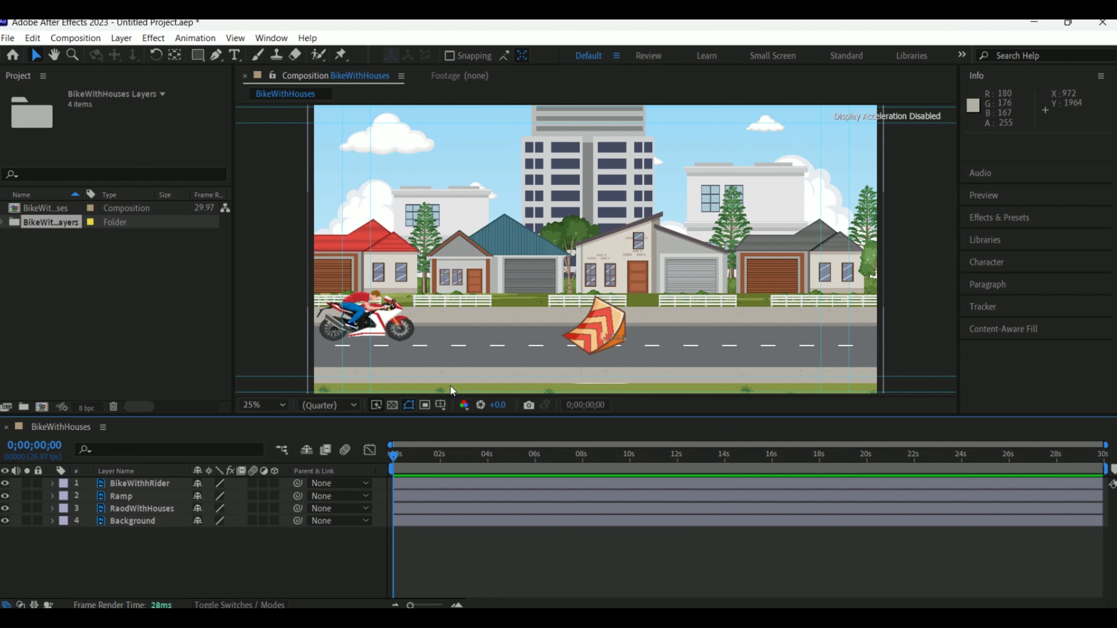
Try repositioning the BikeWithhRider layer at several places in the scene, over the houses and beside the road
left_click_drag(385, 323, 453, 309)
right_click(763, 264)
key("Escape")
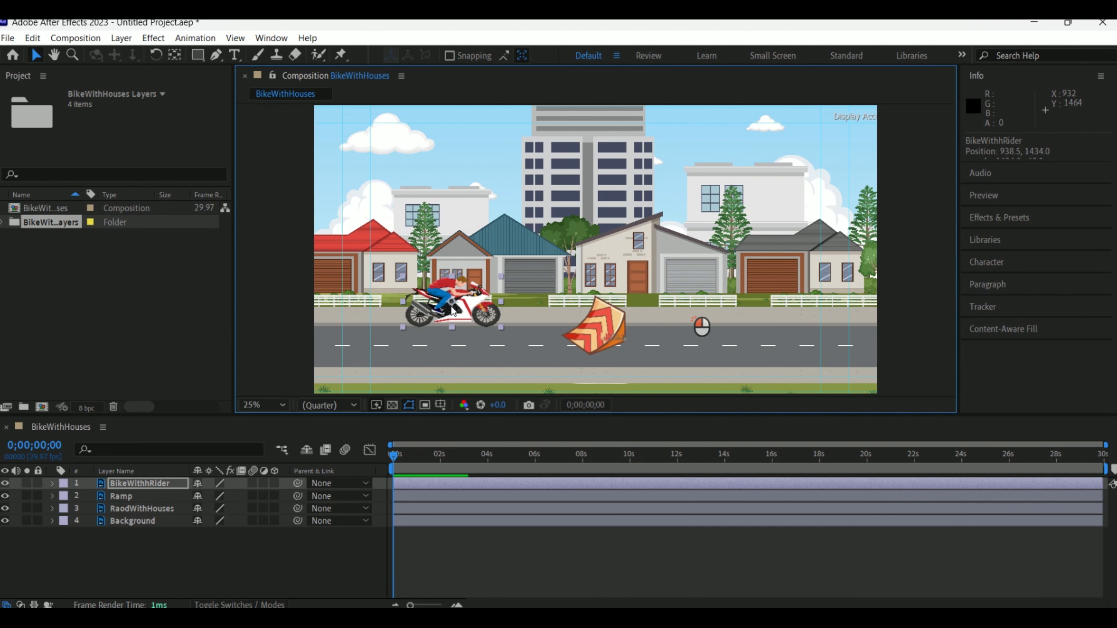
Undo all position changes of the BikeWithhRider layer, restoring it to its original place on the road
key("ctrl+z")
key("ctrl+z")
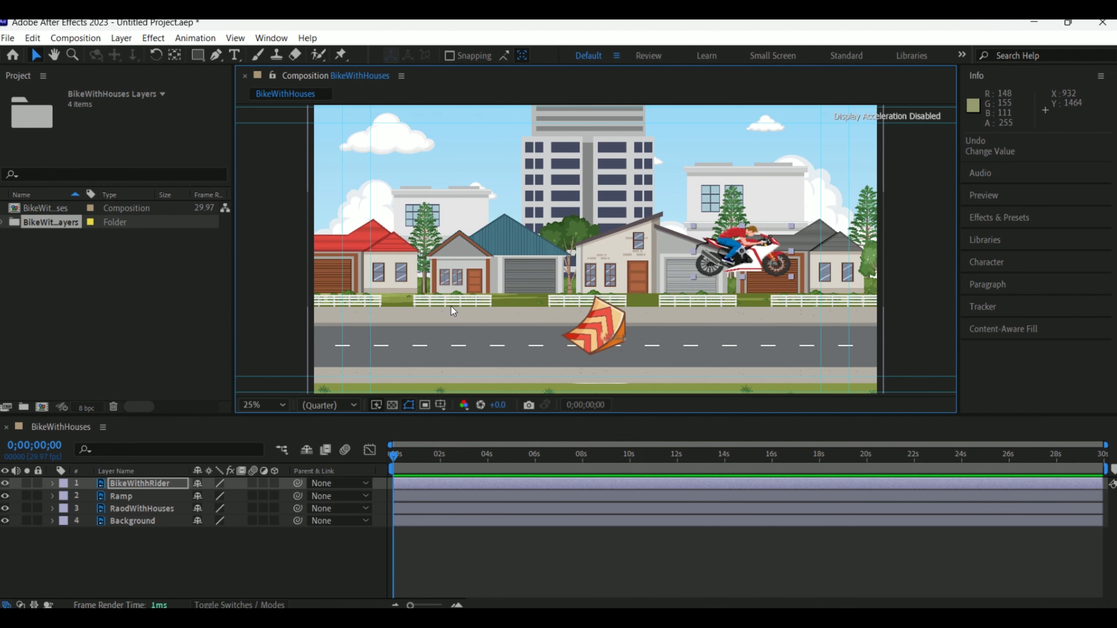
key("ctrl+shift+z")
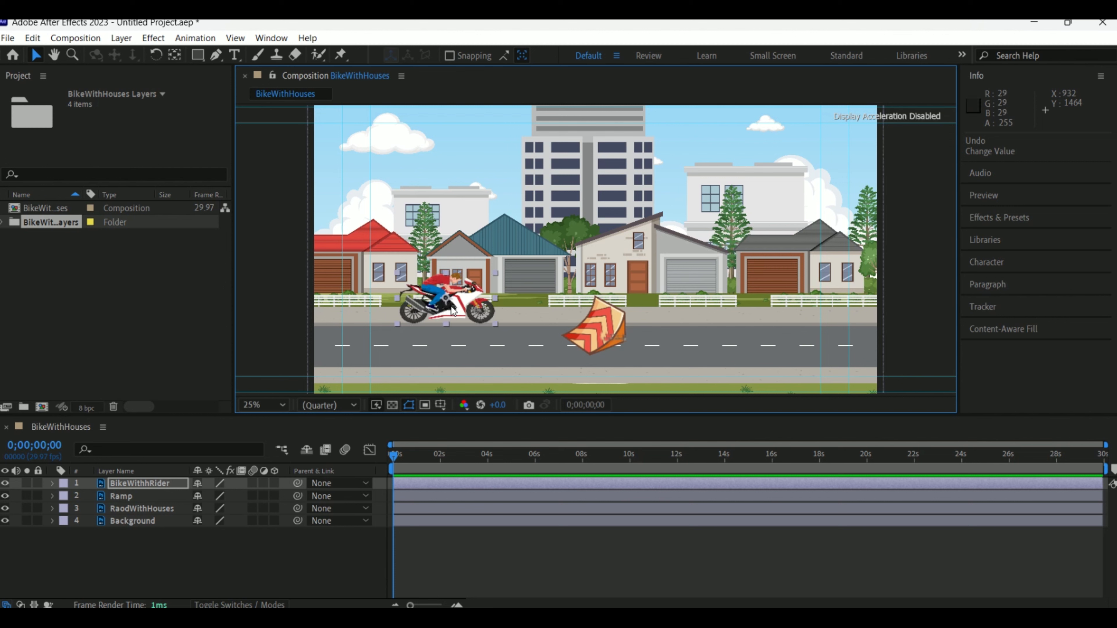
key("ctrl+z")
key("ctrl+z")
key("ctrl+z")
key("ctrl+z")
key("ctrl+z")
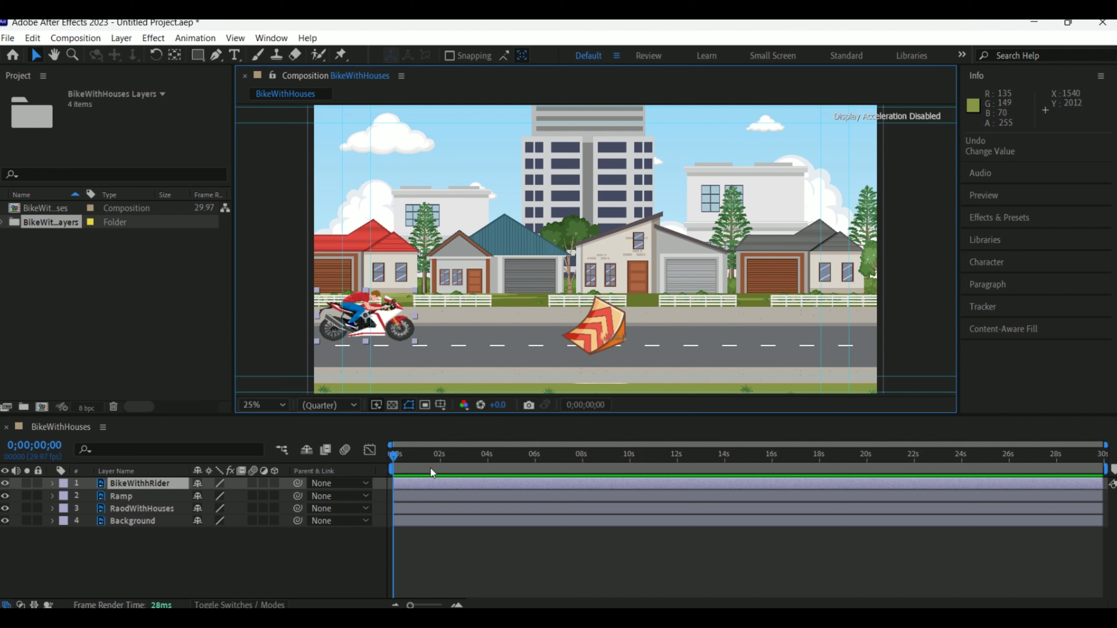
Scrub and preview the timeline up to the composition's end and return the playhead to the start
left_click(398, 468)
left_click_drag(402, 469, 1106, 520)
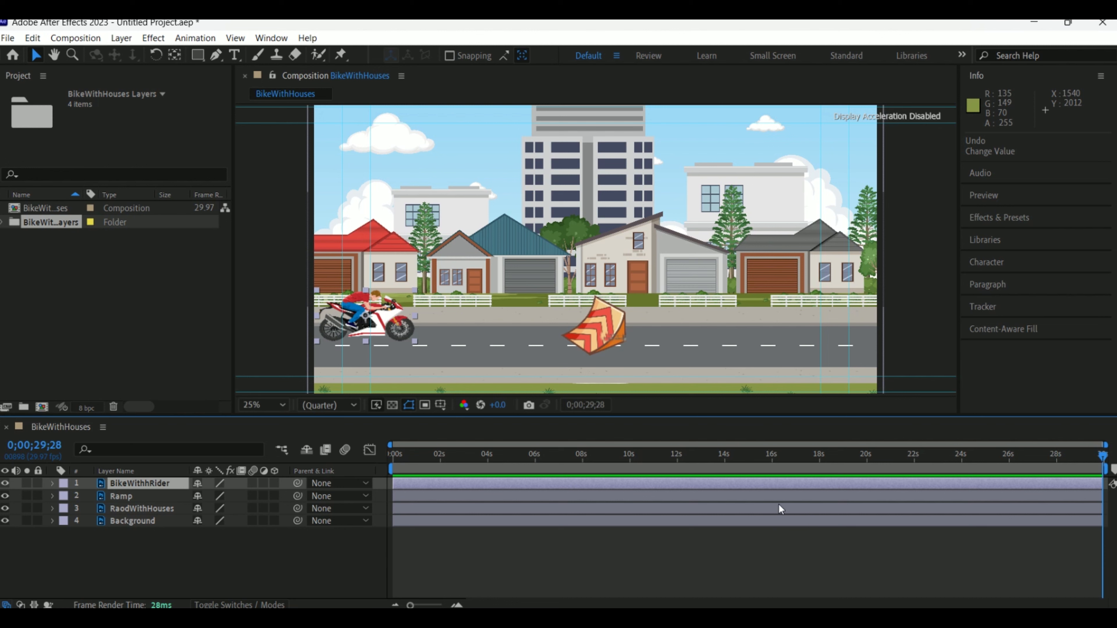
left_click(717, 456)
key("space")
key("Home")
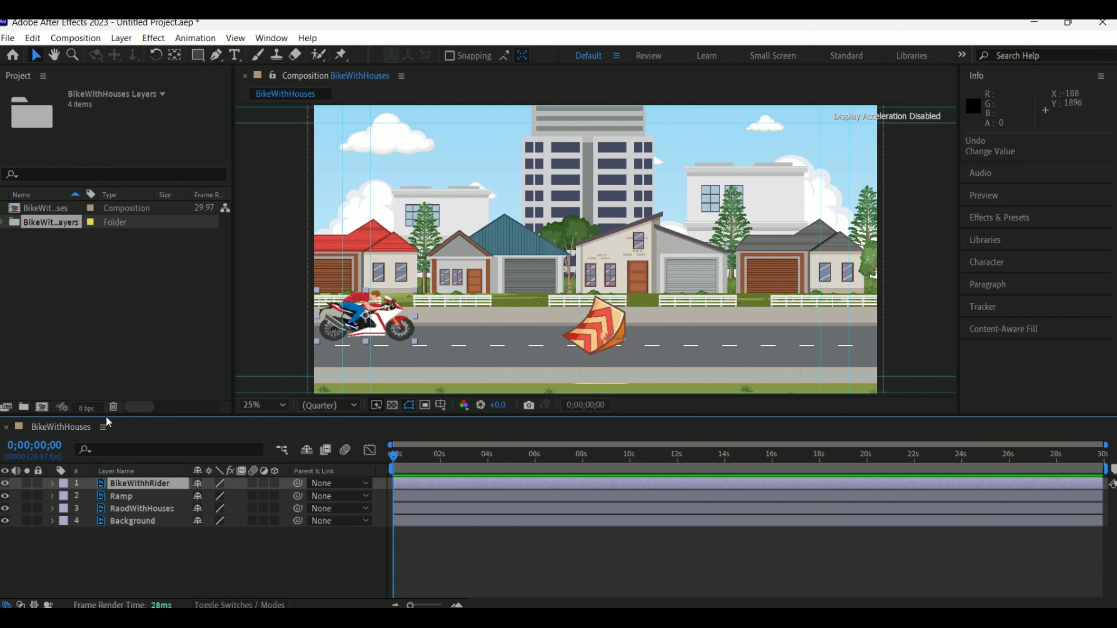
Set the BikeWithHouses composition's duration to 0;00;07;00 in its Composition Settings
left_click(77, 432)
right_click(71, 434)
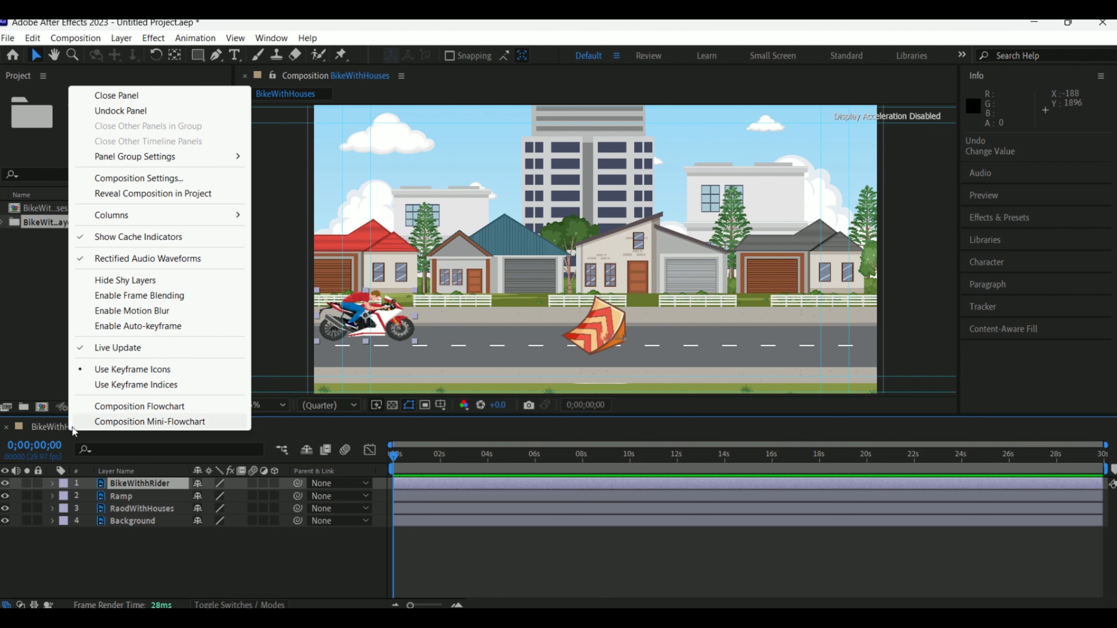
left_click(218, 180)
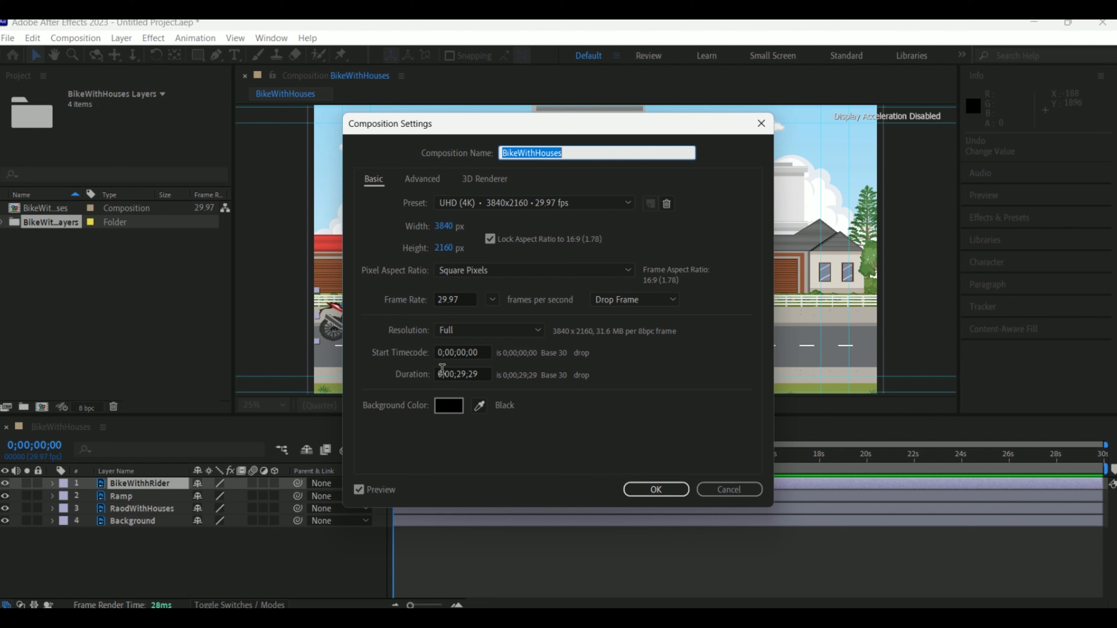
left_click(458, 374)
left_click(657, 380)
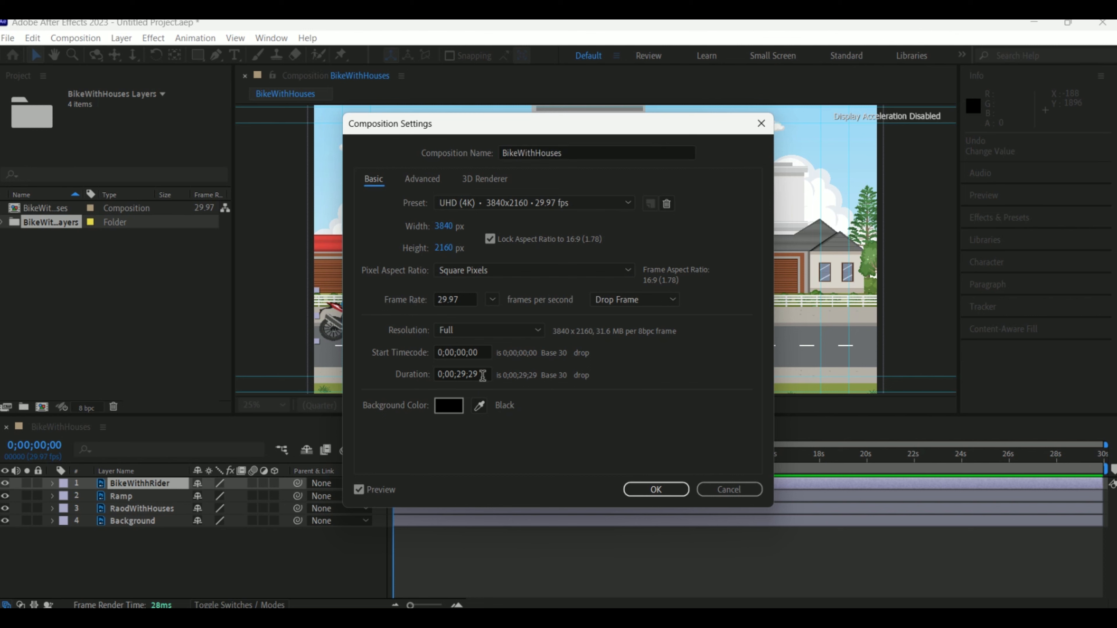
left_click(466, 374)
key("BackSpace")
key("BackSpace")
key("BackSpace")
type("7")
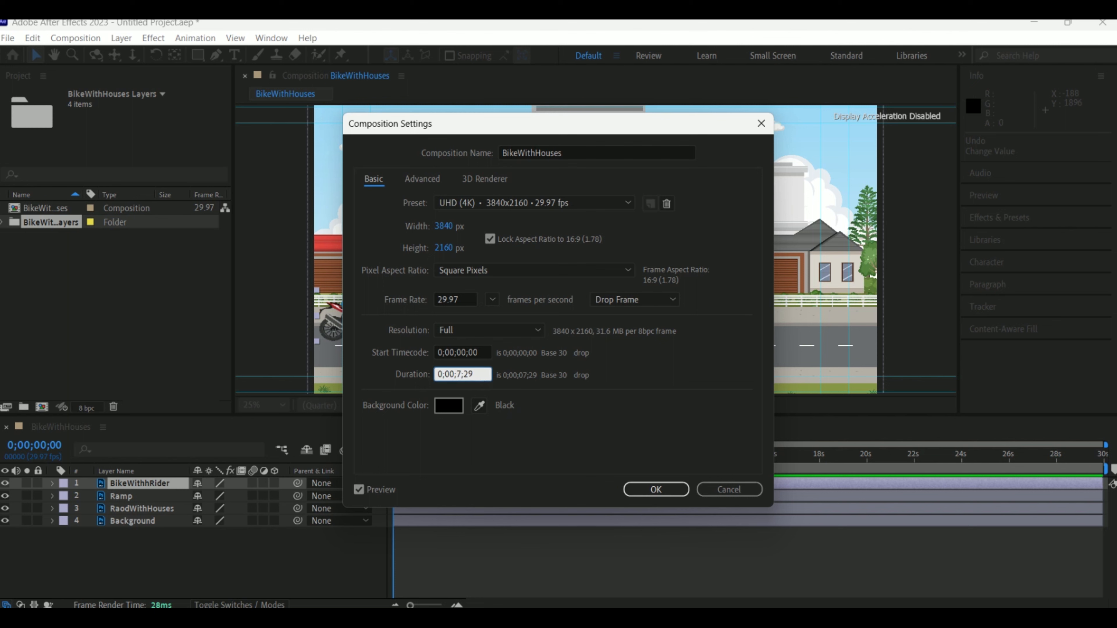
key("Left")
type("0")
left_click(488, 374)
key("BackSpace")
key("BackSpace")
type("00")
left_click(647, 369)
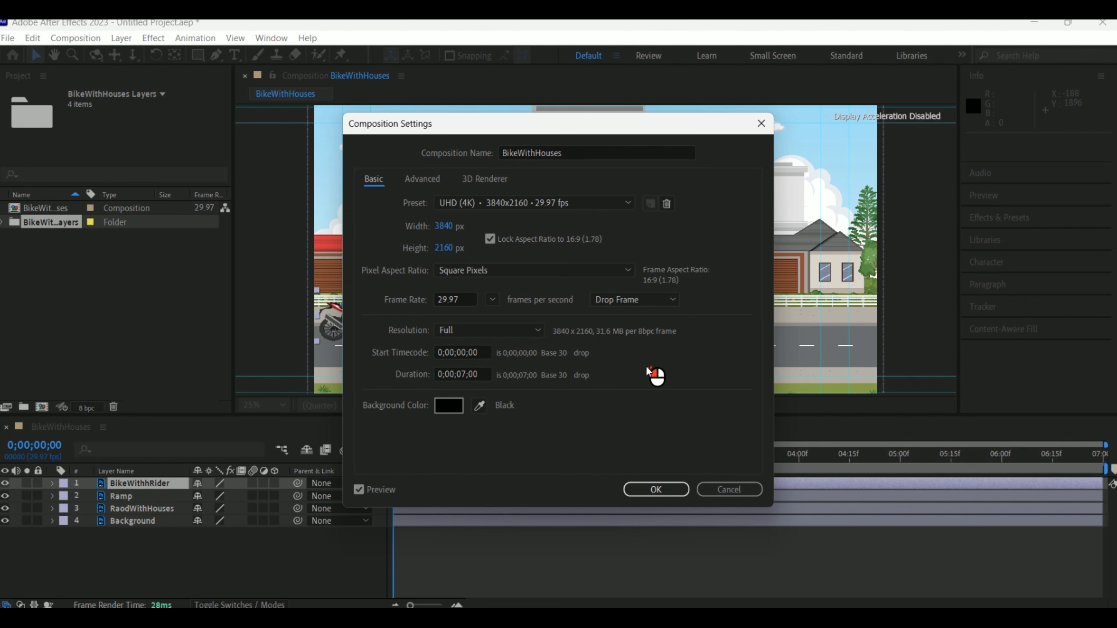
left_click(657, 489)
Scrub the playhead to 0;00;06;20 and inspect the timeline zoomed in, at single-frame level and at full length
left_click(643, 458)
left_click_drag(643, 457, 1069, 457)
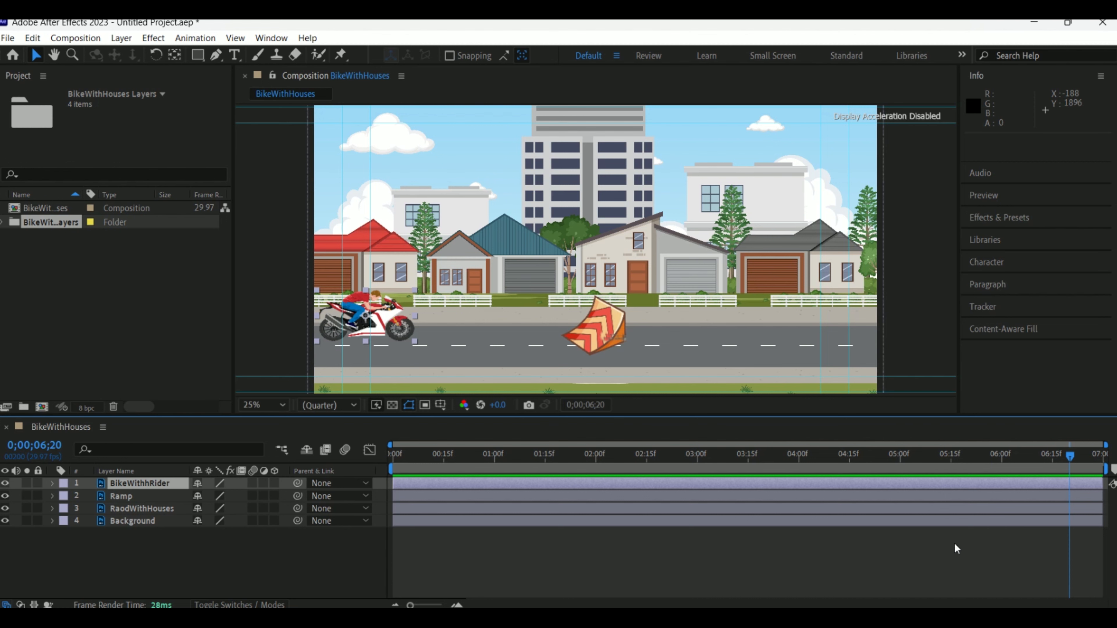
left_click(695, 565)
key("equal")
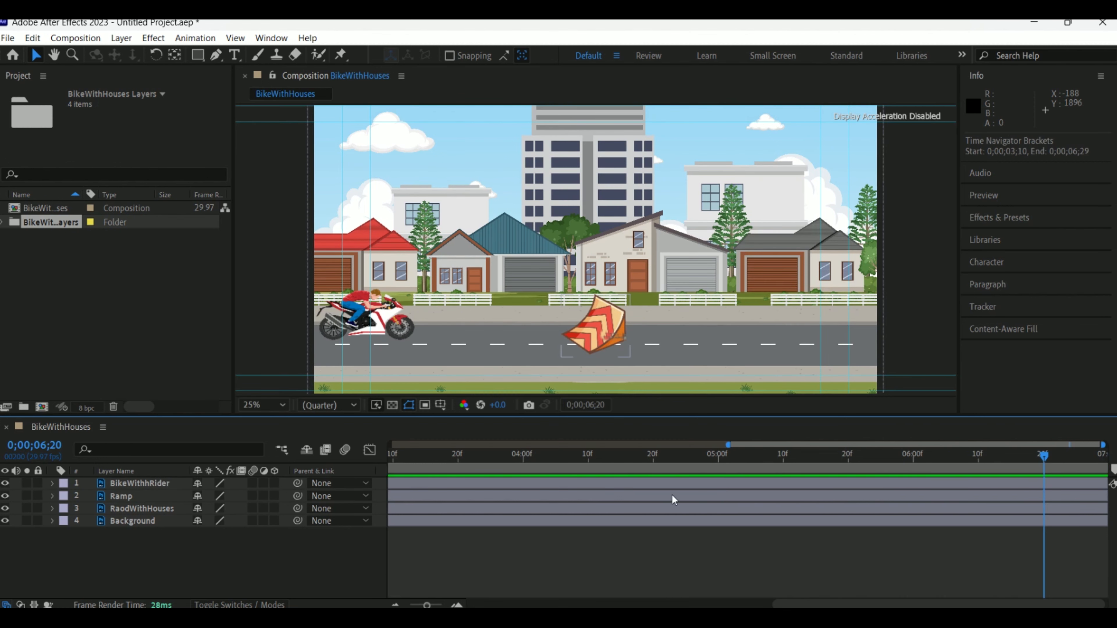
key("minus")
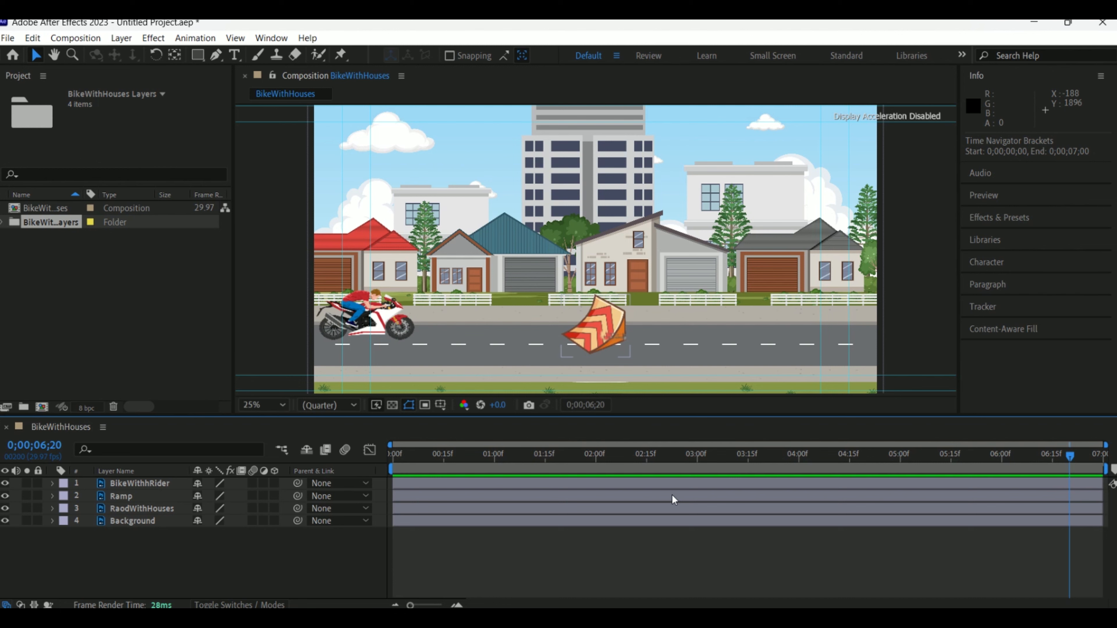
key("semicolon")
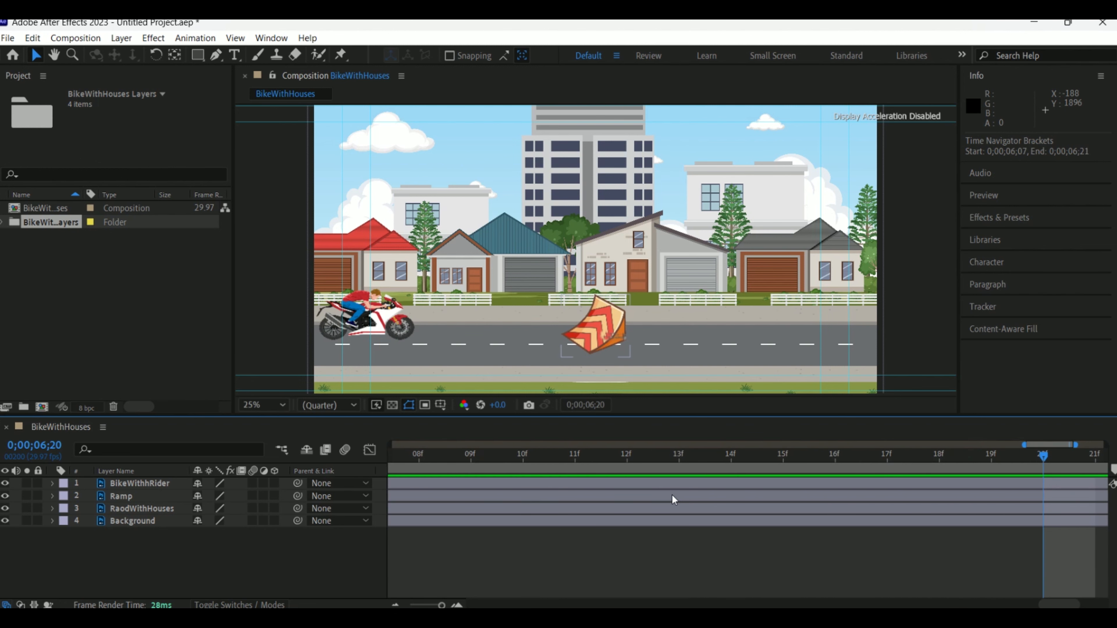
key("semicolon")
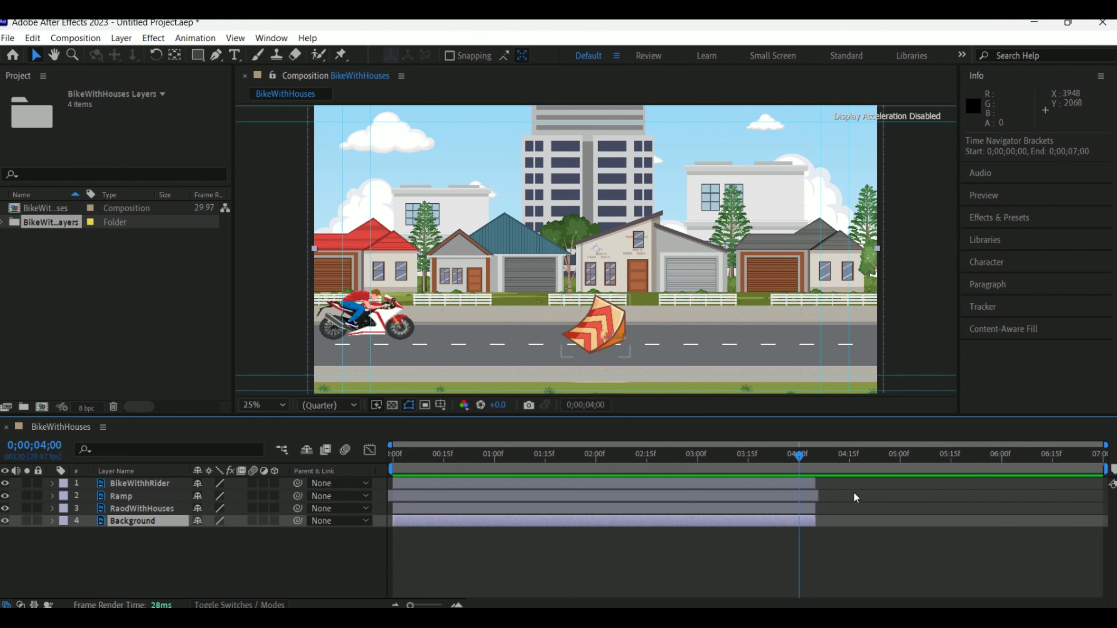
Extend the out points of the BikeWithhRider, Ramp, RaodWithHouses and Background layers to the composition's end
left_click(814, 483)
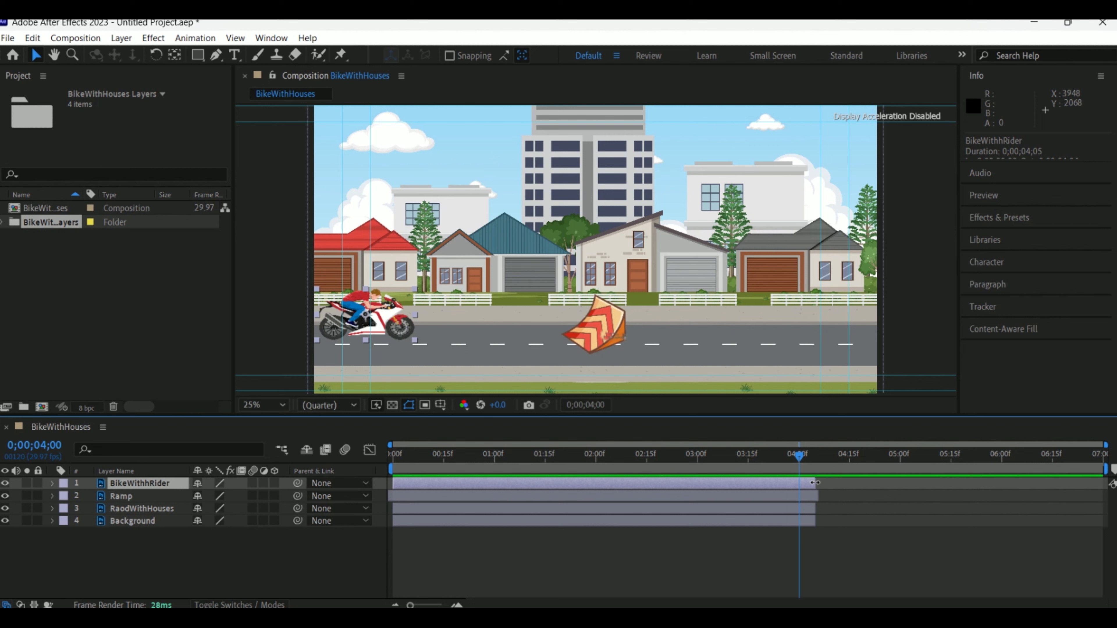
left_click(813, 483)
left_click_drag(814, 483, 1108, 484)
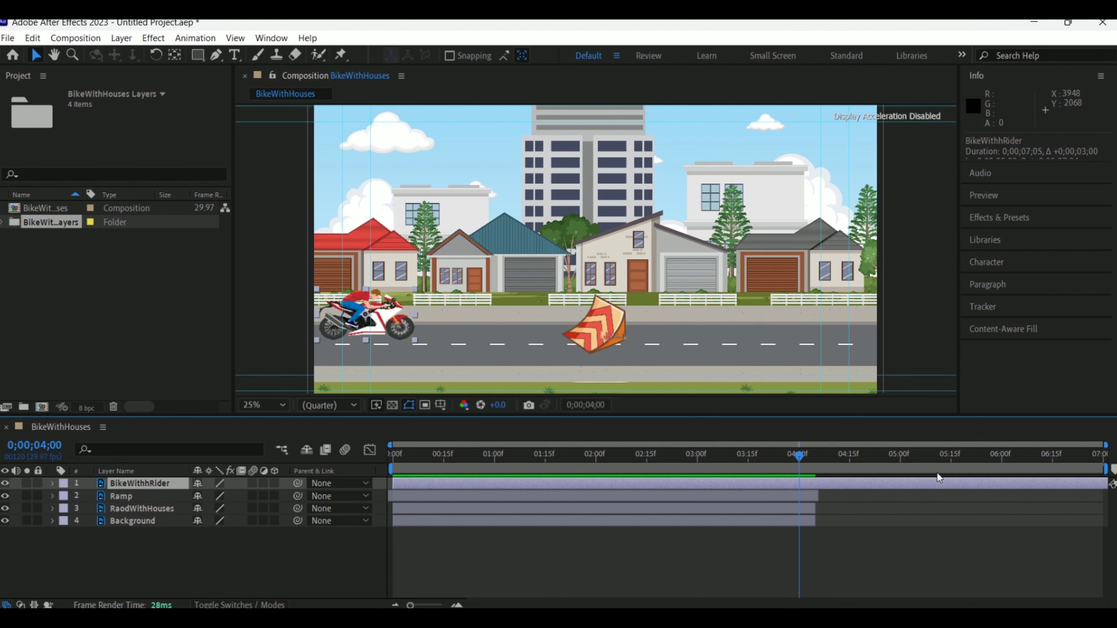
left_click_drag(817, 496, 1107, 496)
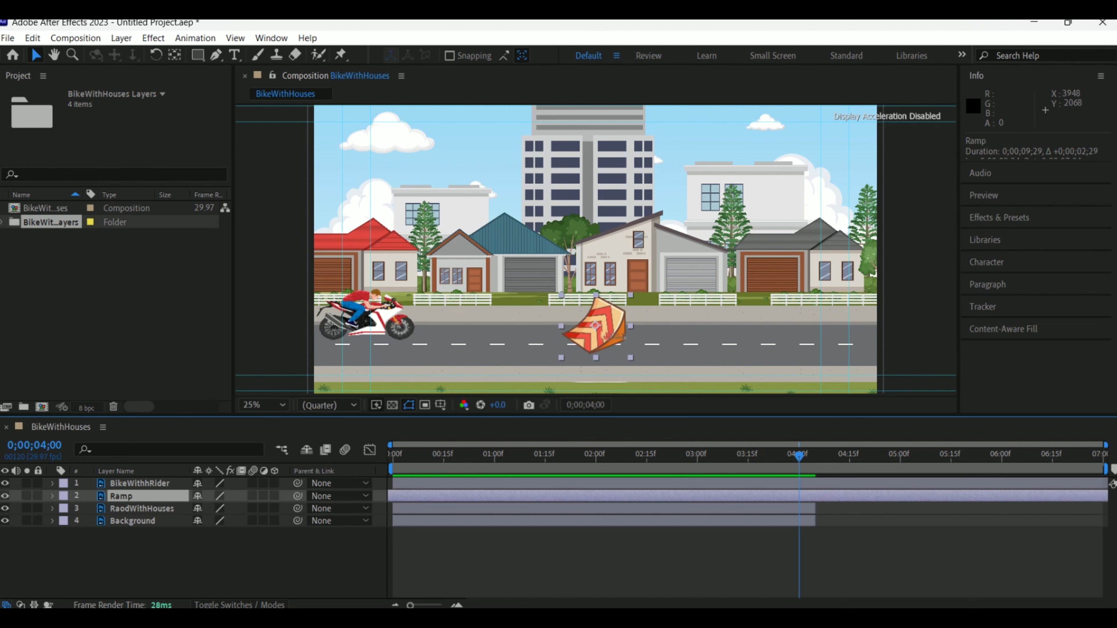
left_click_drag(815, 508, 1107, 508)
left_click_drag(815, 520, 1108, 521)
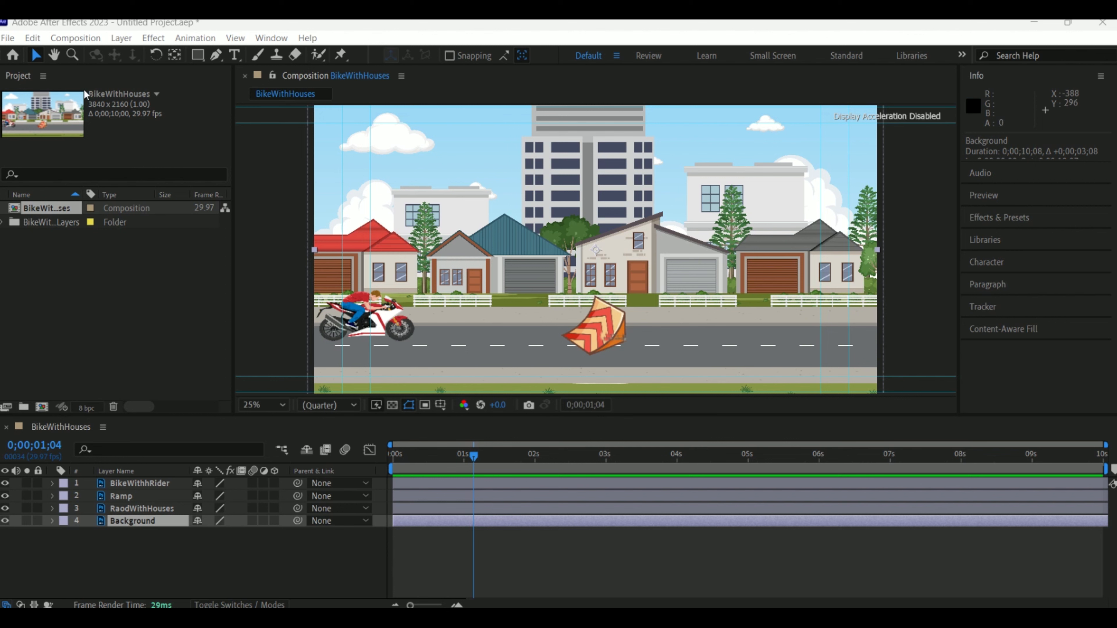
Save the project as DemoAfx in the Premier Pro Videos folder
left_click(7, 38)
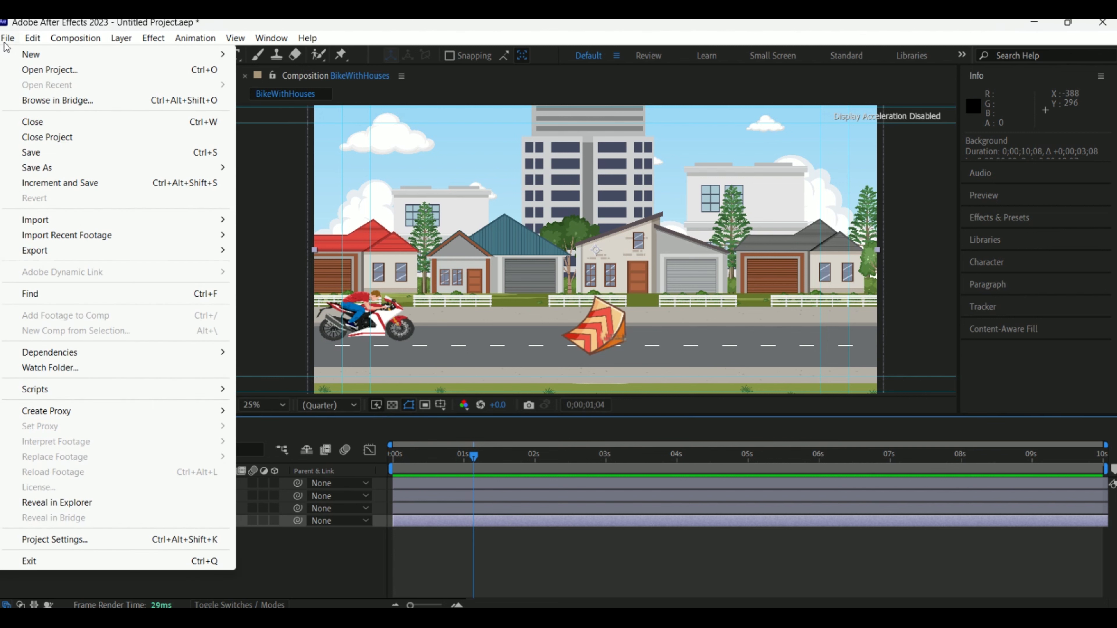
left_click(116, 159)
type("Qu")
key("BackSpace")
key("BackSpace")
type("Dem")
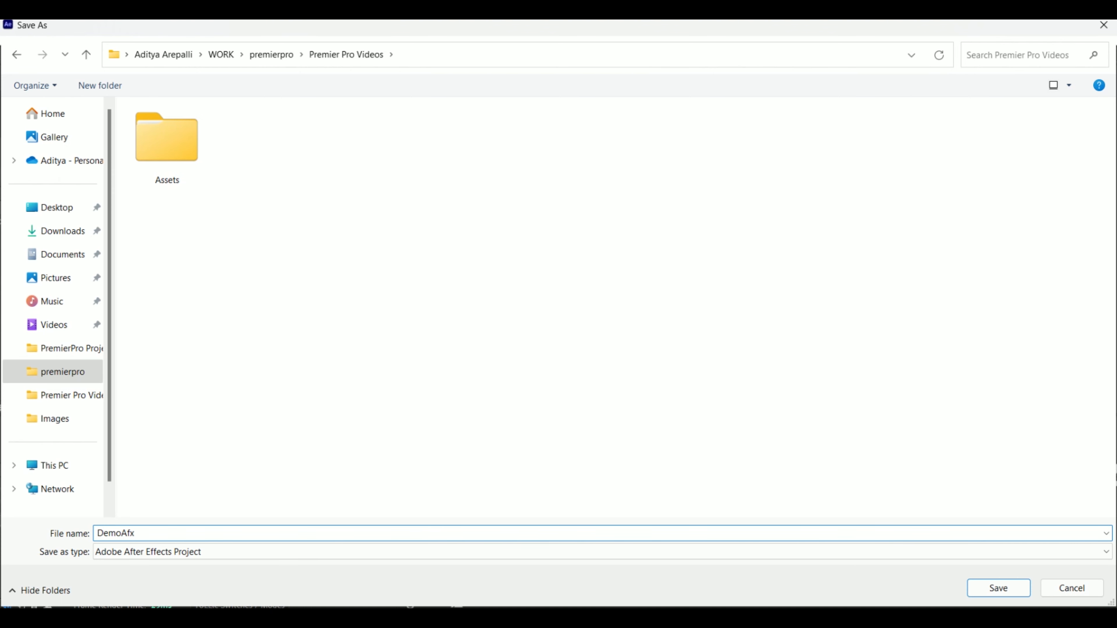
type("oAfx")
key("Return")
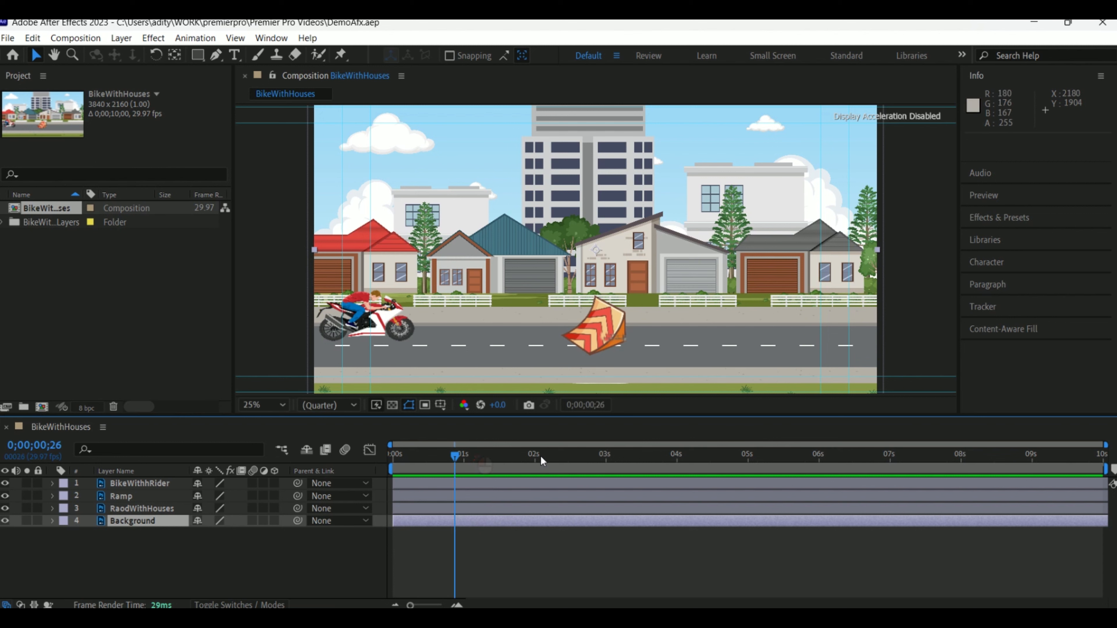
Try shifting the RaodWithHouses layer in time so it starts about one second into the composition
left_click(550, 457)
left_click_drag(555, 460, 519, 460)
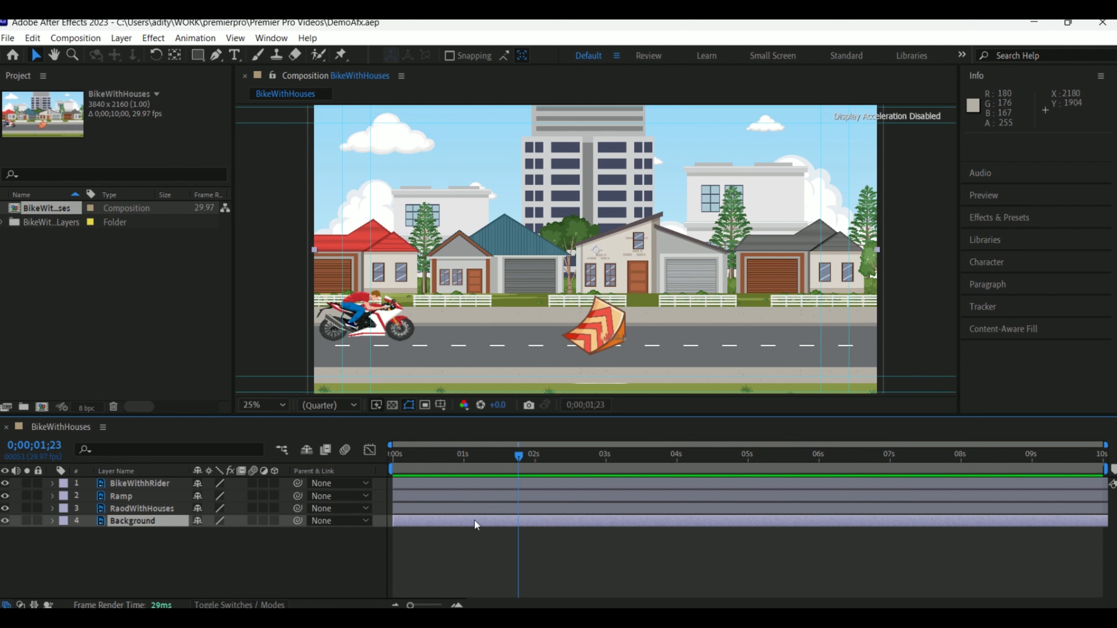
left_click_drag(442, 511, 483, 521)
left_click_drag(466, 465, 399, 472)
mouse_move(443, 510)
left_mouse_down()
mouse_move(464, 509)
mouse_move(432, 516)
mouse_move(444, 508)
left_mouse_up()
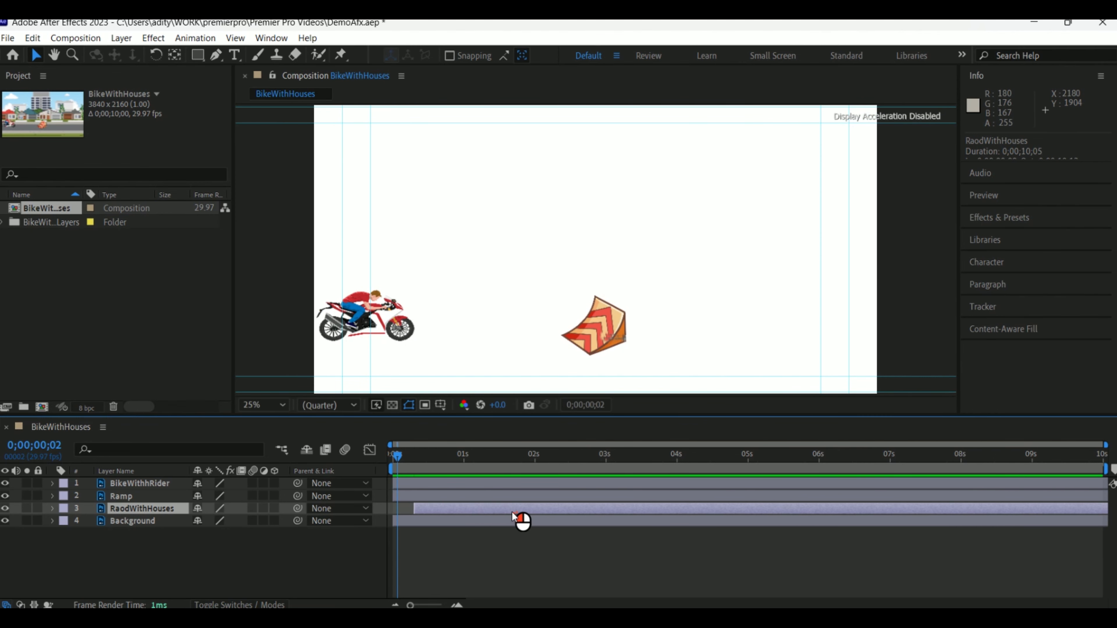
left_click_drag(512, 508, 598, 511)
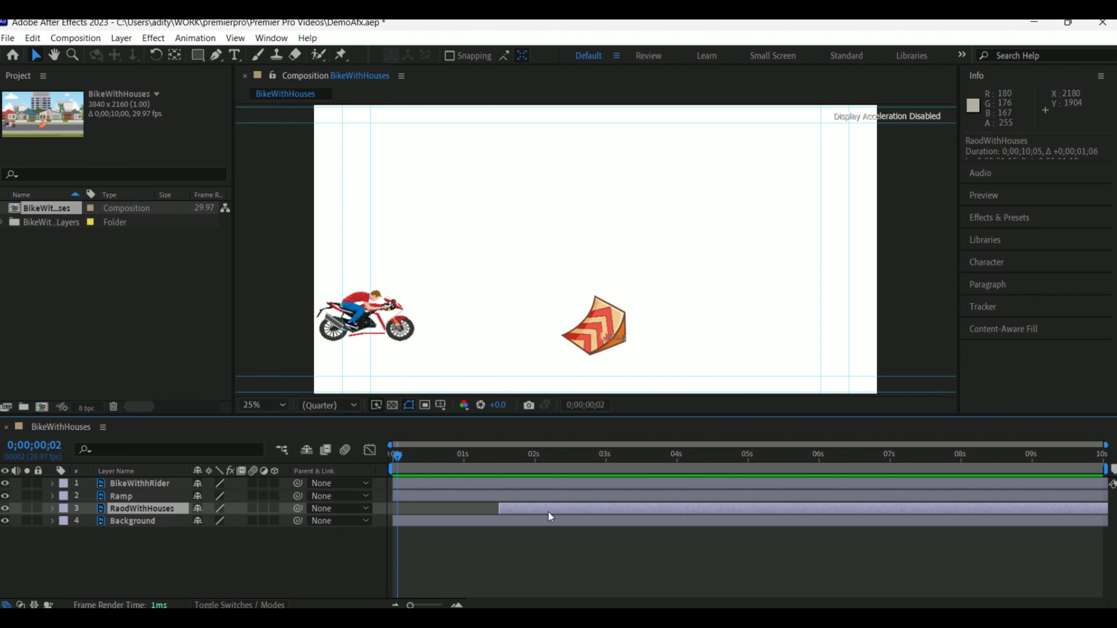
left_click_drag(548, 512, 512, 511)
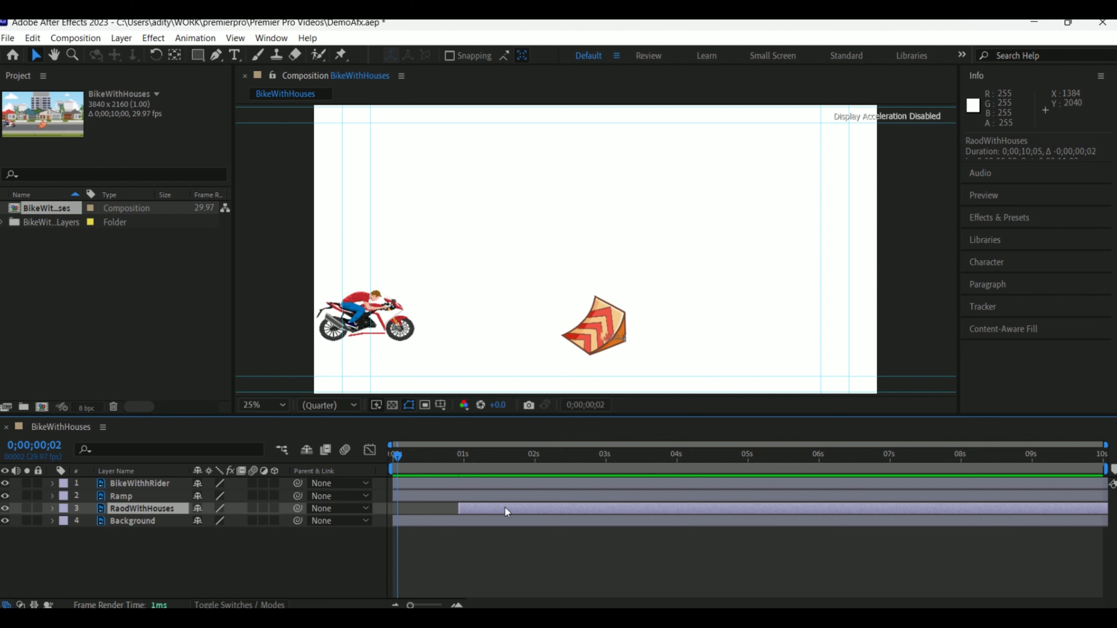
Undo all time shifts of the RaodWithHouses layer so it spans the whole composition
key("ctrl+z")
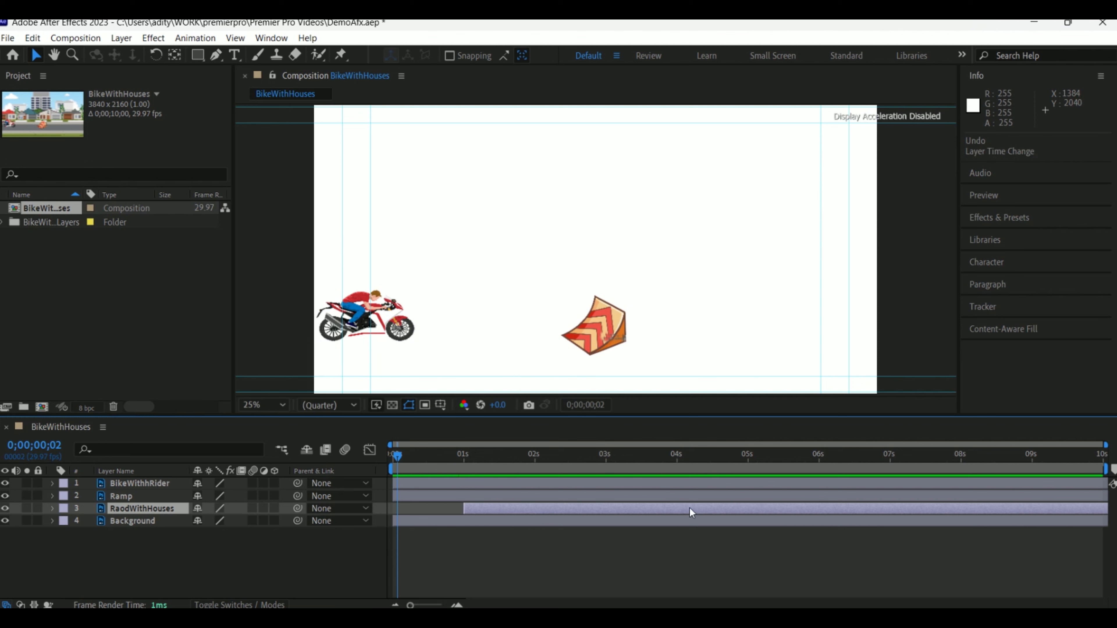
key("ctrl+z")
key("ctrl+z")
key("ctrl+z")
key("ctrl+z")
key("ctrl+z")
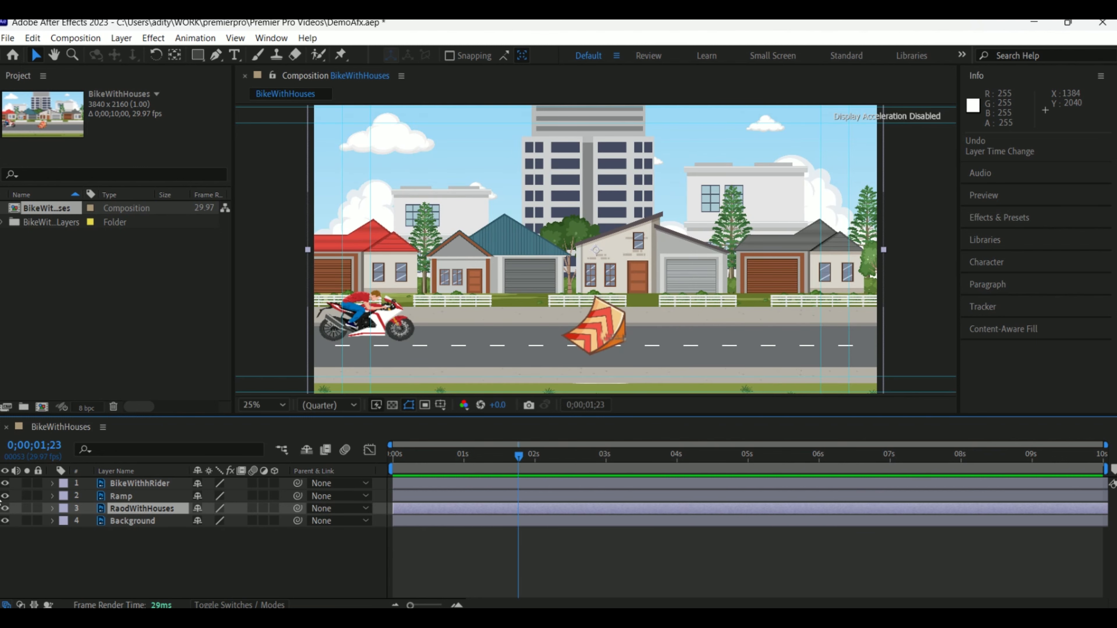
Lock the RaodWithHouses layer in the timeline
left_click(71, 577)
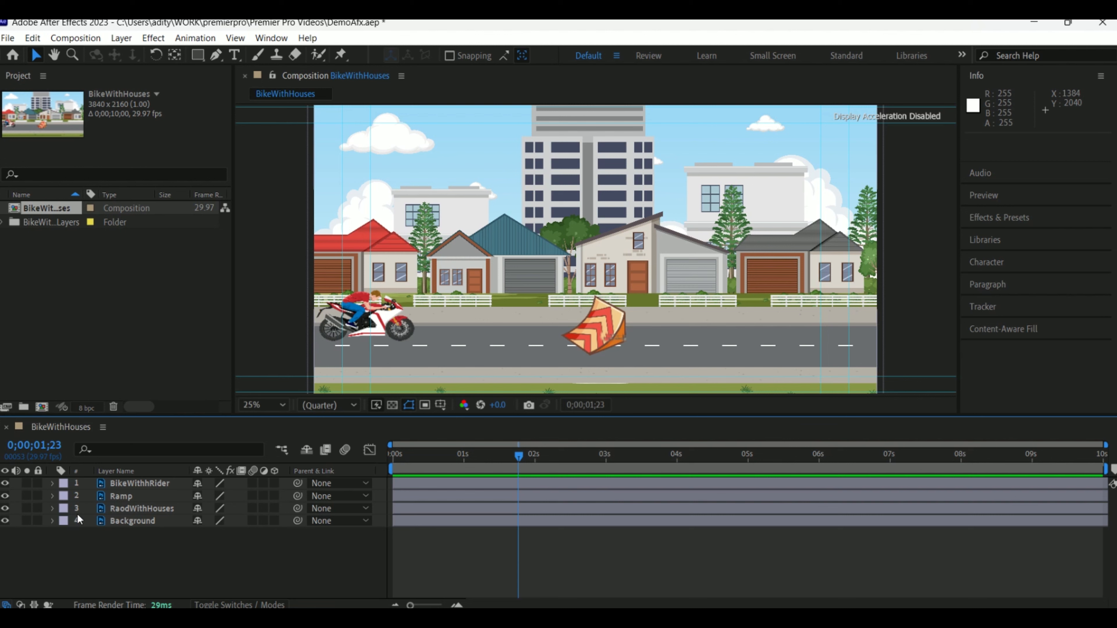
left_click(121, 510)
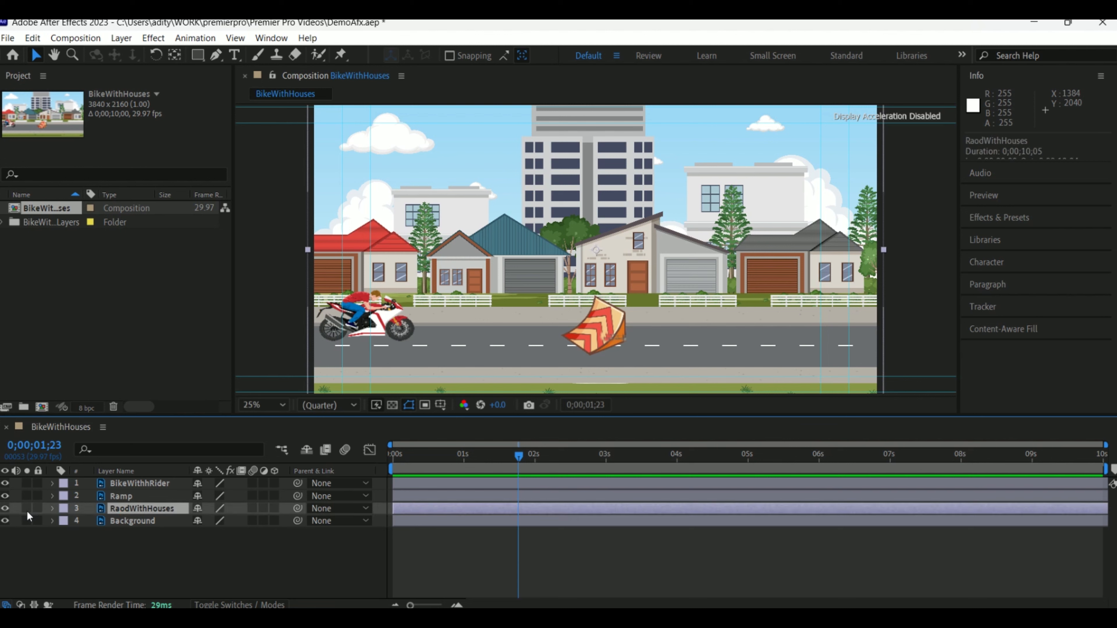
left_click(38, 510)
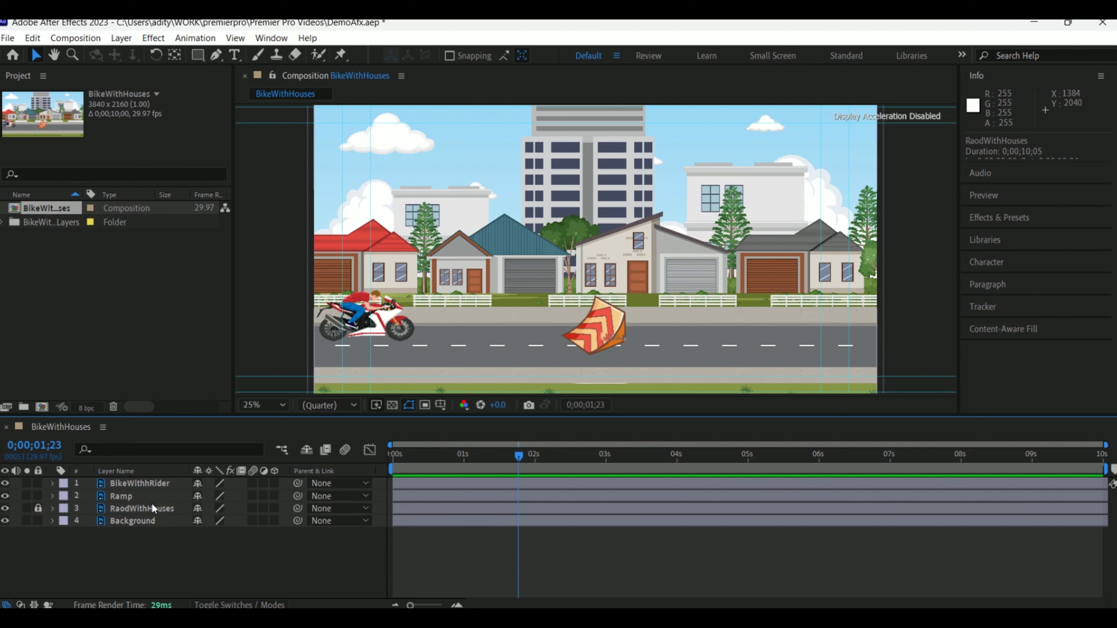
Delete the Background layer from the BikeWithHouses composition
left_click(449, 521)
left_click(473, 518)
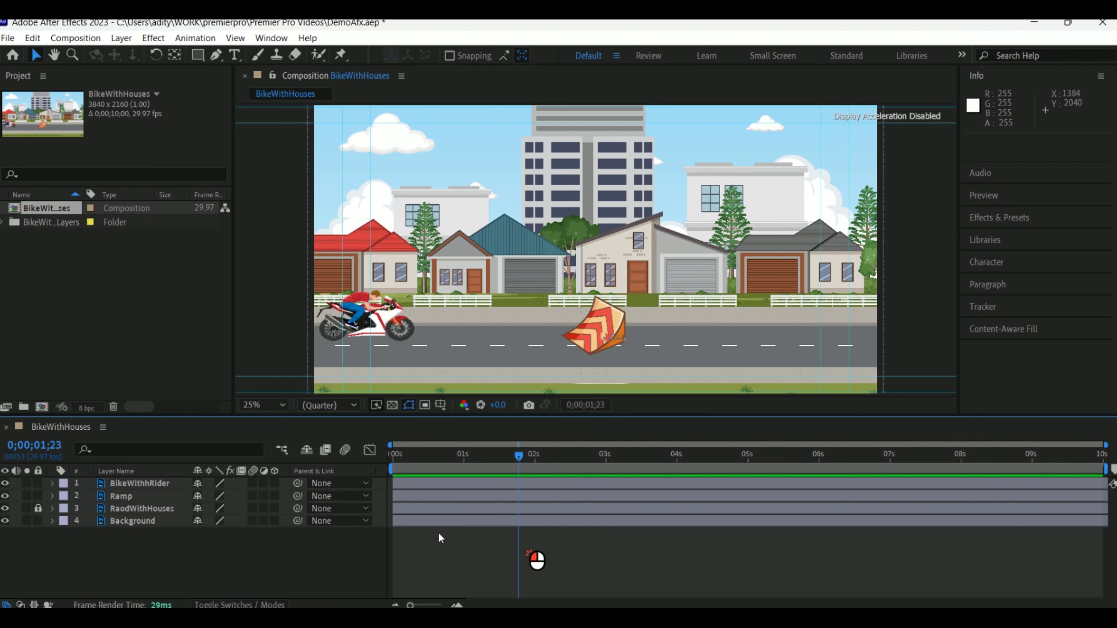
left_click(171, 524)
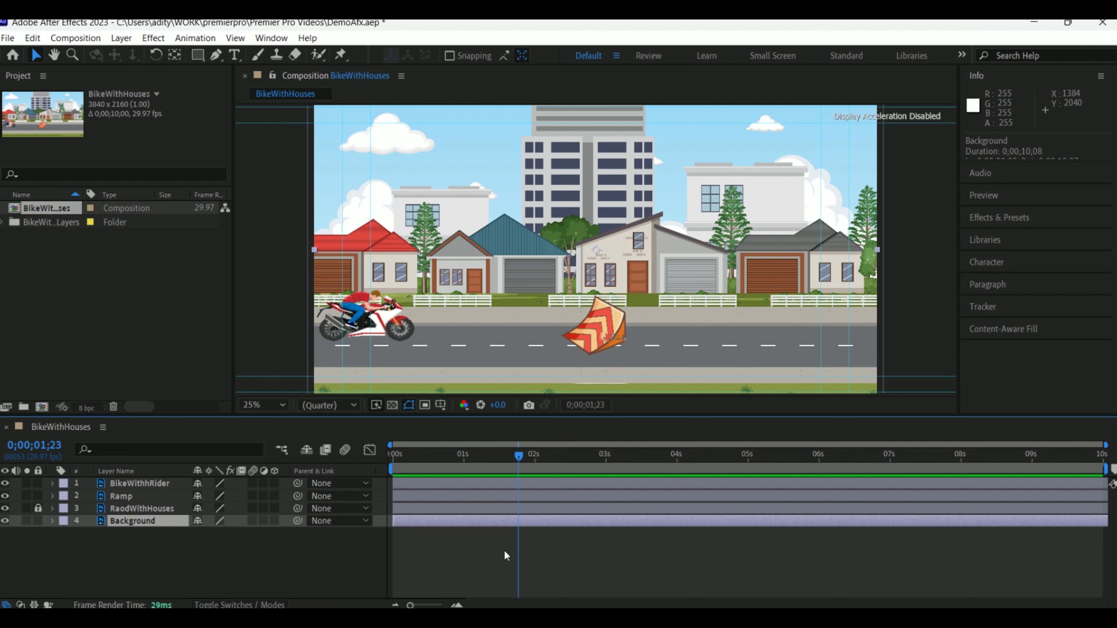
left_click_drag(502, 535, 459, 529)
left_click(496, 530)
key("Delete")
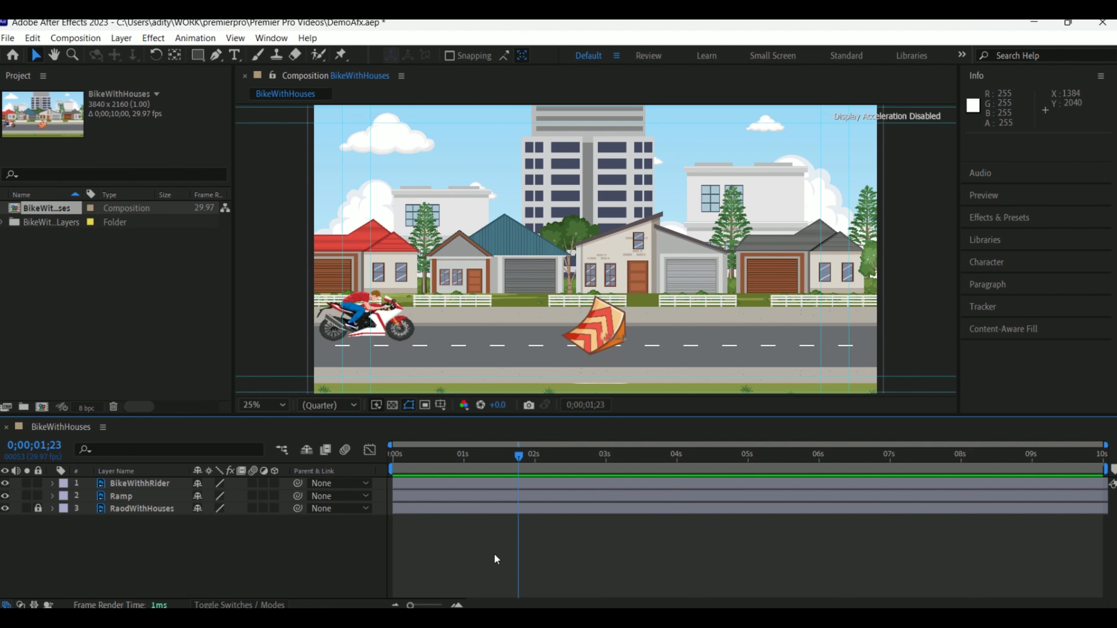
left_click_drag(461, 561, 474, 514)
left_click(476, 486)
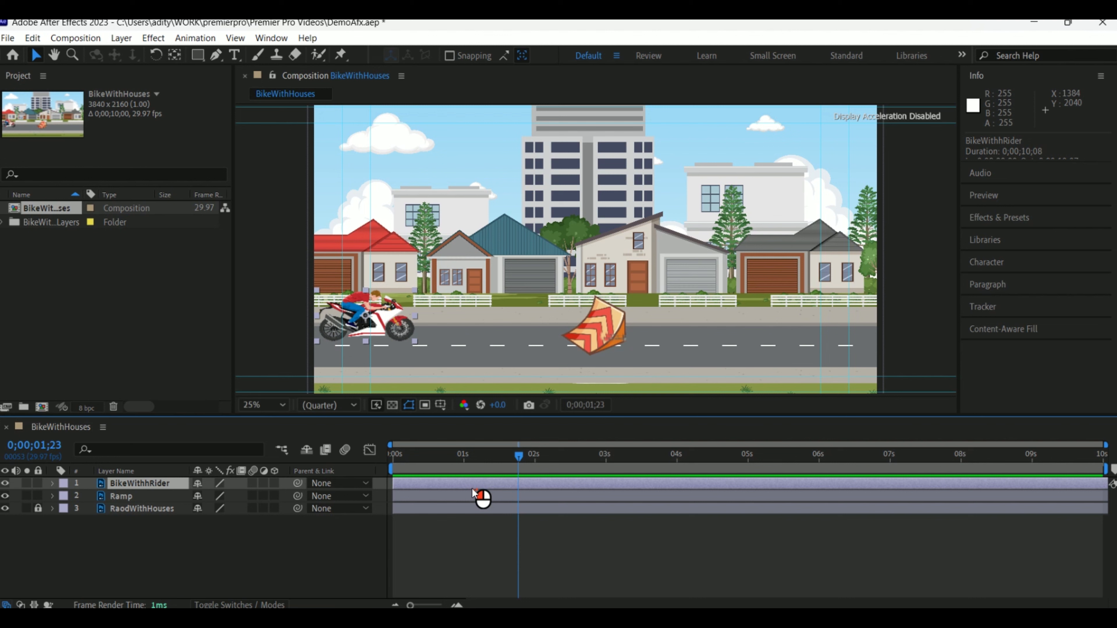
left_click(473, 497)
left_click(445, 519)
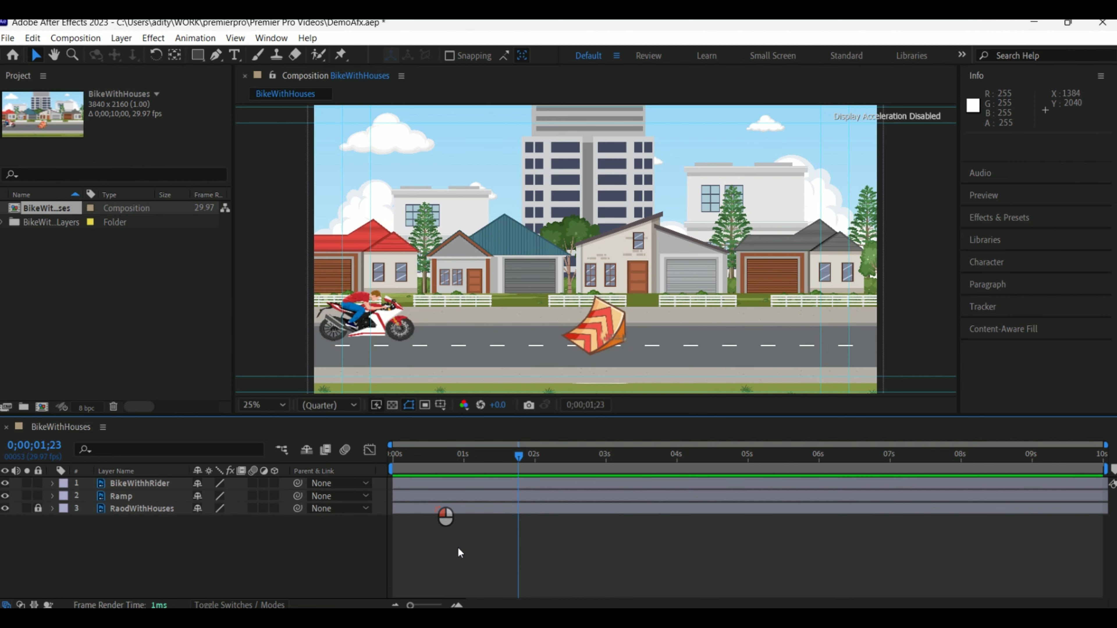
left_click(459, 554)
left_click(196, 548)
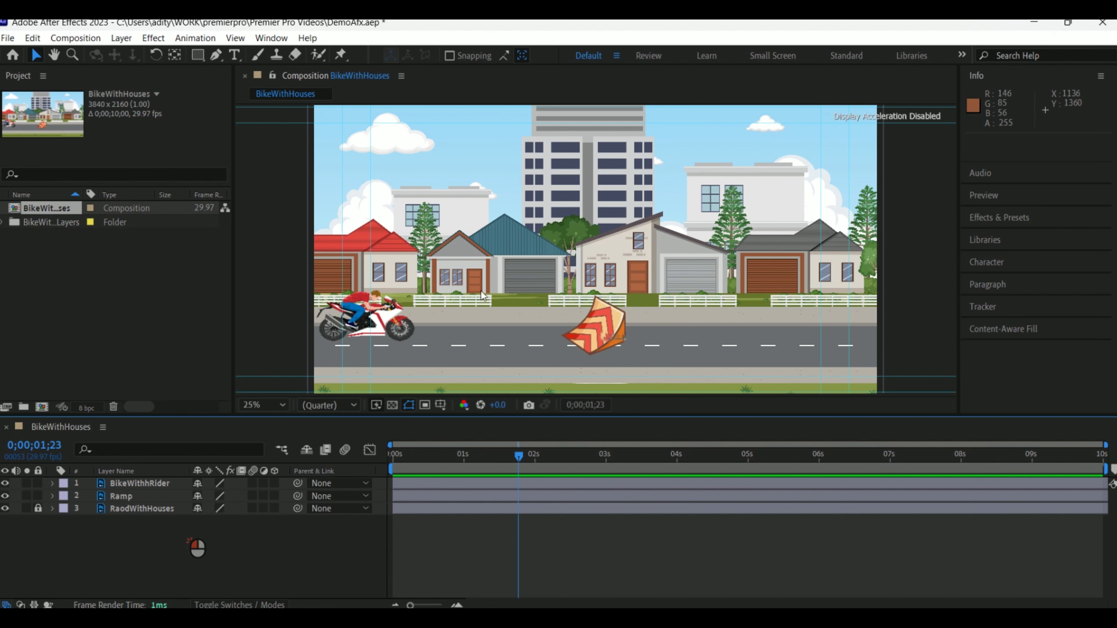
Select the BikeWithhRider layer and reveal all of its Transform properties in the timeline
scroll(482, 294, "up", 2)
key("space")
left_click_drag(461, 319, 556, 327)
left_click(451, 268)
key("space")
left_click_drag(504, 339, 529, 326)
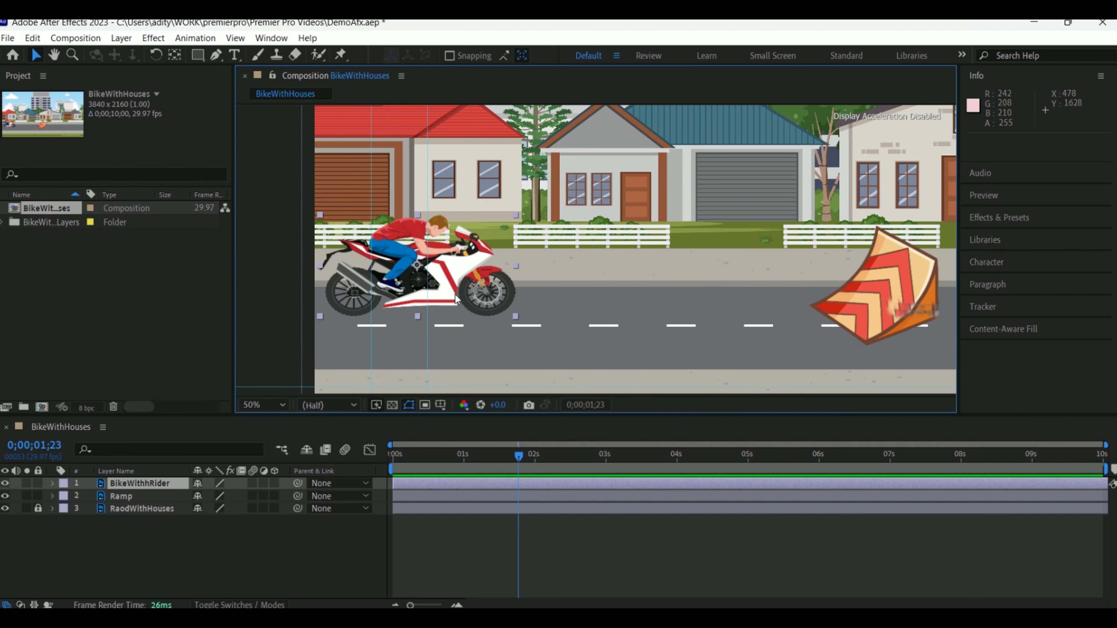
left_click(179, 484)
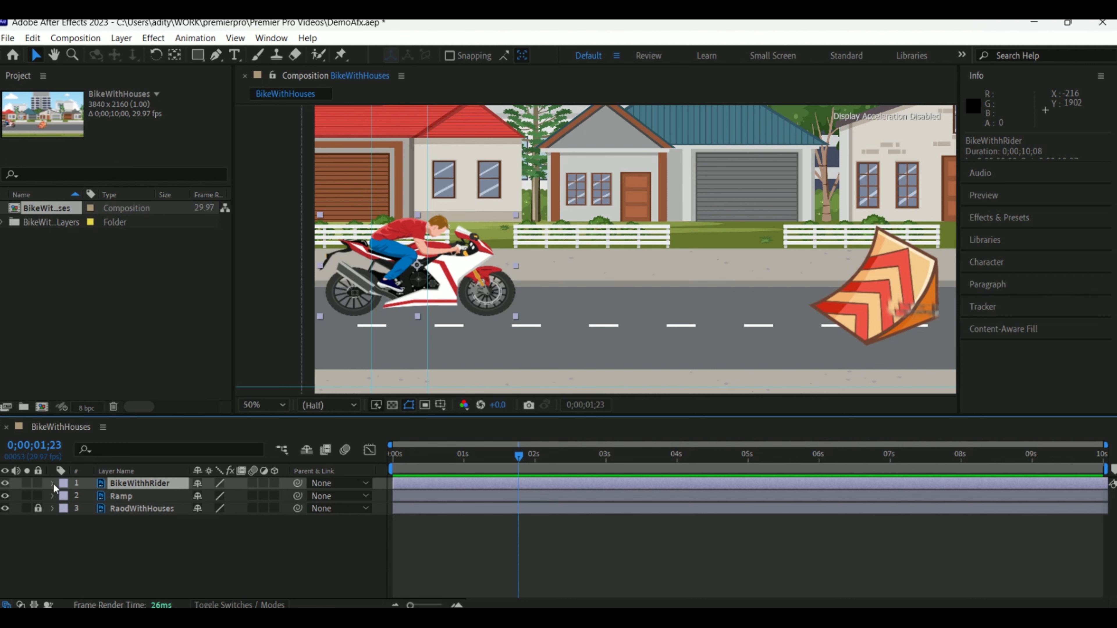
left_click(53, 483)
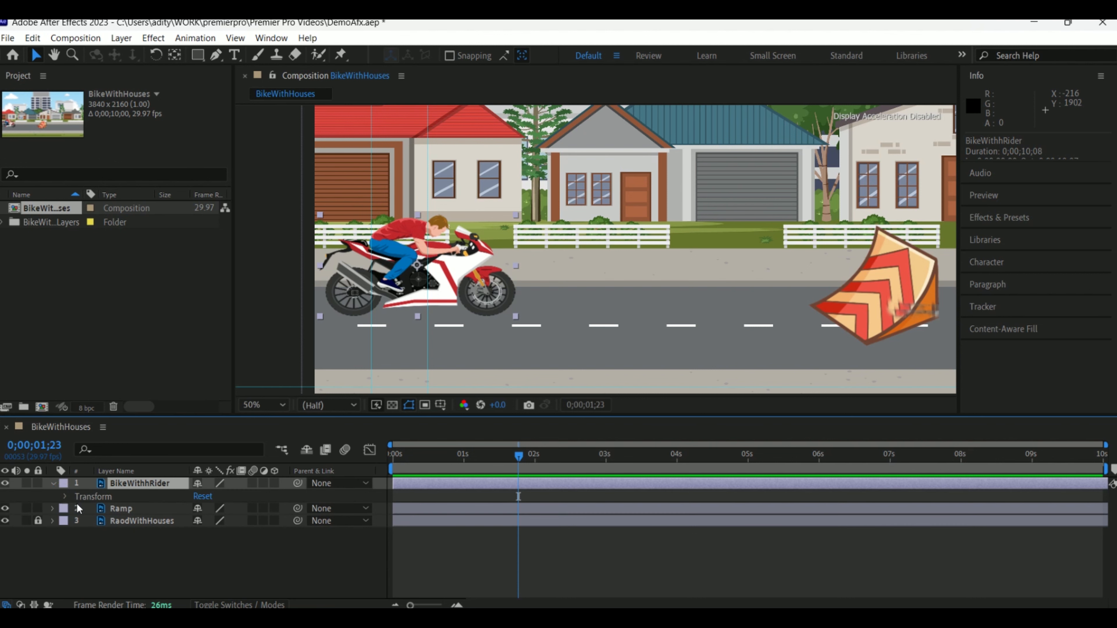
left_click(98, 497)
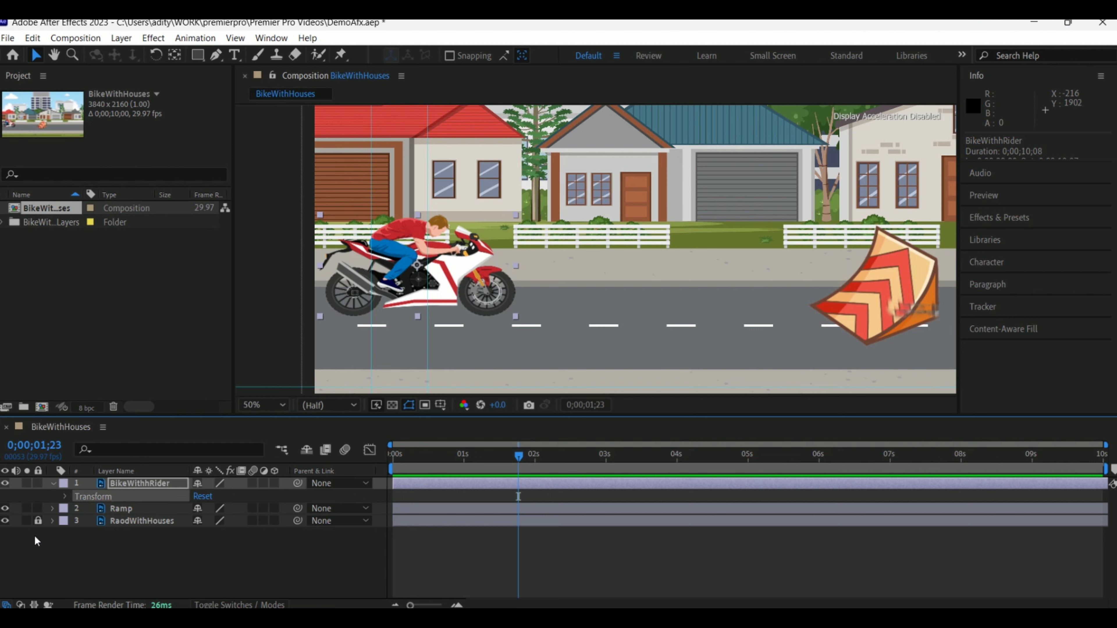
left_click(66, 496)
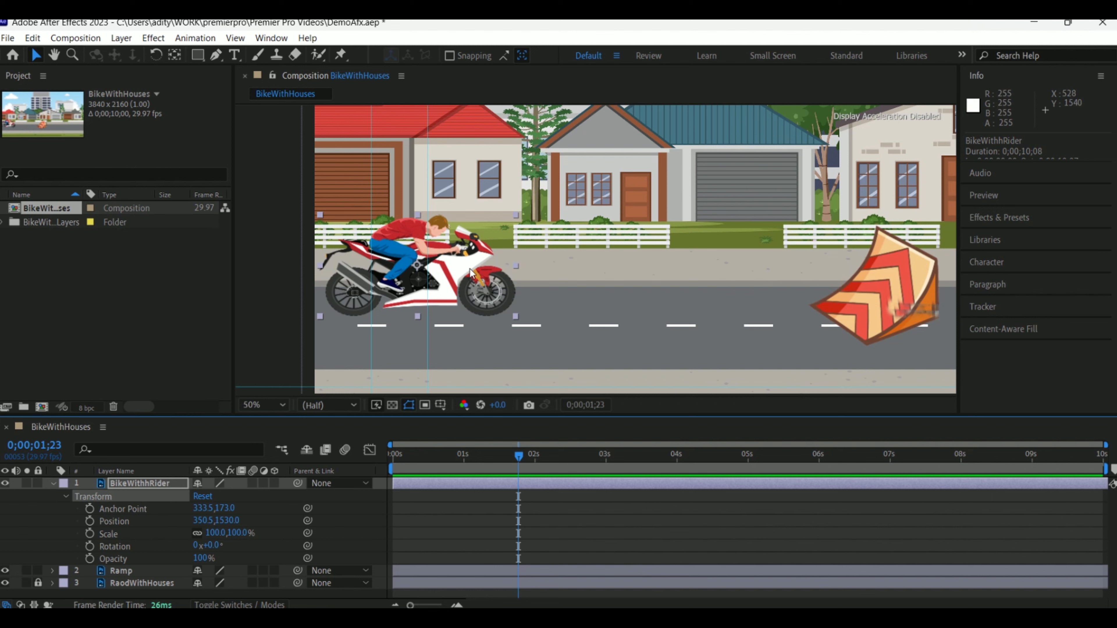
Try transforming the motorbike with position about 1268.5, 1270, scale 121% and rotation -4°
left_click(452, 275)
left_click_drag(453, 275, 723, 198)
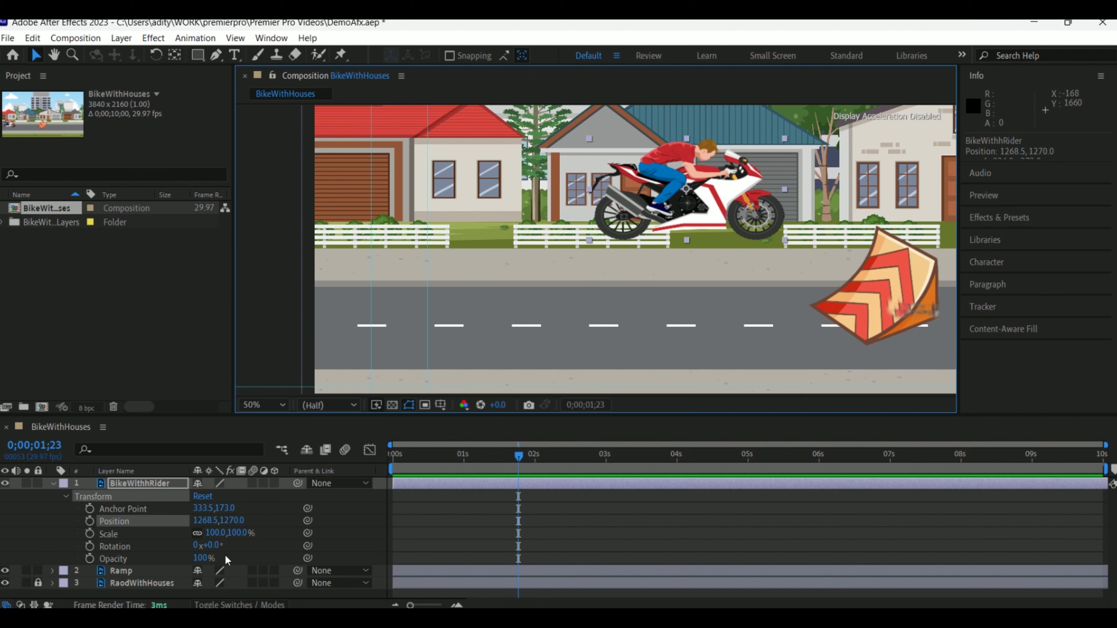
mouse_move(210, 545)
left_mouse_down()
mouse_move(200, 545)
mouse_move(267, 534)
mouse_move(187, 557)
mouse_move(227, 551)
left_mouse_up()
left_click(208, 556)
left_click(204, 558)
left_click(243, 549)
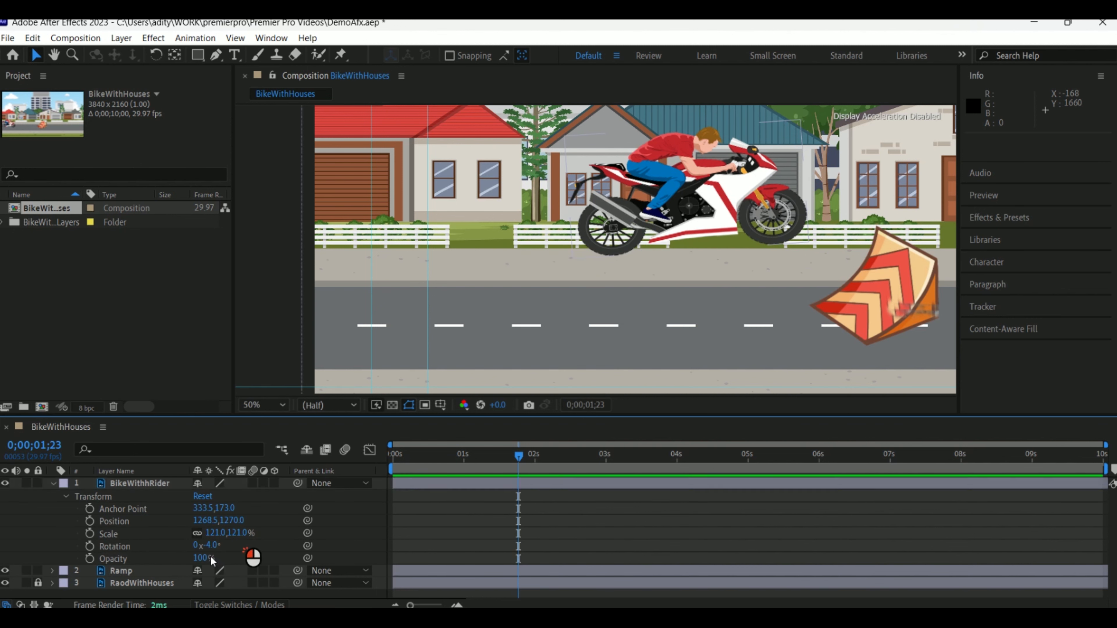
left_click(211, 558)
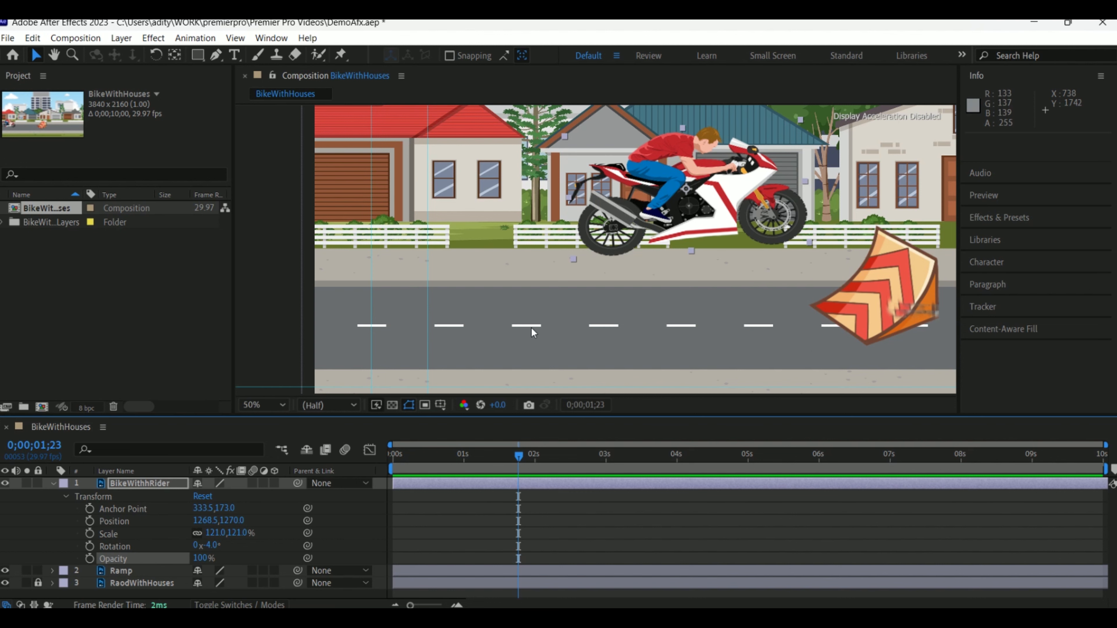
key("comma")
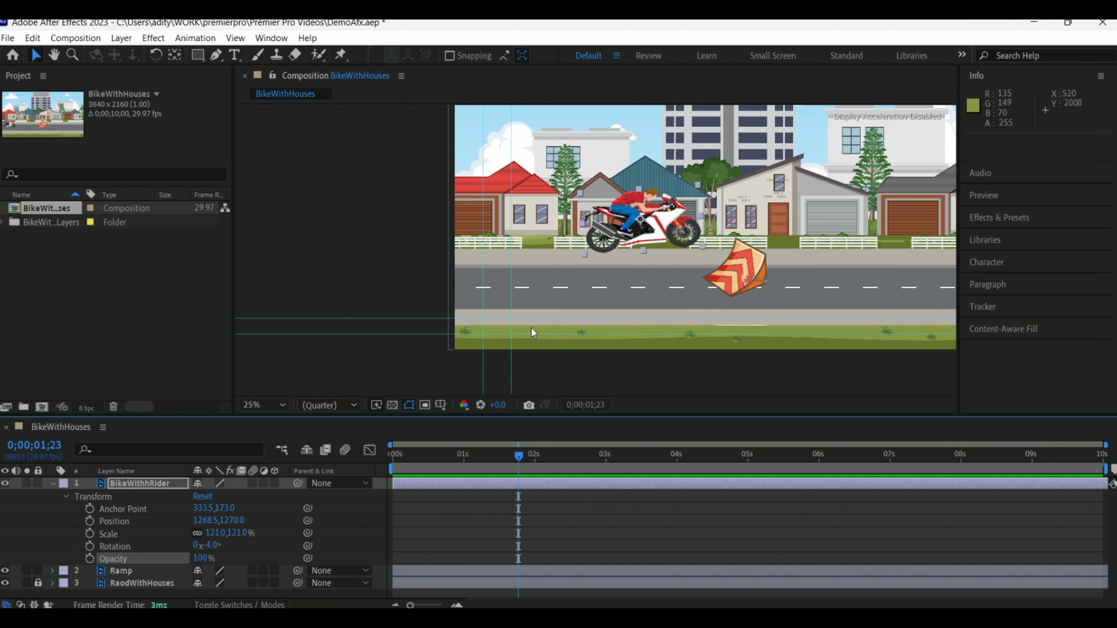
Undo the trial position, scale and rotation changes on the BikeWithhRider layer
key("ctrl+z")
key("ctrl+z")
key("ctrl+z")
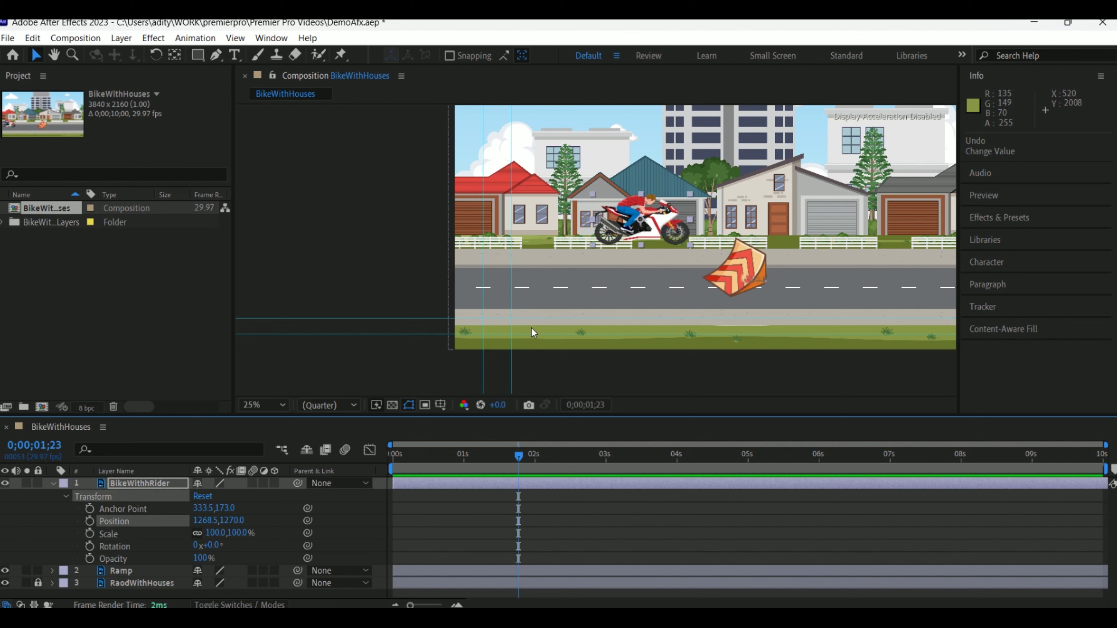
key("ctrl+z")
key("ctrl+z")
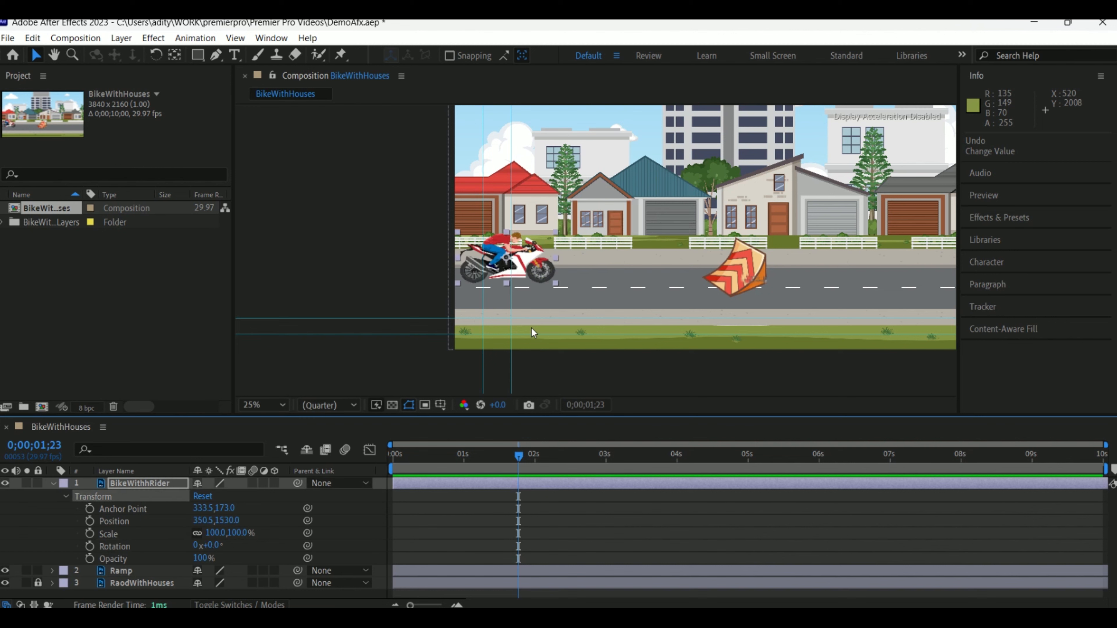
Move the motorbike slightly forward and down on the road to position about 442.5, 1558
left_click_drag(513, 263, 539, 269)
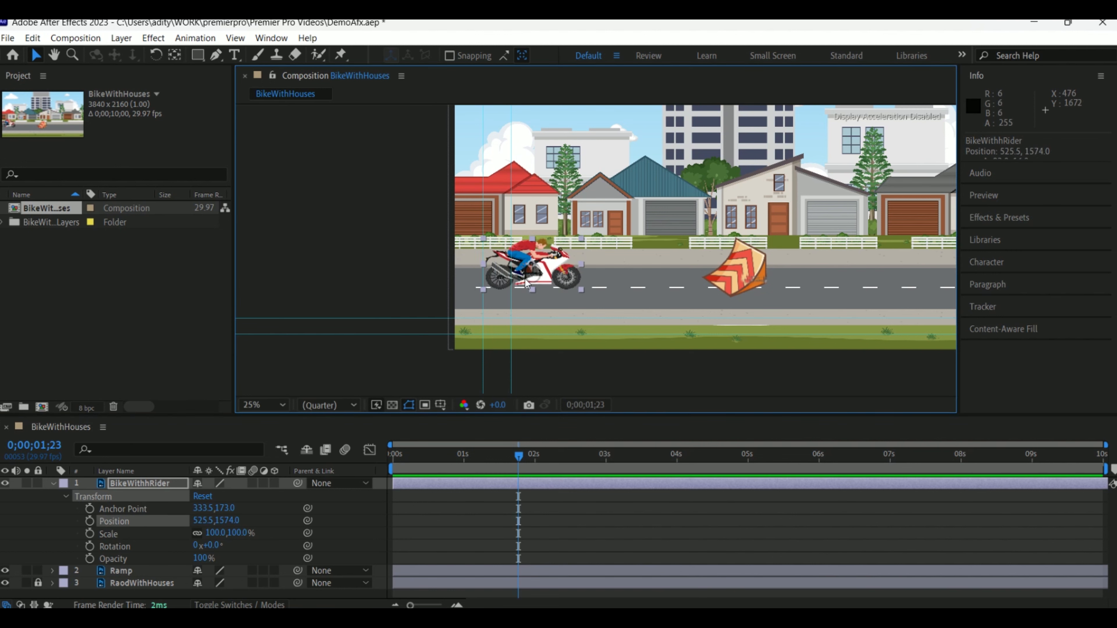
right_click(532, 272)
key("Escape")
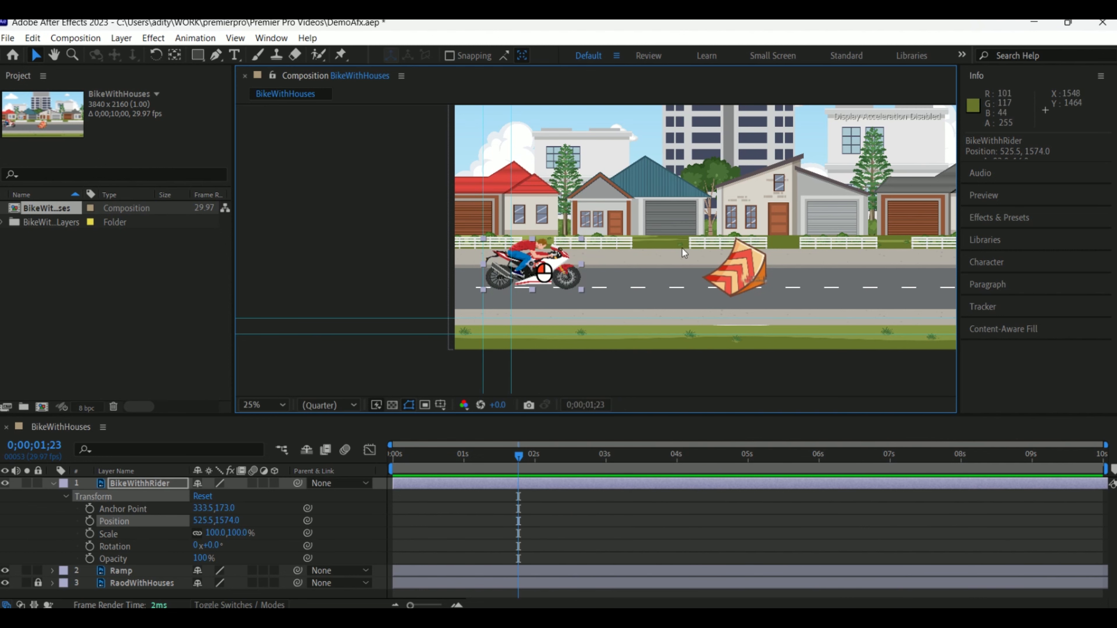
key("ctrl+z")
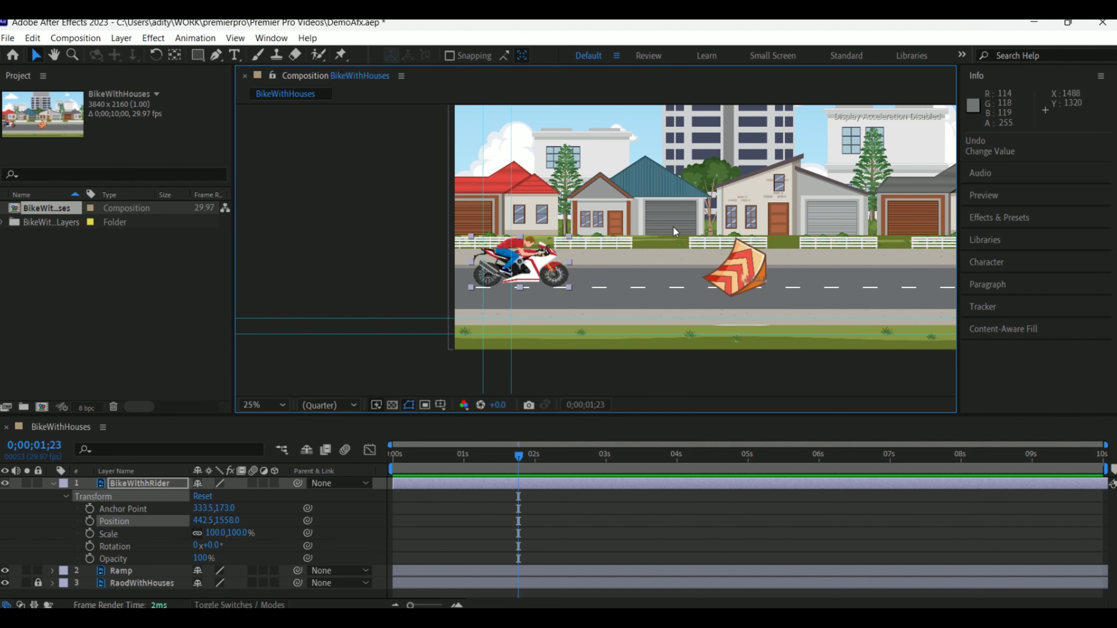
Start animating the BikeWithhRider layer's Position with a keyframe at 0;00;00;00
scroll(594, 238, "up", 2)
key("space")
left_click_drag(596, 239, 530, 220)
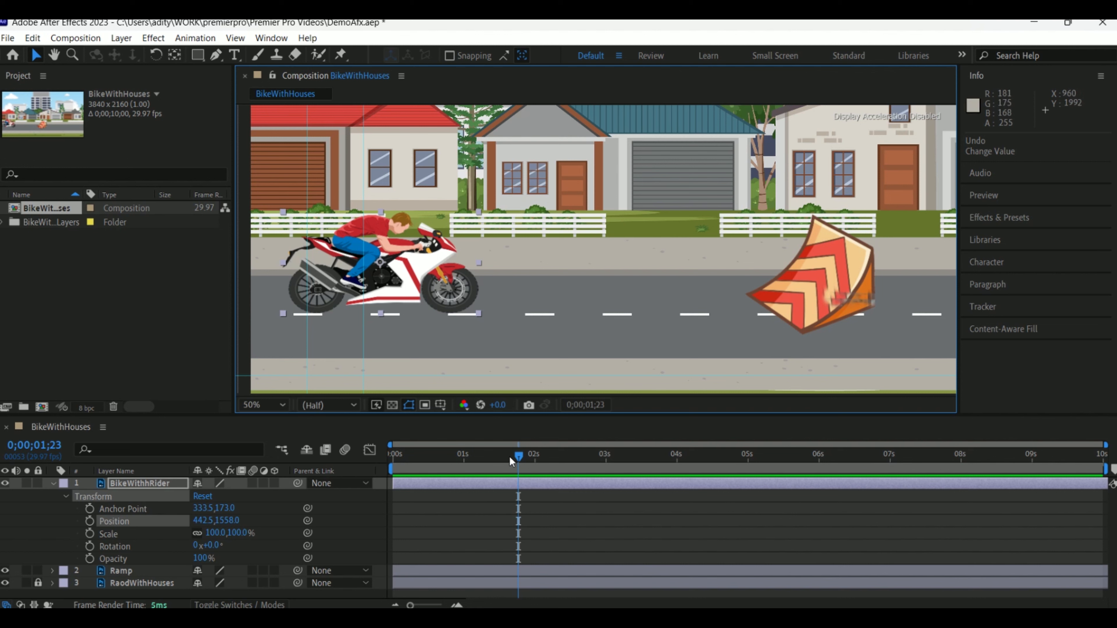
left_click_drag(500, 468, 387, 453)
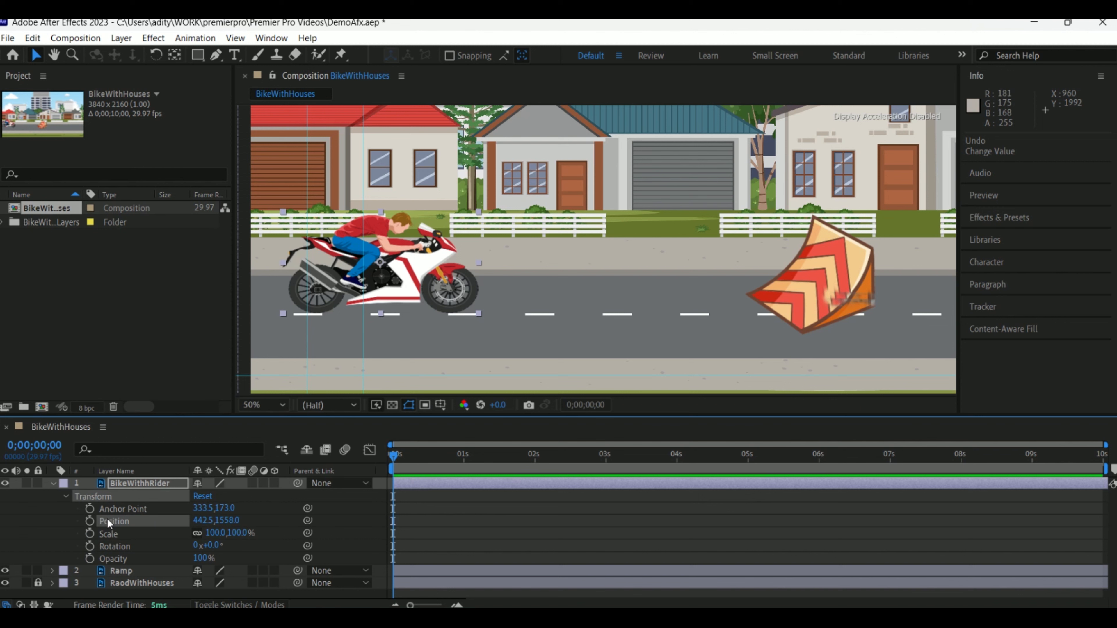
left_click(90, 522)
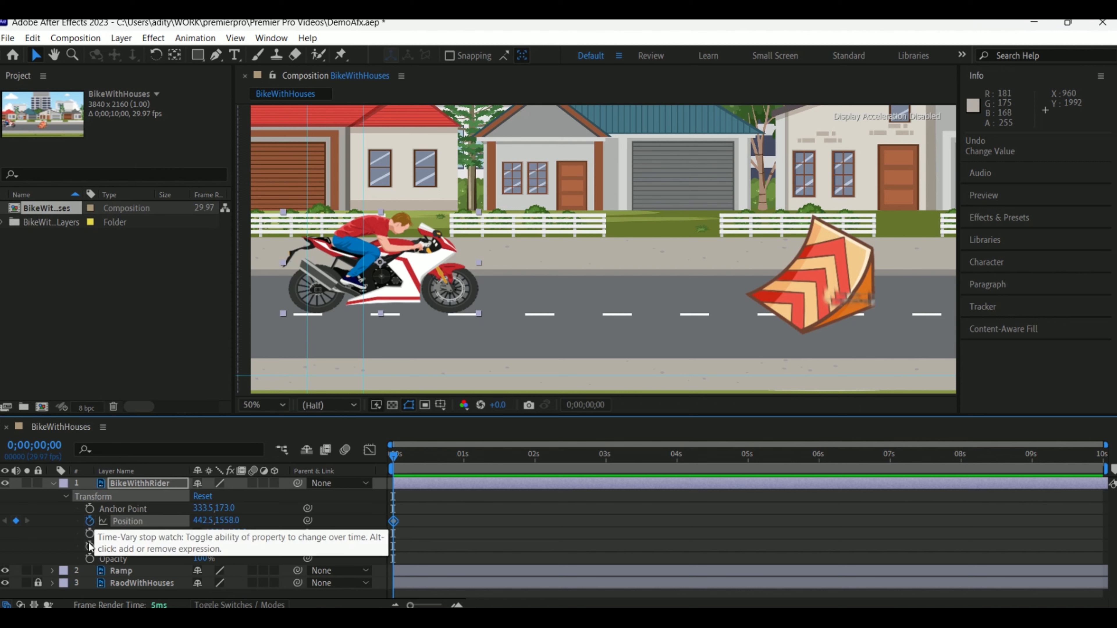
left_click(419, 456)
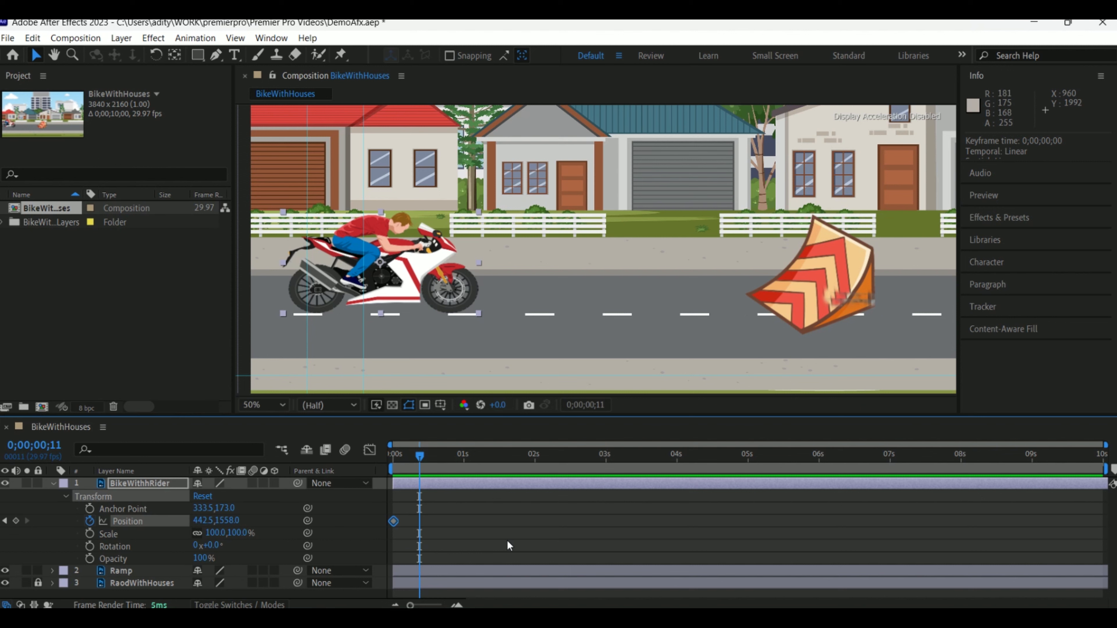
left_click_drag(403, 512, 381, 534)
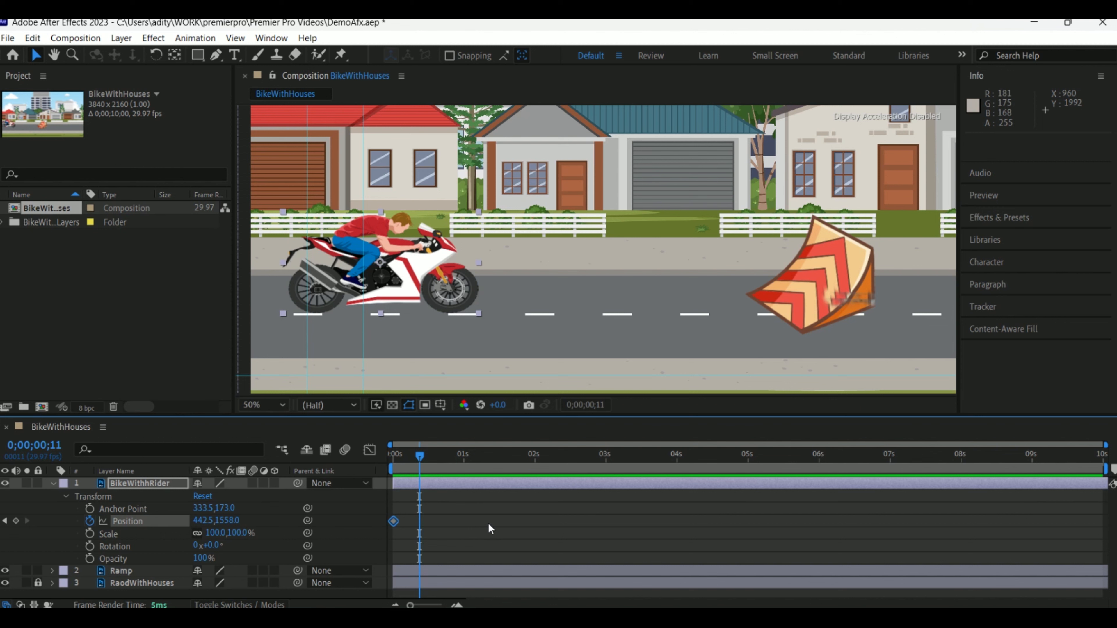
left_click_drag(422, 459, 387, 456)
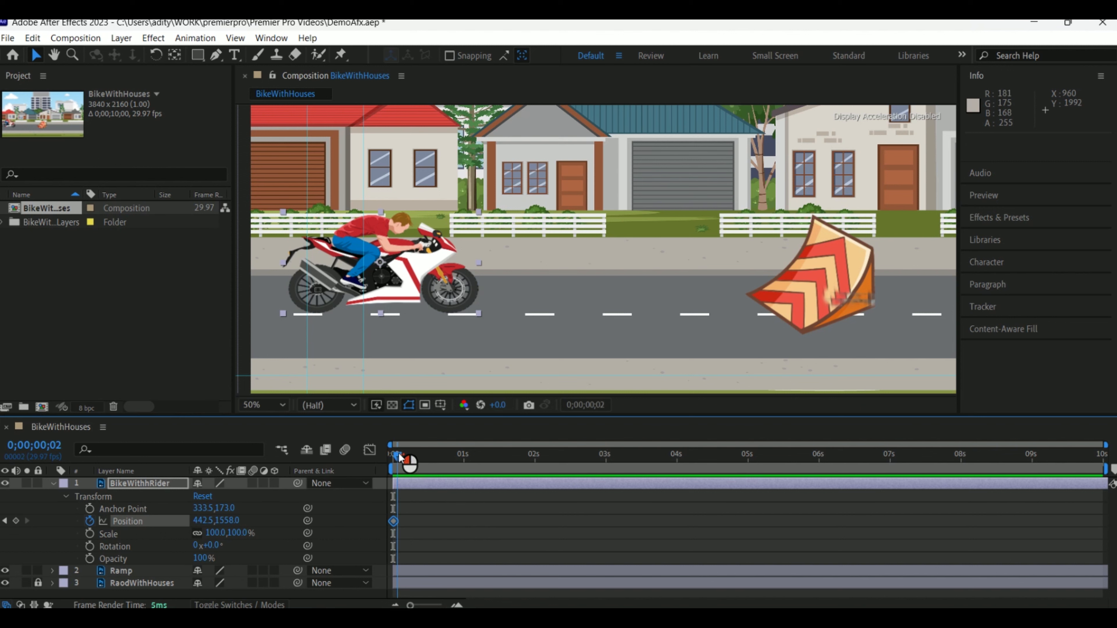
mouse_move(394, 528)
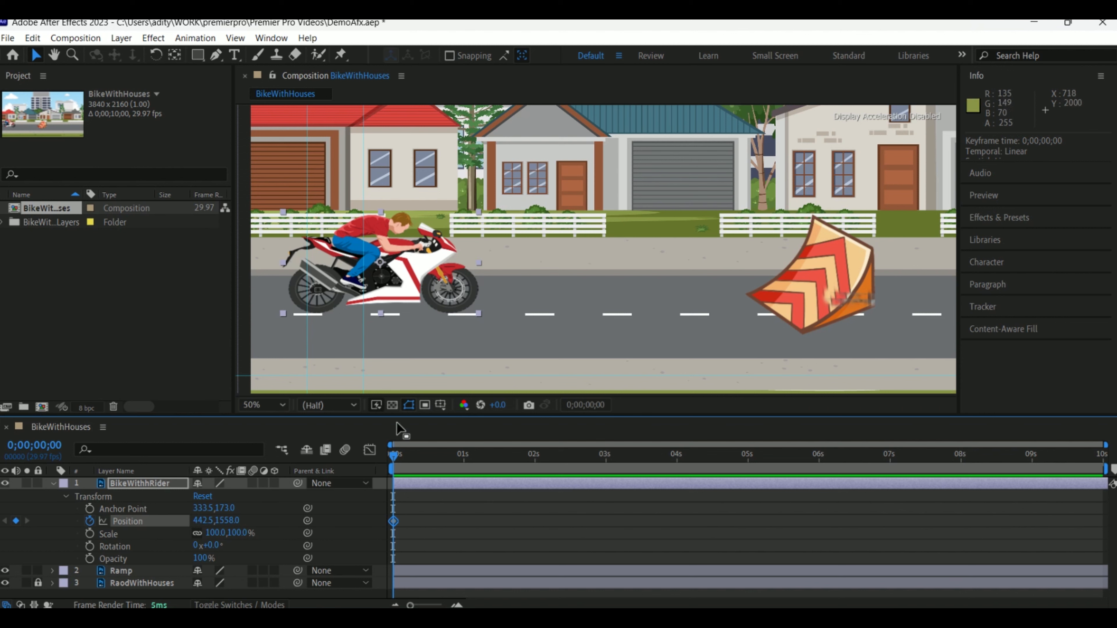
Add a Position keyframe at 0;00;01;00 with the motorbike moved up to the ramp, about 1356.5, 1546
left_click_drag(394, 455, 470, 457)
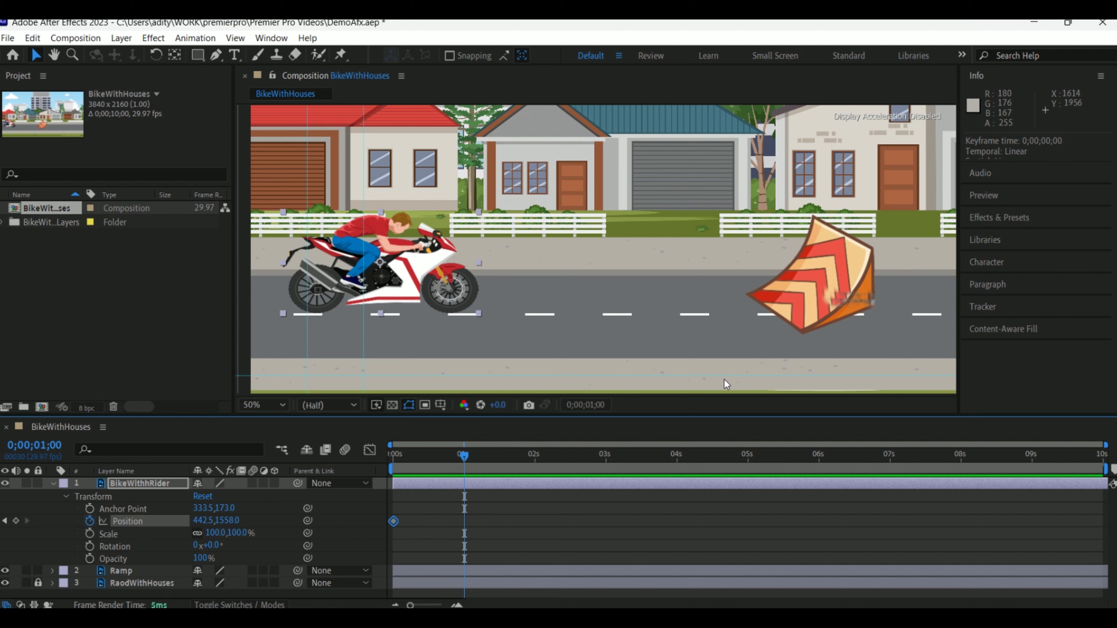
left_click(675, 234)
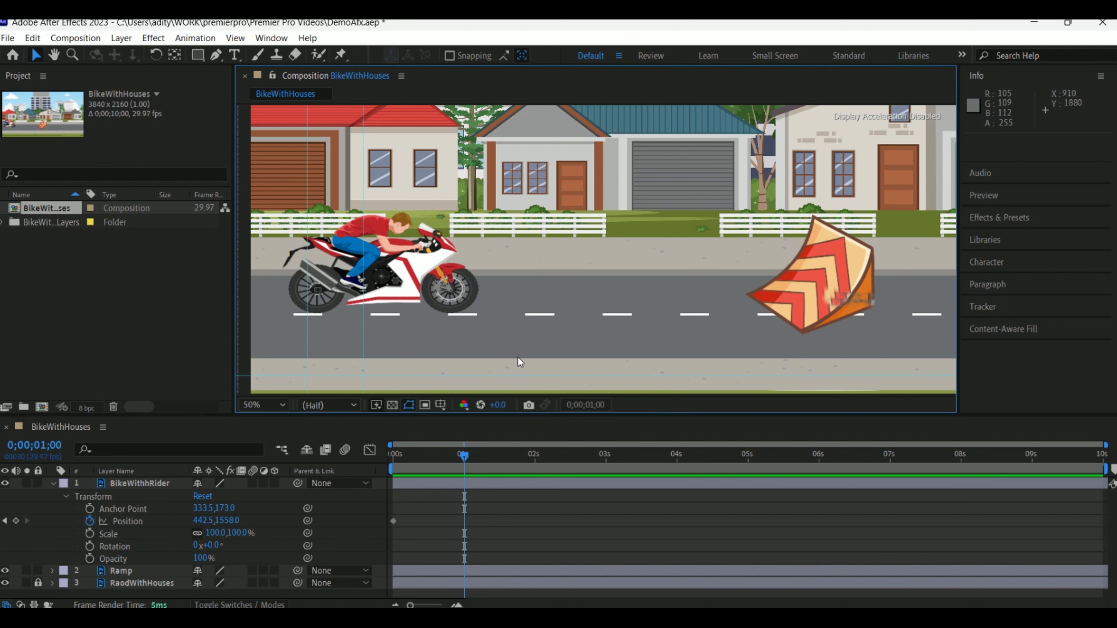
left_click(402, 265)
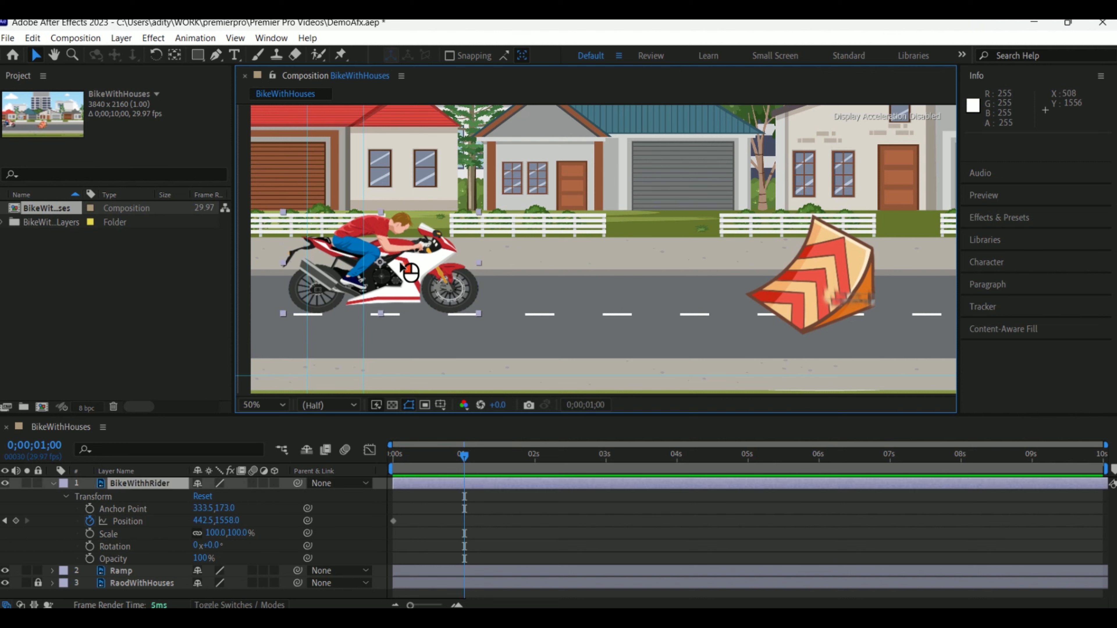
key("alt+shift+p")
left_click_drag(401, 266, 669, 265)
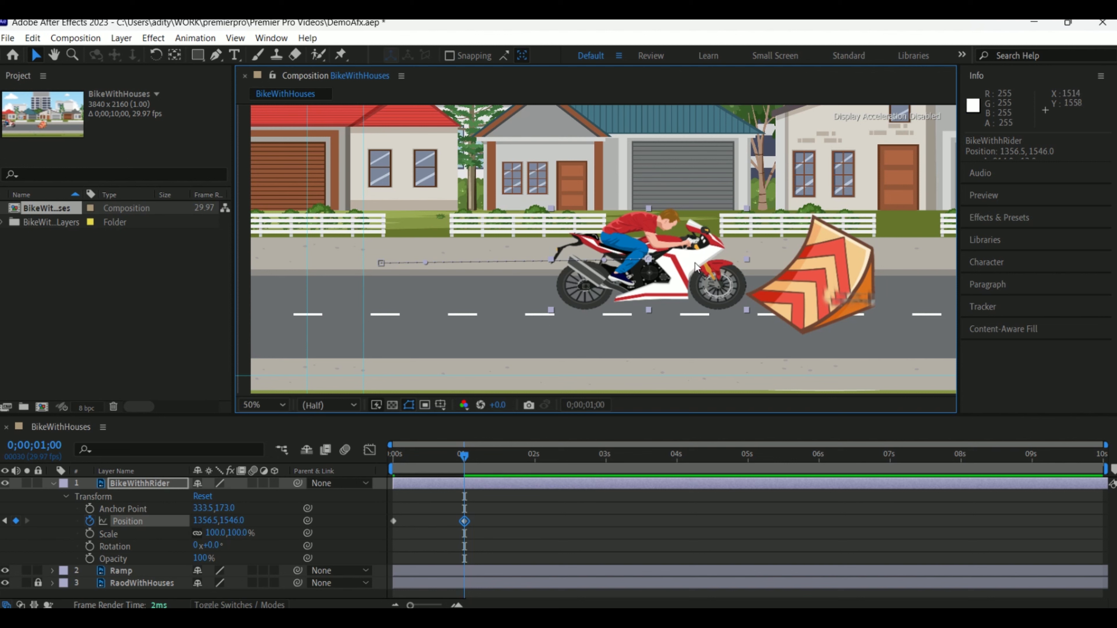
Preview the motorbike's ride toward the ramp from the start of the composition
left_click_drag(468, 454, 393, 454)
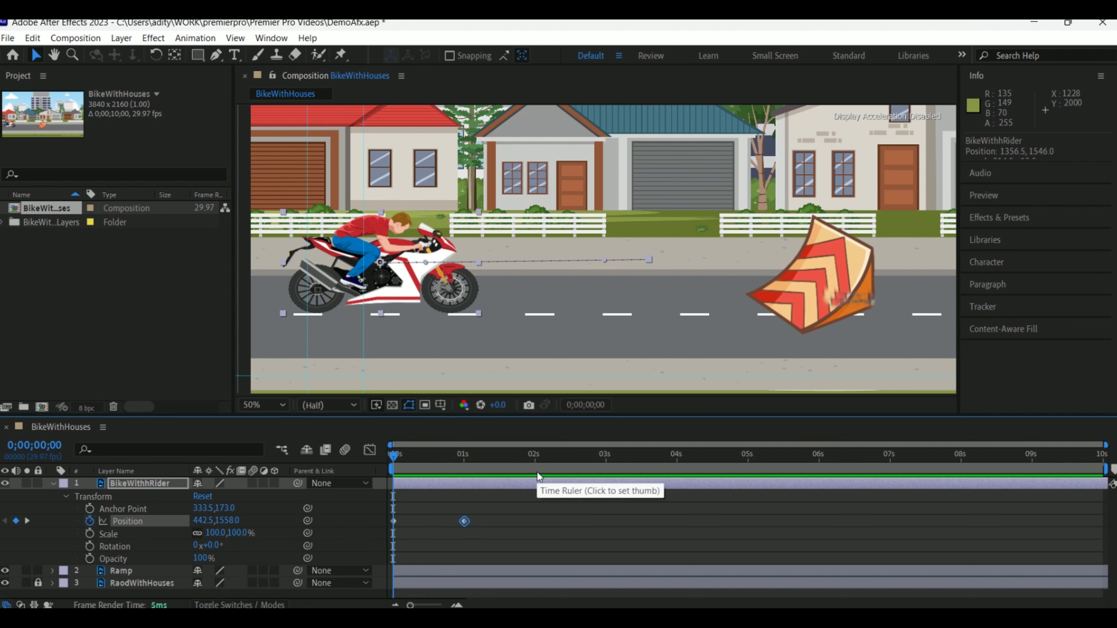
left_click(433, 456)
left_click_drag(437, 462, 393, 457)
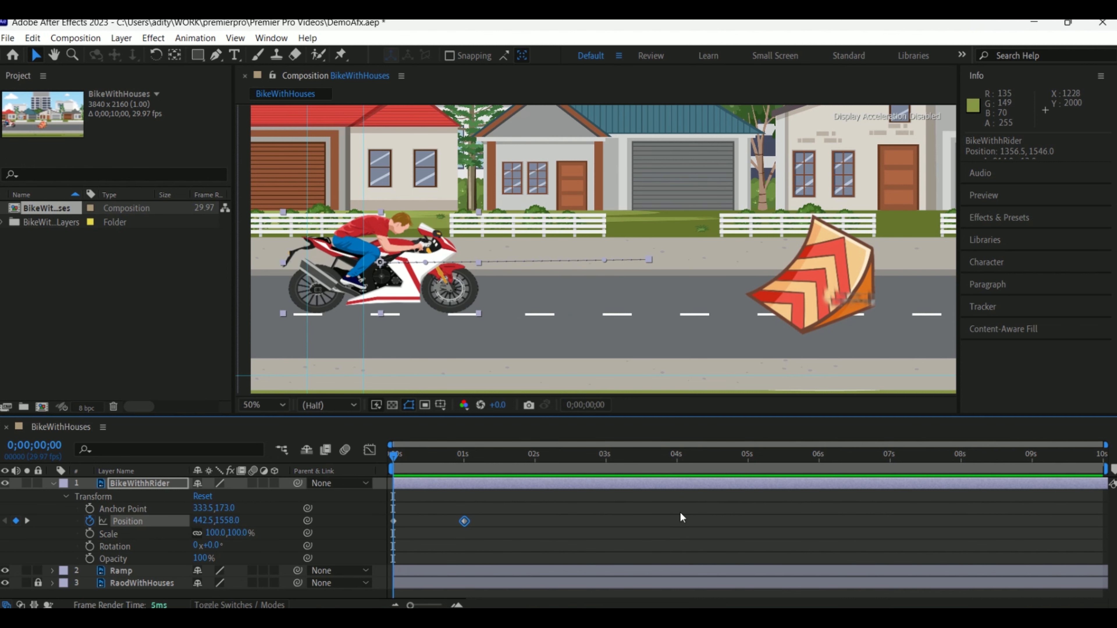
key("space")
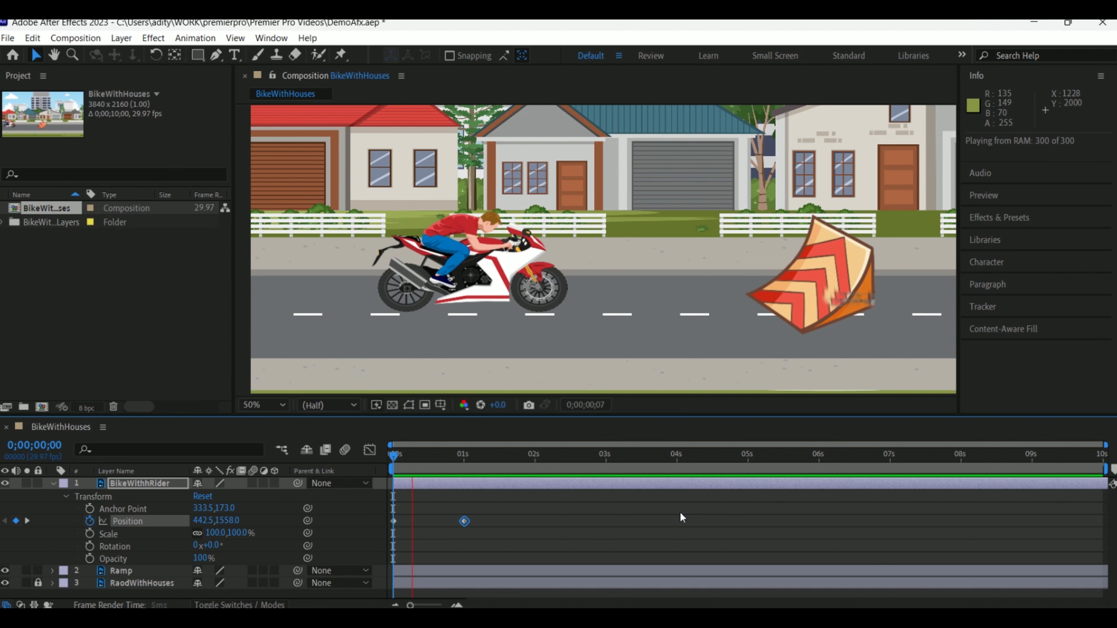
left_click(501, 463)
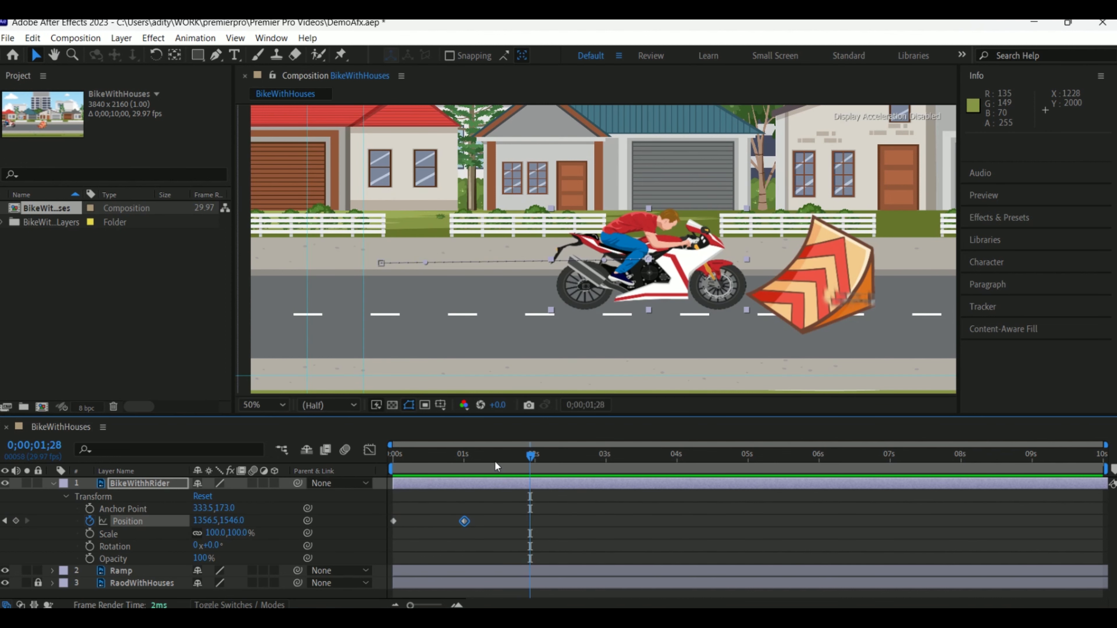
Review the motorbike's ride toward the ramp and its Position keyframes at 0;00;00;00 and 0;00;01;00
key("space")
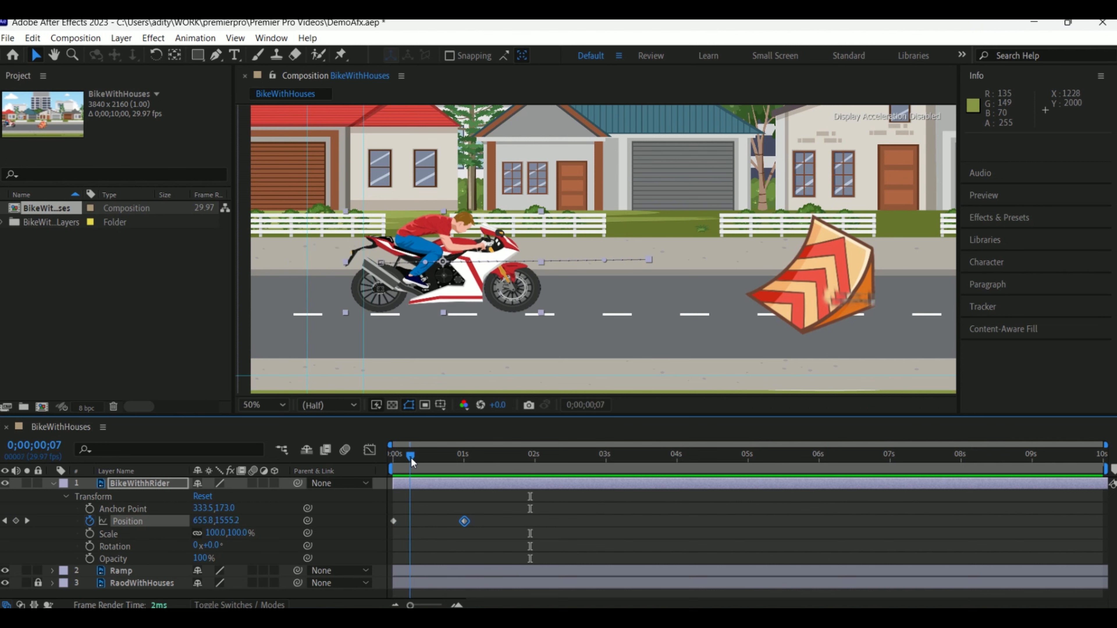
key("space")
left_click(390, 455)
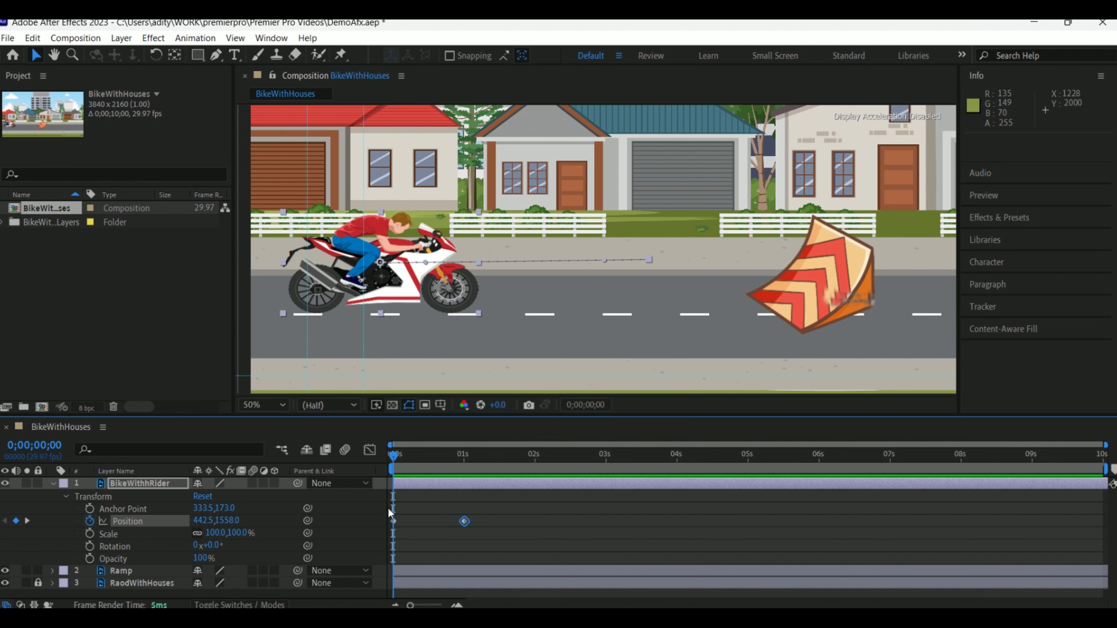
left_click(396, 520)
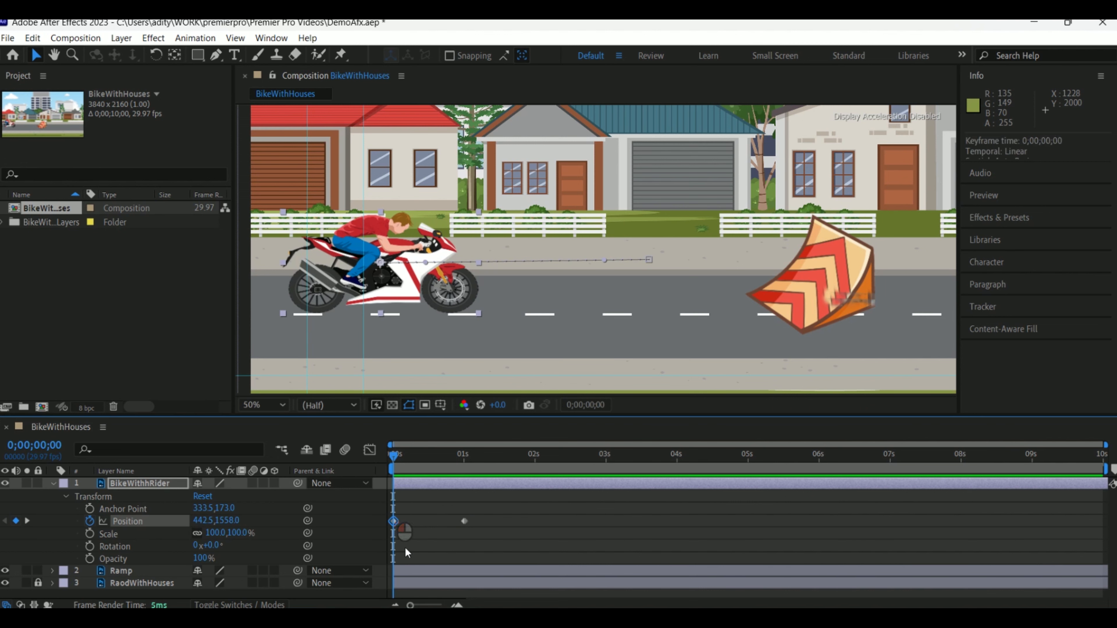
left_click_drag(394, 455, 464, 460)
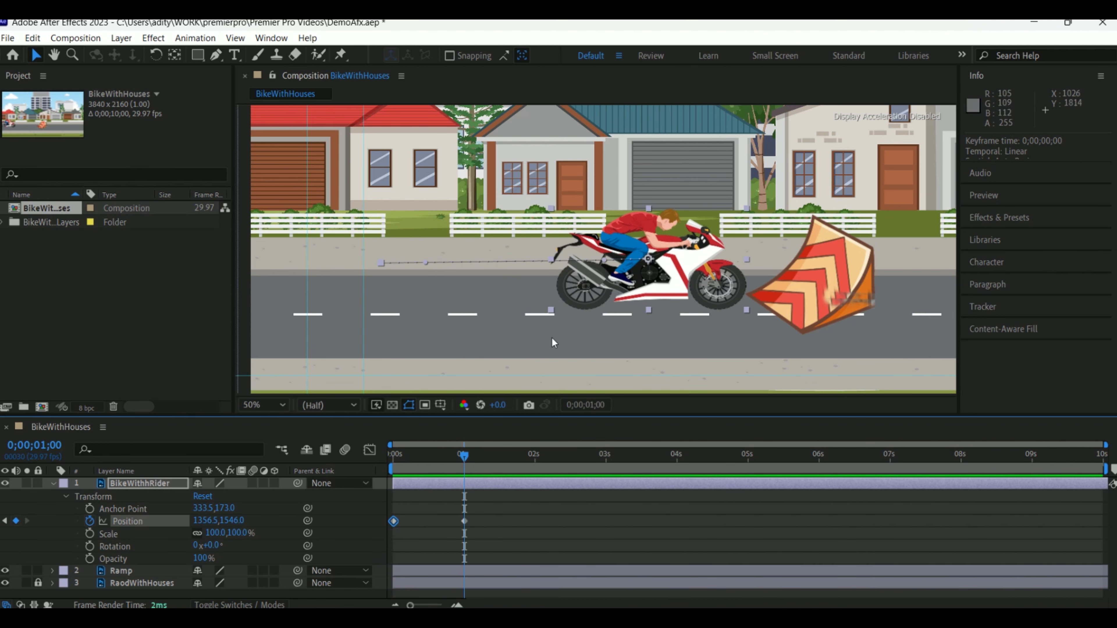
mouse_move(449, 456)
left_mouse_down()
mouse_move(378, 450)
mouse_move(464, 471)
mouse_move(373, 453)
mouse_move(459, 456)
left_mouse_up()
left_click(485, 492)
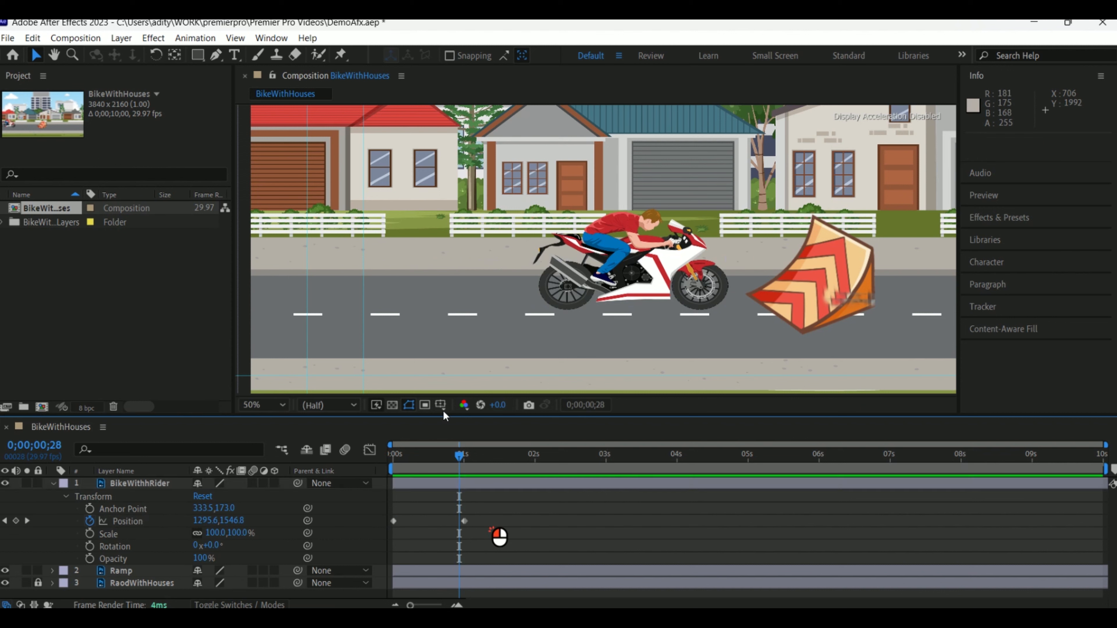
left_click_drag(519, 539, 409, 552)
left_click(524, 515)
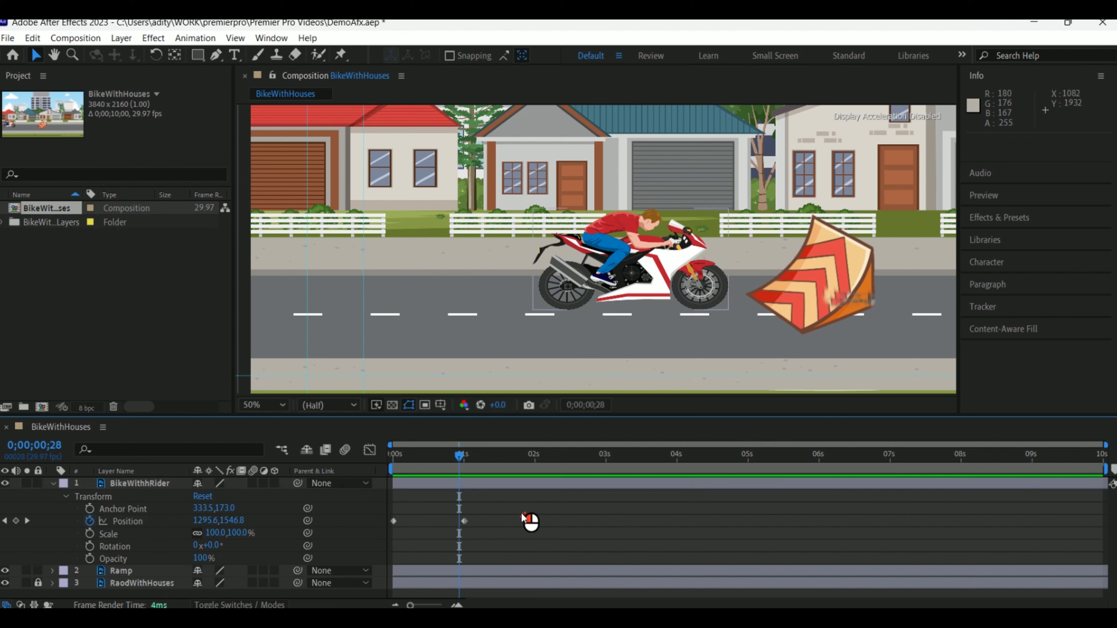
left_click_drag(500, 525, 389, 553)
left_click_drag(466, 458, 383, 461)
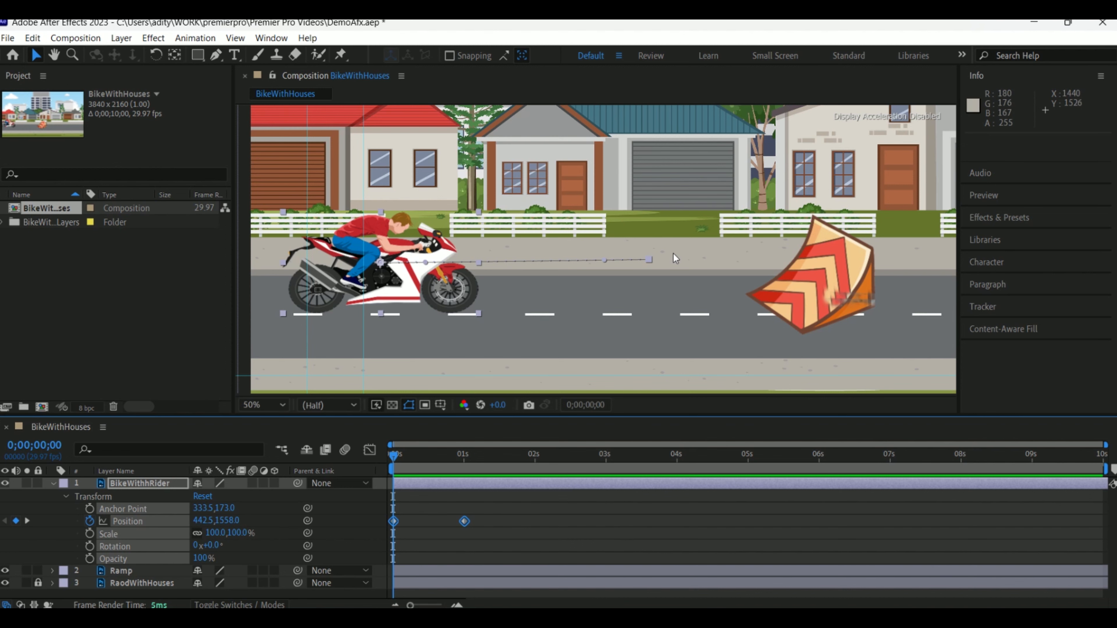
Add a Position keyframe at 0;00;01;16 with the motorbike moved forward onto the ramp, about 1580.5, 1546
scroll(676, 258, "down", 2)
key("h")
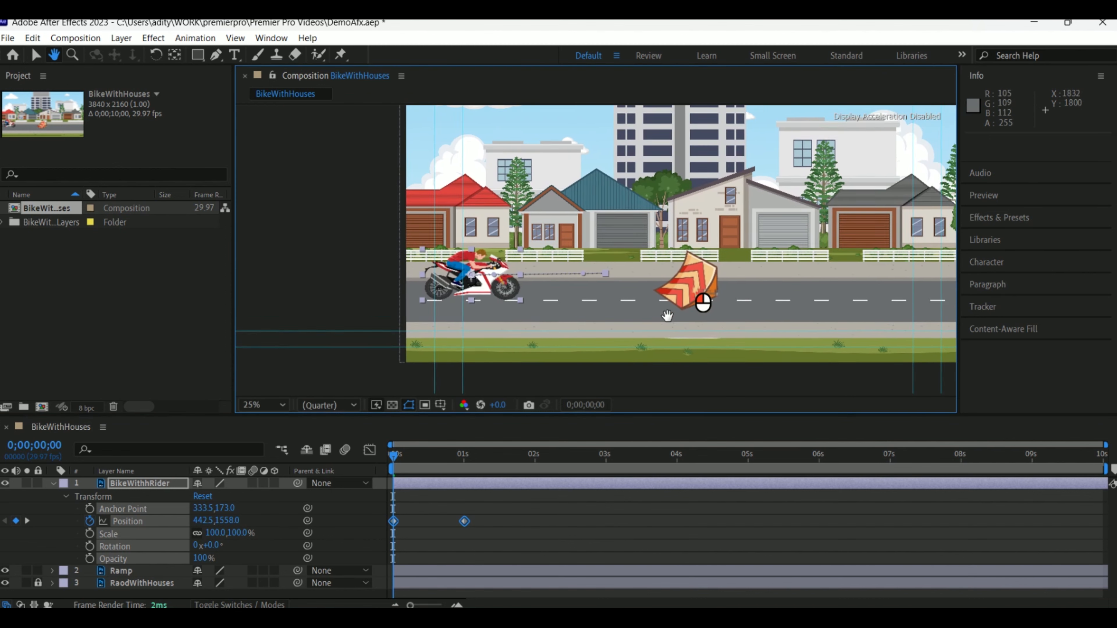
left_click_drag(667, 316, 611, 328)
key("v")
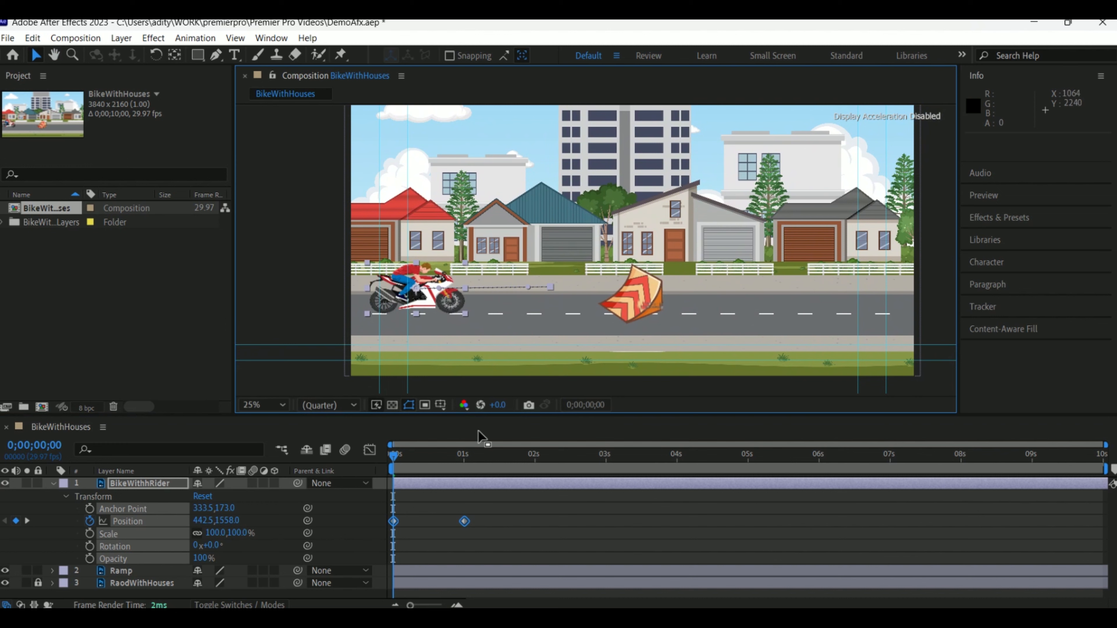
left_click_drag(438, 456, 503, 467)
left_click_drag(565, 298, 598, 298)
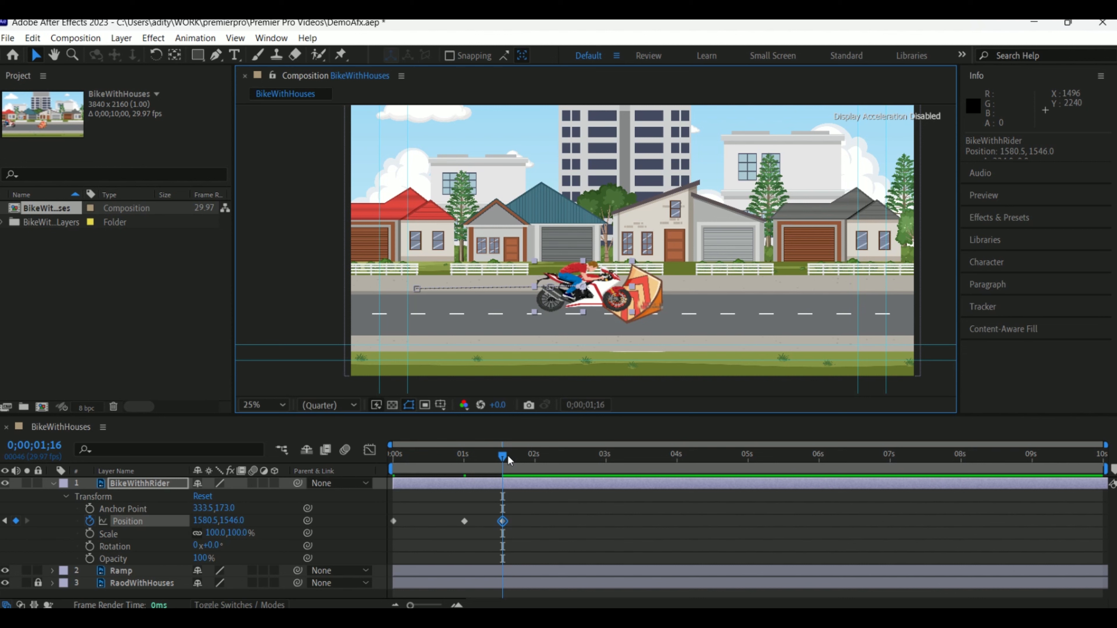
Add a Position keyframe at 0;00;02;16 with the motorbike raised into the air beyond the ramp, about 2356.5, 882
left_click_drag(508, 460, 573, 473)
left_click_drag(605, 295, 711, 217)
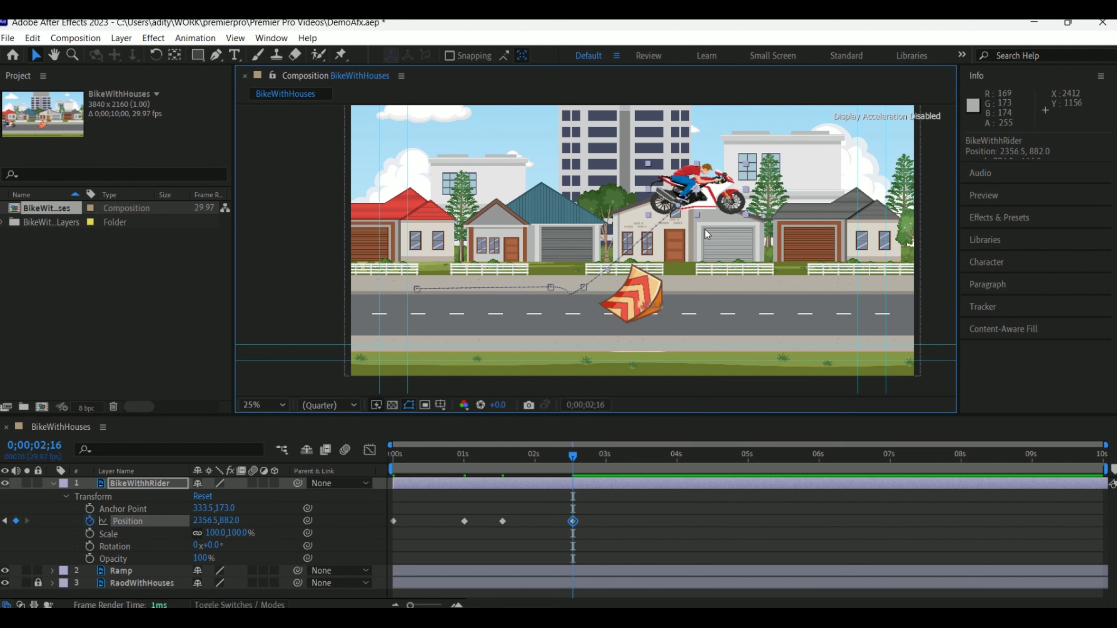
Add descent Position keyframes for the motorbike: about 2808.5, 1190 at 0;00;03;00 and back on the road, about 3456, 1542 at 0;00;04;00
left_click_drag(574, 457, 606, 459)
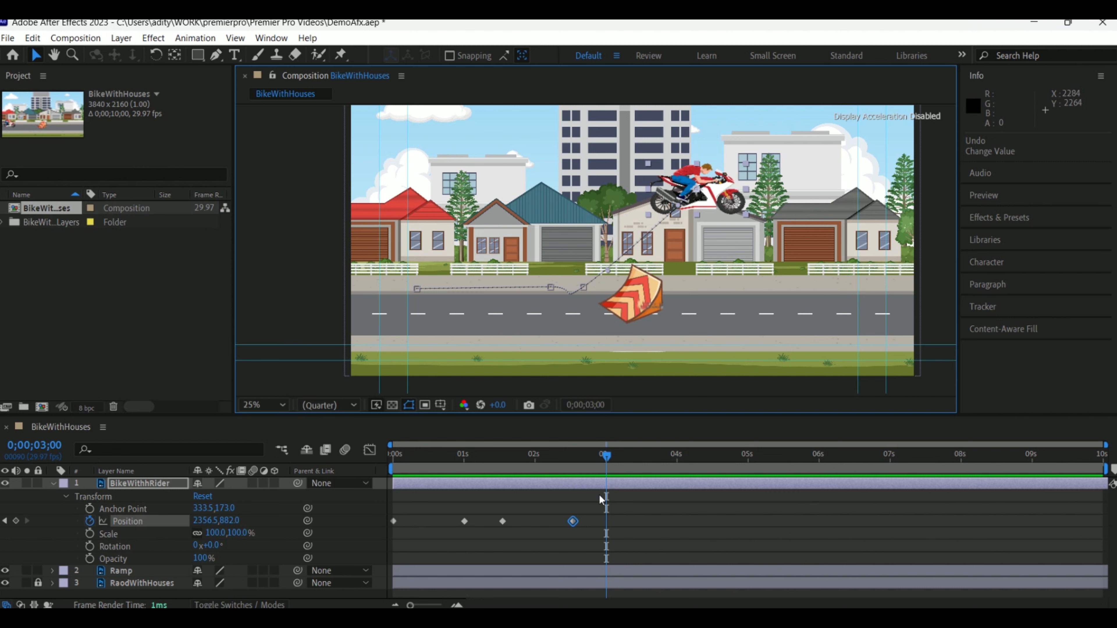
left_click_drag(716, 206, 780, 243)
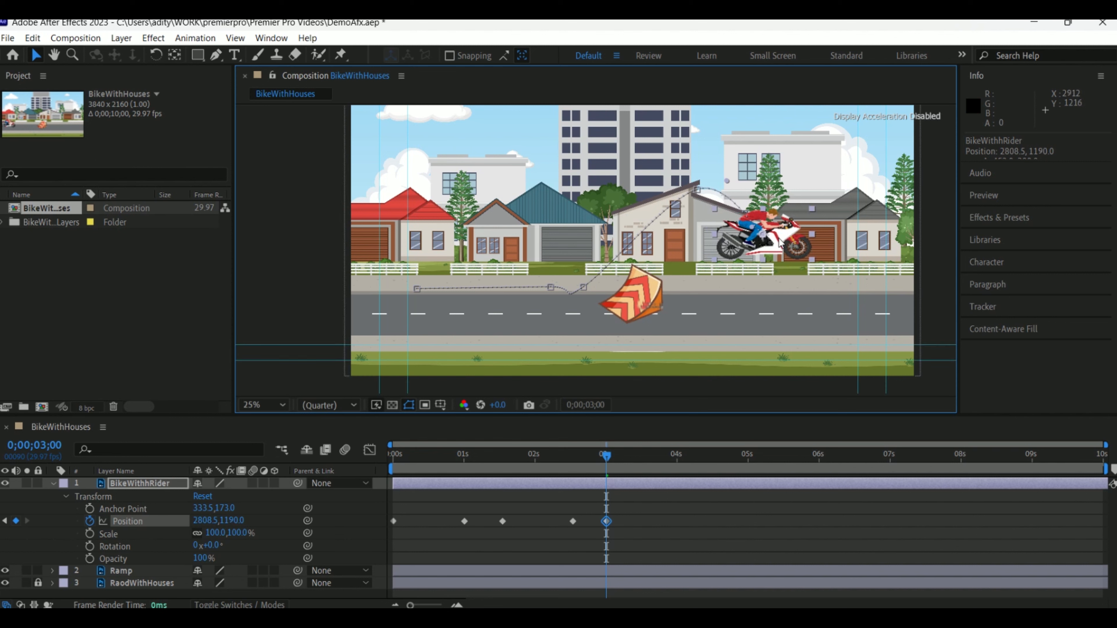
left_click_drag(620, 458, 679, 461)
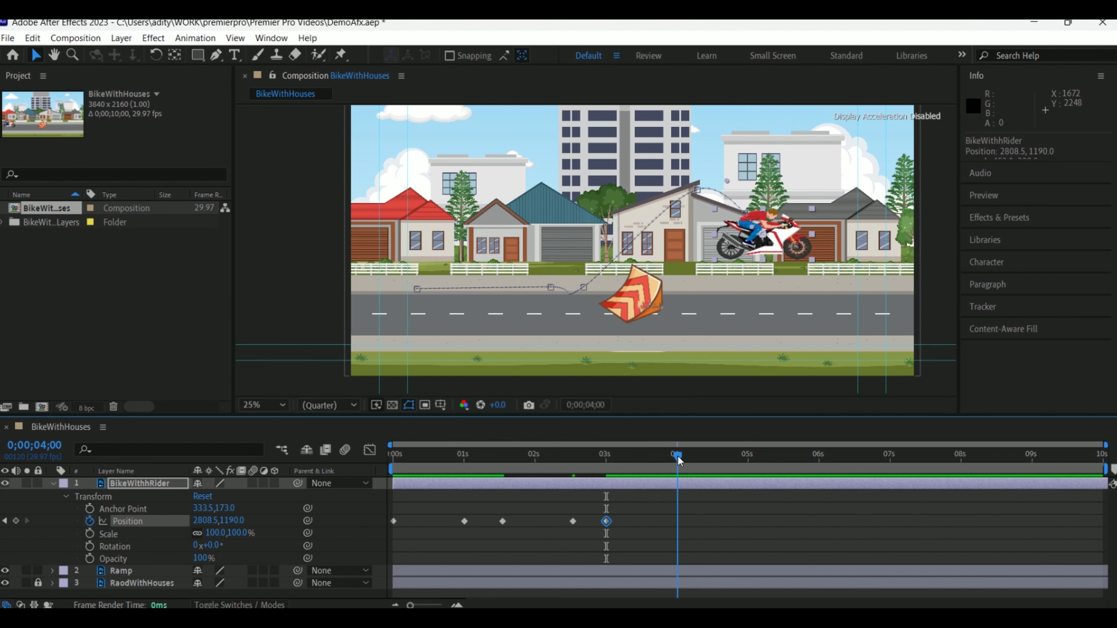
left_click_drag(772, 249, 866, 283)
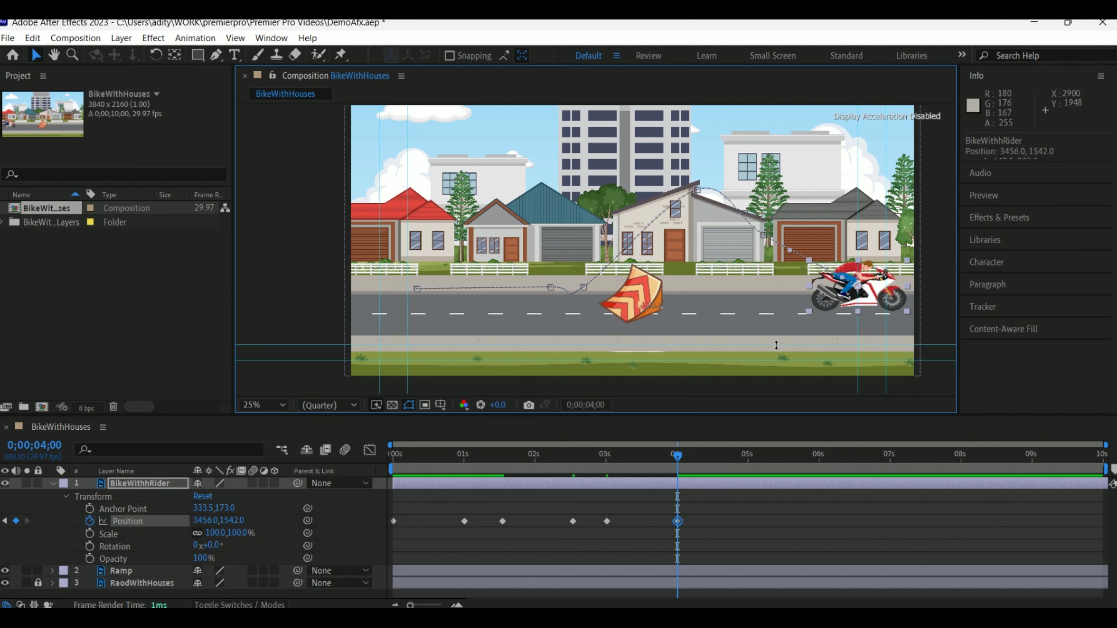
Preview the complete jump from the start of the composition and replay the airborne and landing section
left_click_drag(686, 462, 393, 462)
key("space")
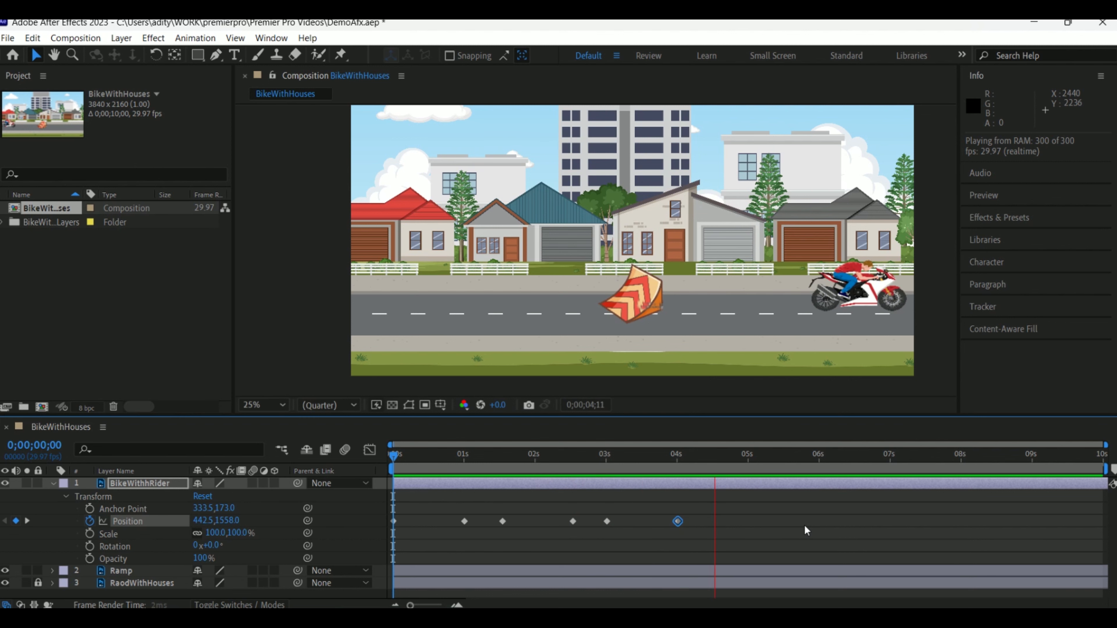
key("space")
left_click(695, 458)
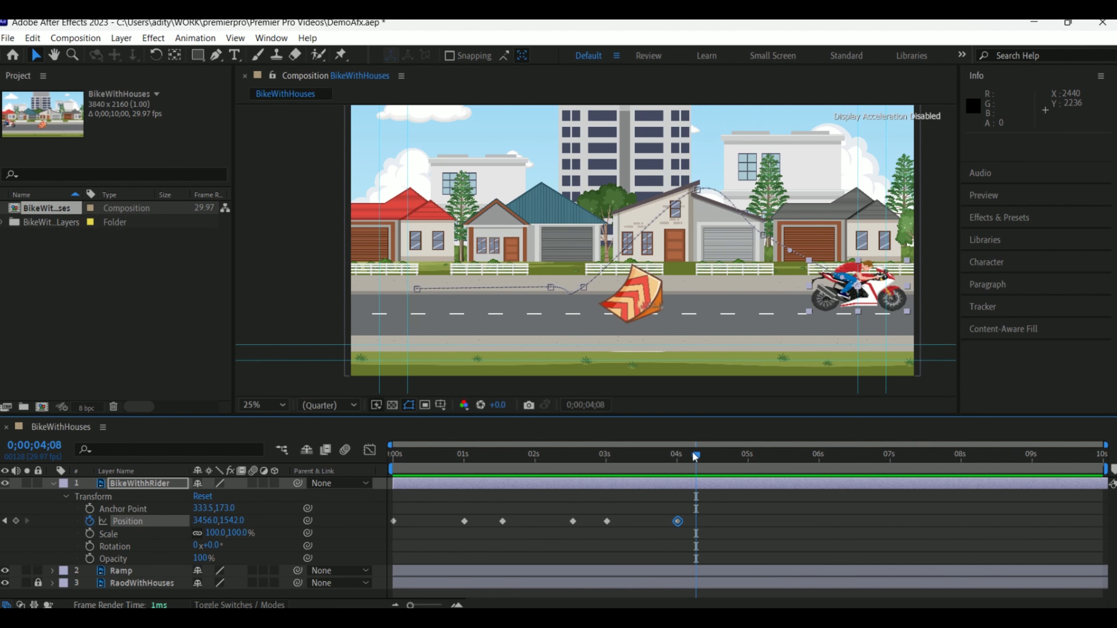
left_click_drag(691, 455, 562, 477)
key("space")
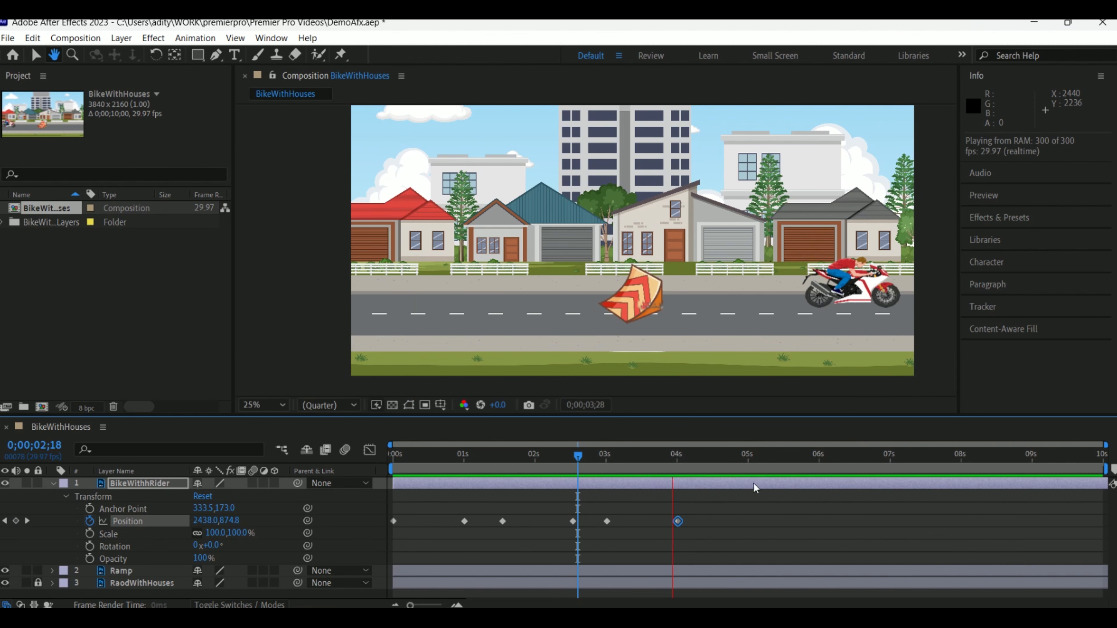
key("space")
left_click_drag(617, 459, 534, 458)
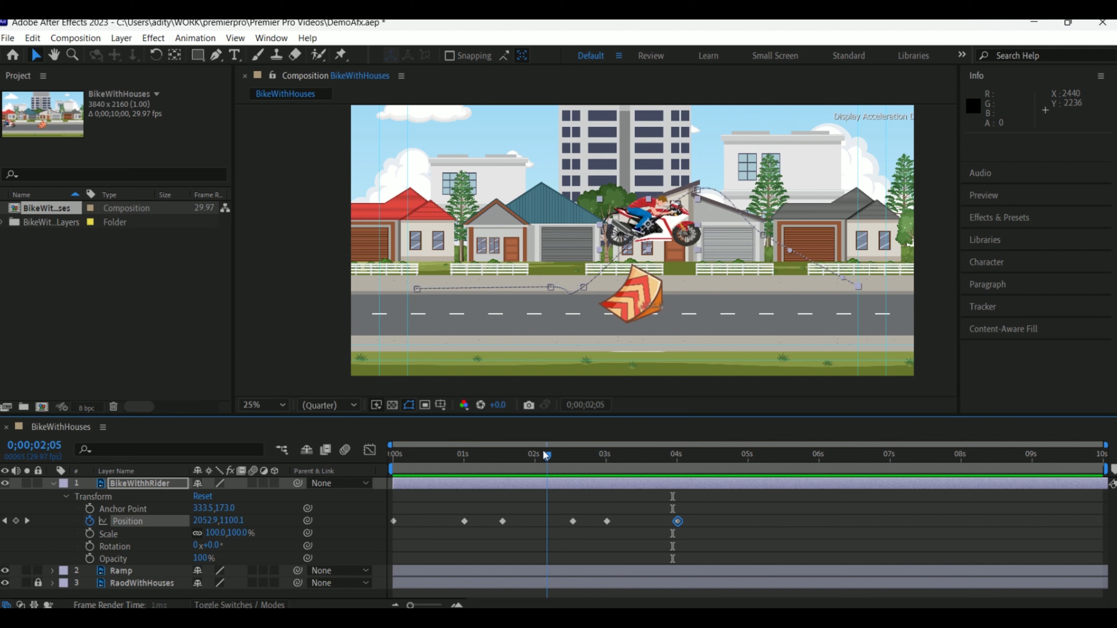
key("space")
key("space")
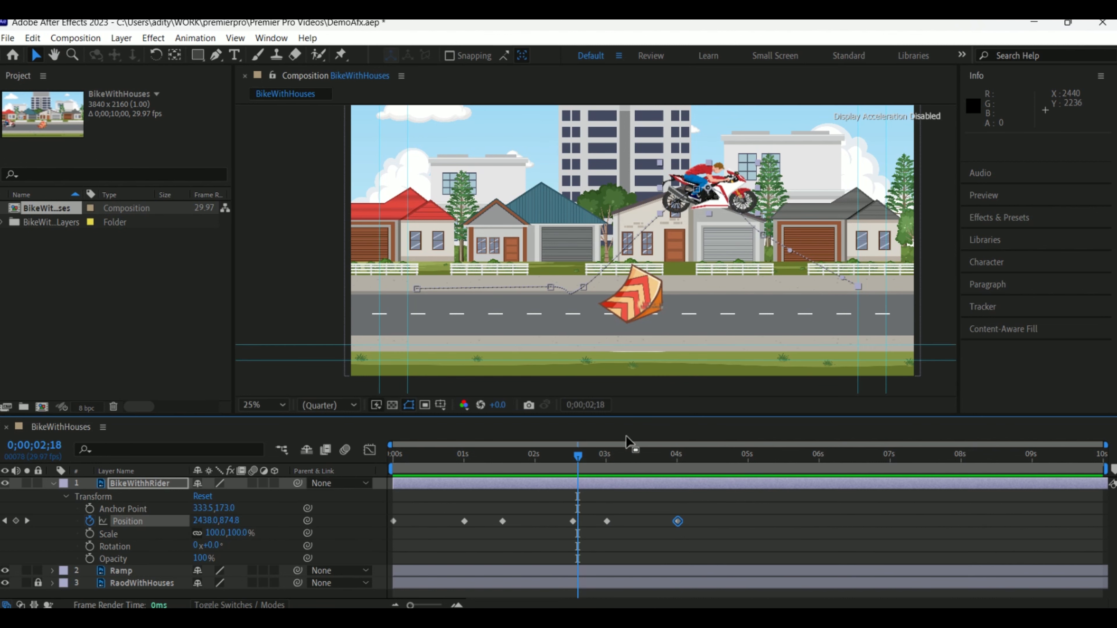
key("space")
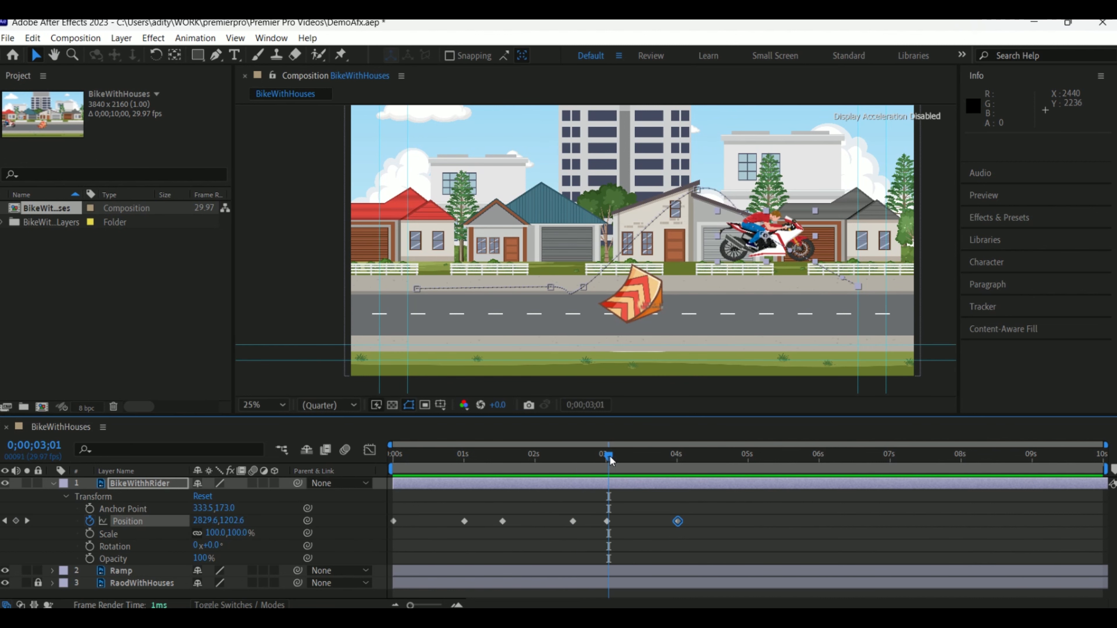
Shift the motorbike's final landing Position keyframe earlier, to 0;00;03;14
mouse_move(658, 463)
left_mouse_down()
mouse_move(599, 462)
mouse_move(717, 469)
mouse_move(675, 477)
left_mouse_up()
mouse_move(594, 478)
left_mouse_down()
mouse_move(684, 487)
mouse_move(594, 480)
left_mouse_up()
left_click(714, 516)
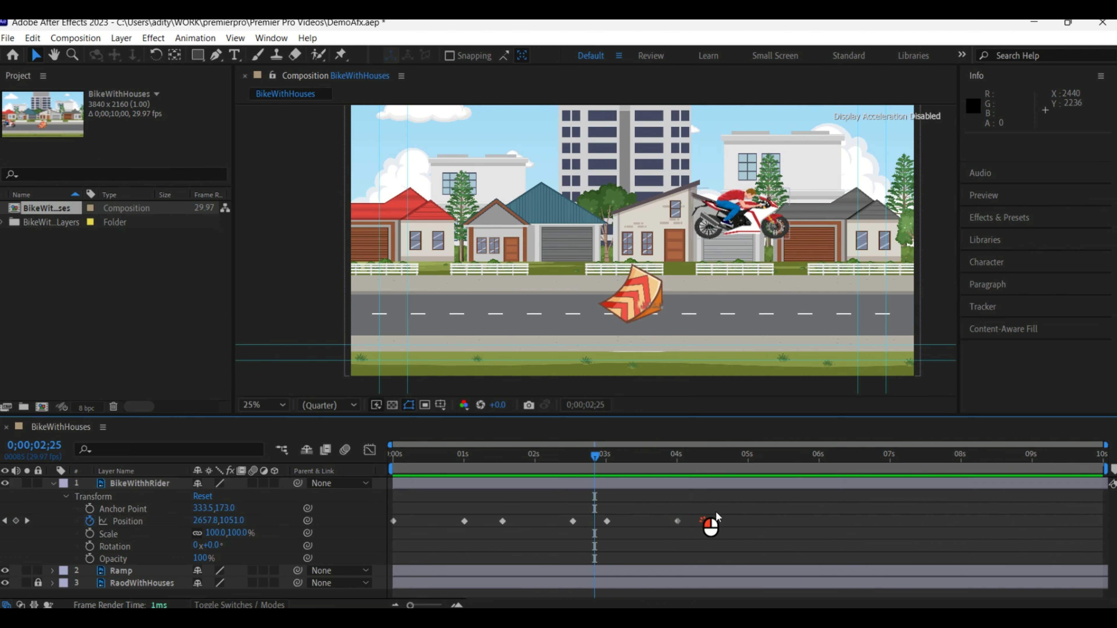
left_click_drag(714, 534, 597, 540)
left_click_drag(714, 509, 592, 547)
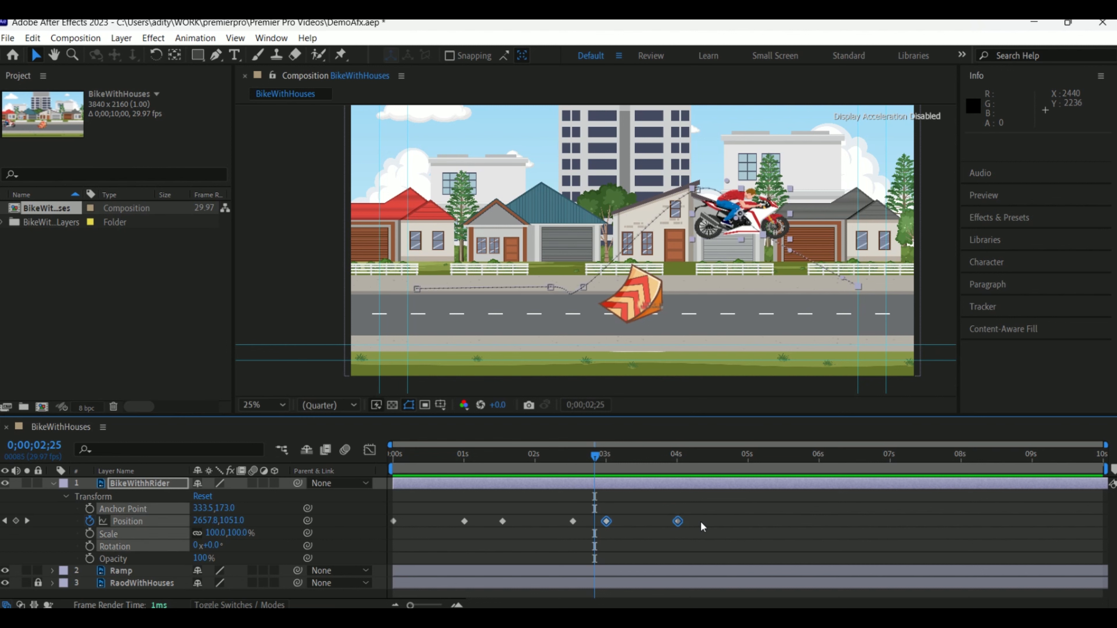
left_click(678, 522)
left_click(648, 530)
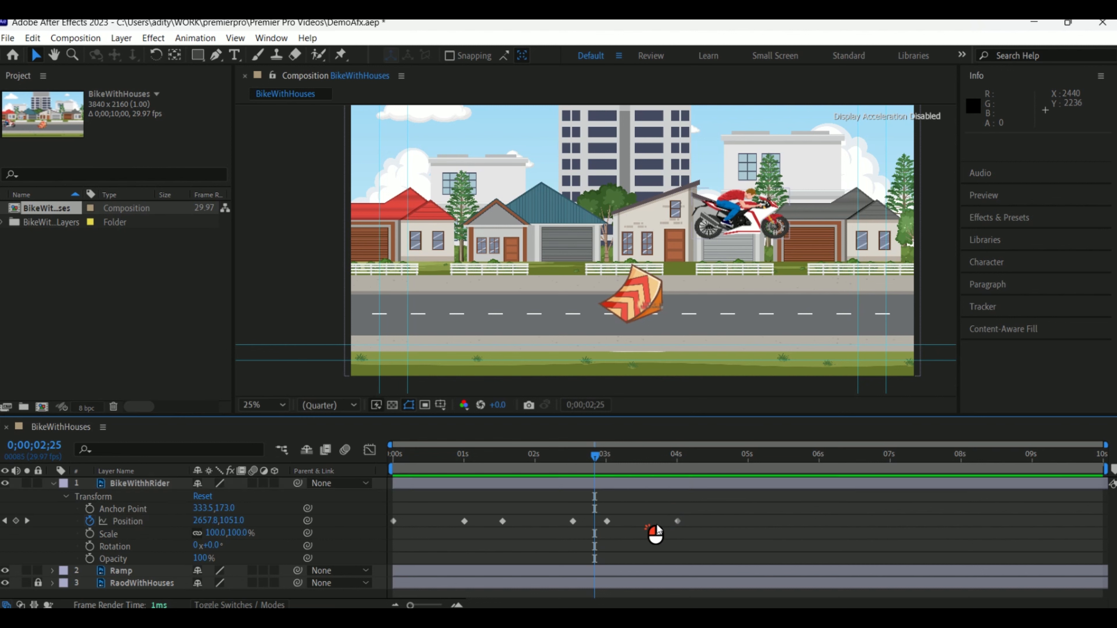
left_click_drag(629, 474, 604, 475)
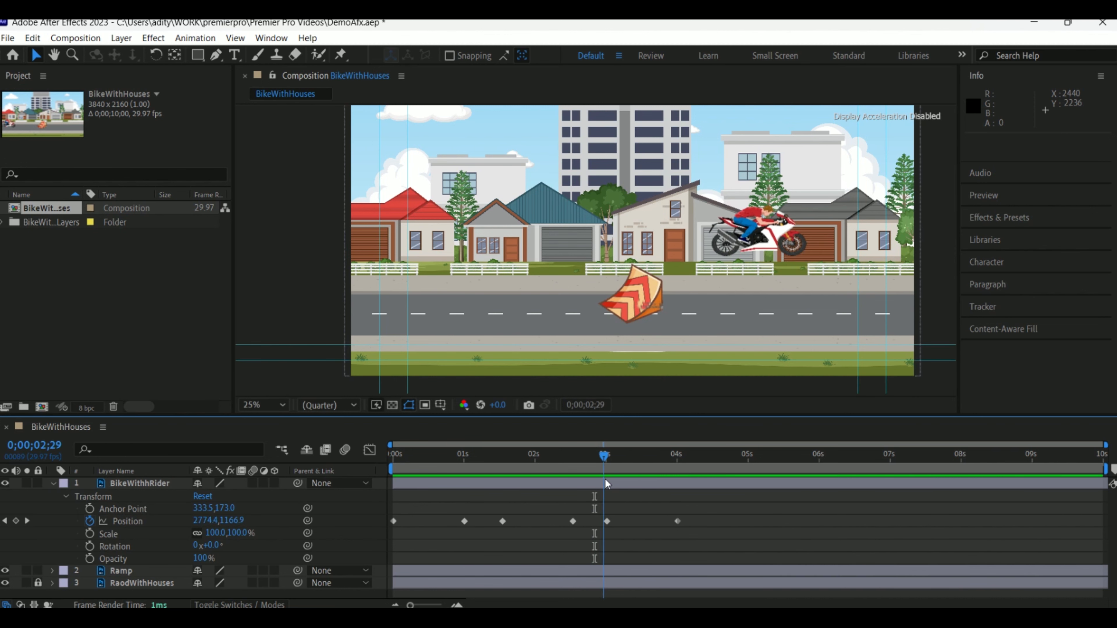
mouse_move(678, 522)
left_mouse_down()
mouse_move(684, 528)
mouse_move(640, 522)
left_mouse_up()
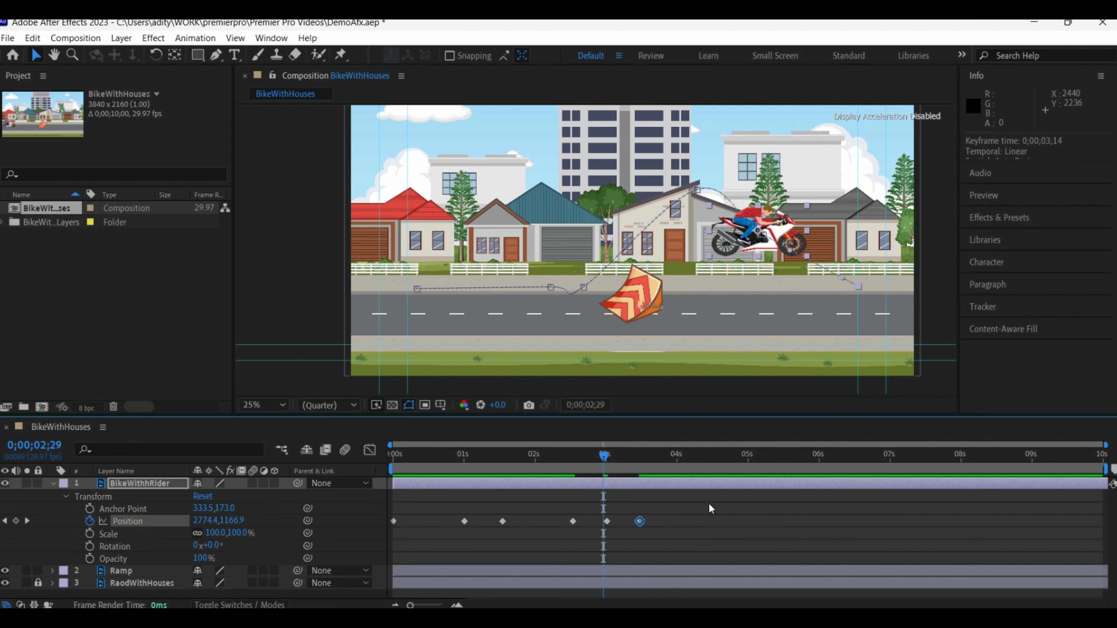
Preview the landing from 0;00;02;17 and check the Position keyframe at 0;00;03;00
left_click_drag(615, 460, 575, 466)
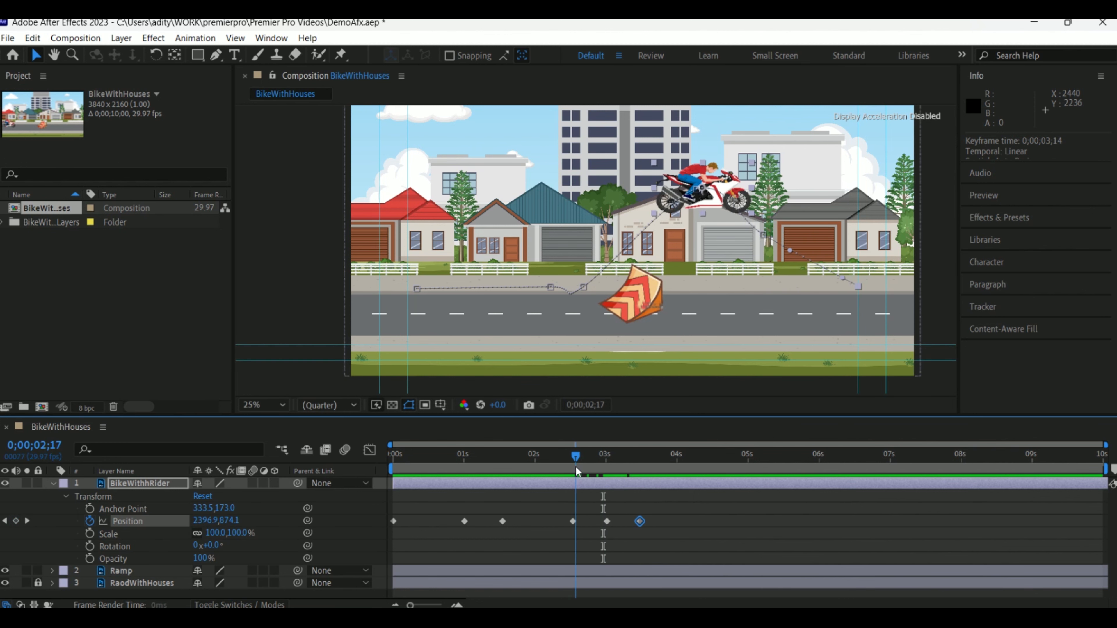
key("space")
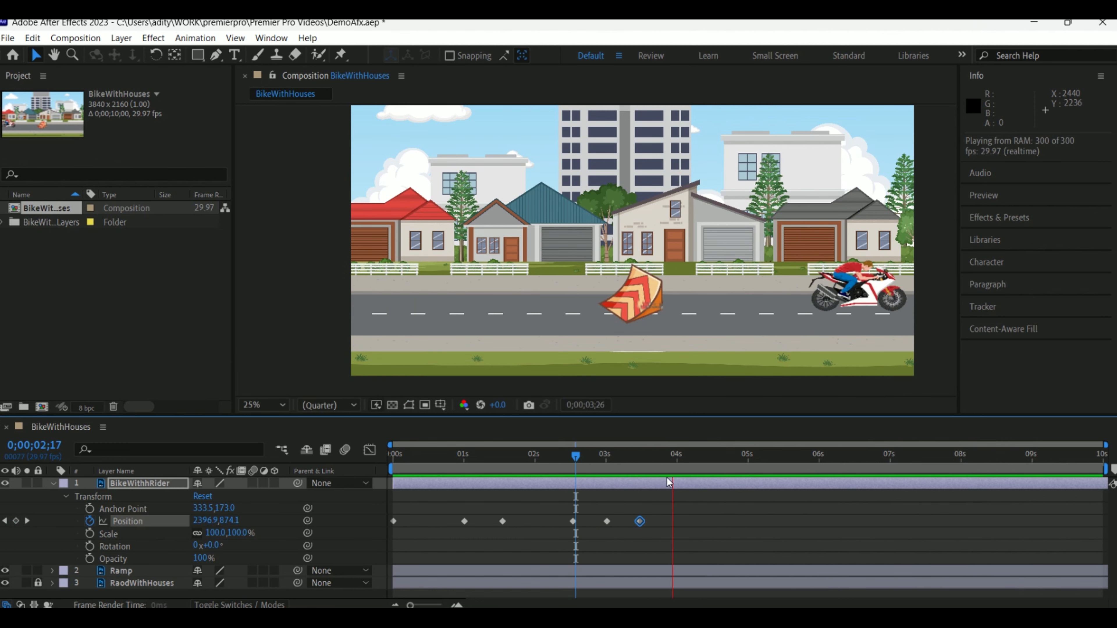
key("space")
left_click_drag(602, 461, 606, 460)
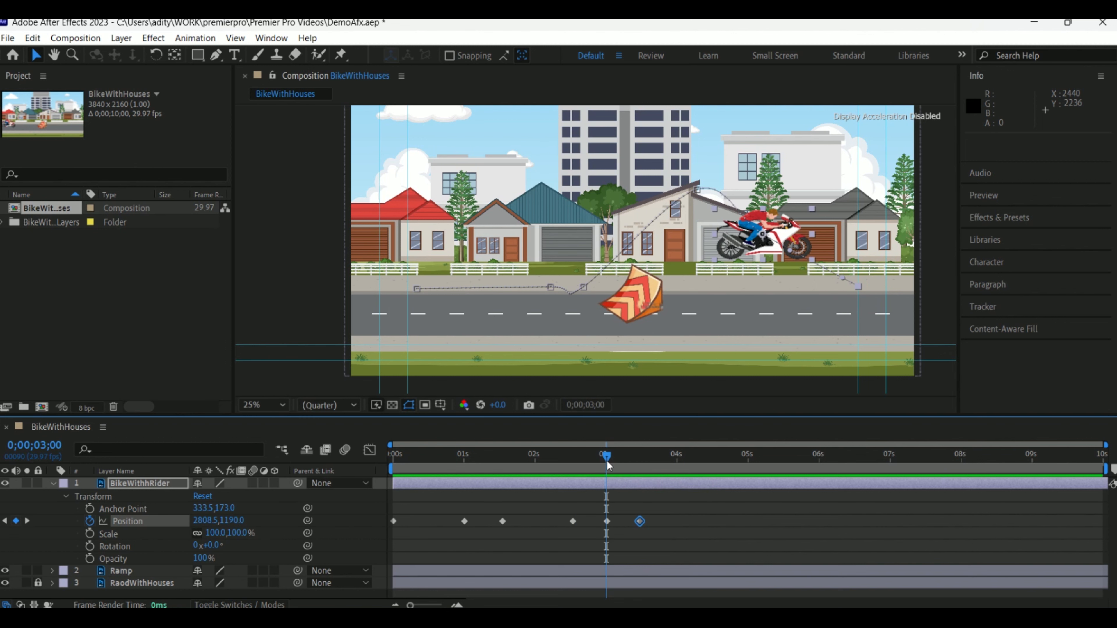
left_click(607, 522)
key("space")
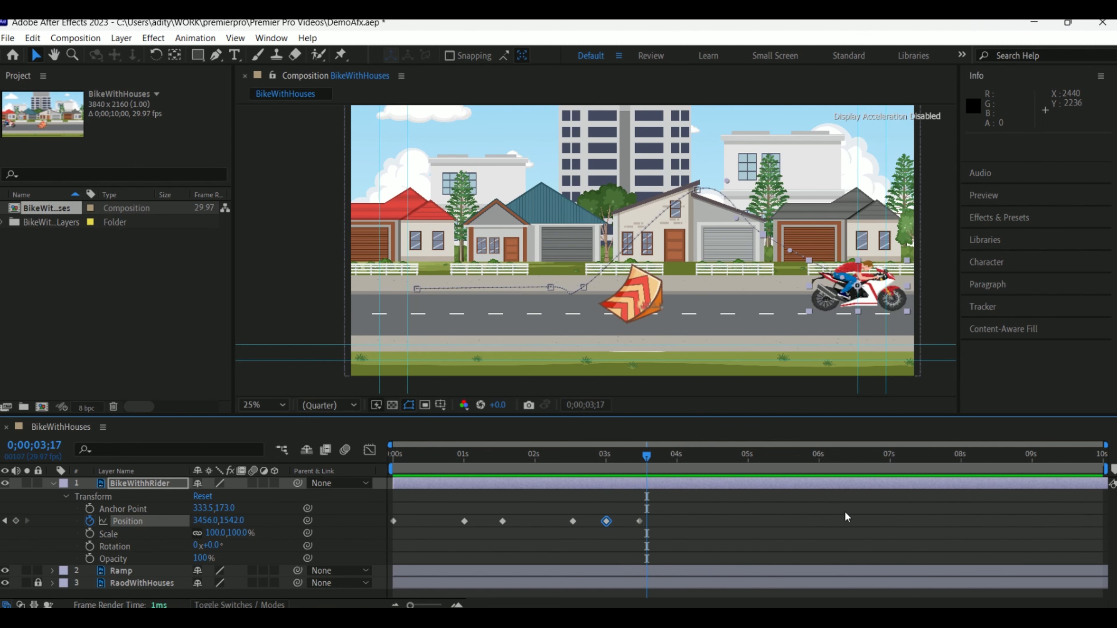
Shift the mid-air Position keyframe at 0;00;02;16 slightly later, closer to 0;00;03;00, and preview the jump from 0;00;01;08
left_click_drag(646, 457, 587, 522)
left_click_drag(523, 457, 633, 470)
key("space")
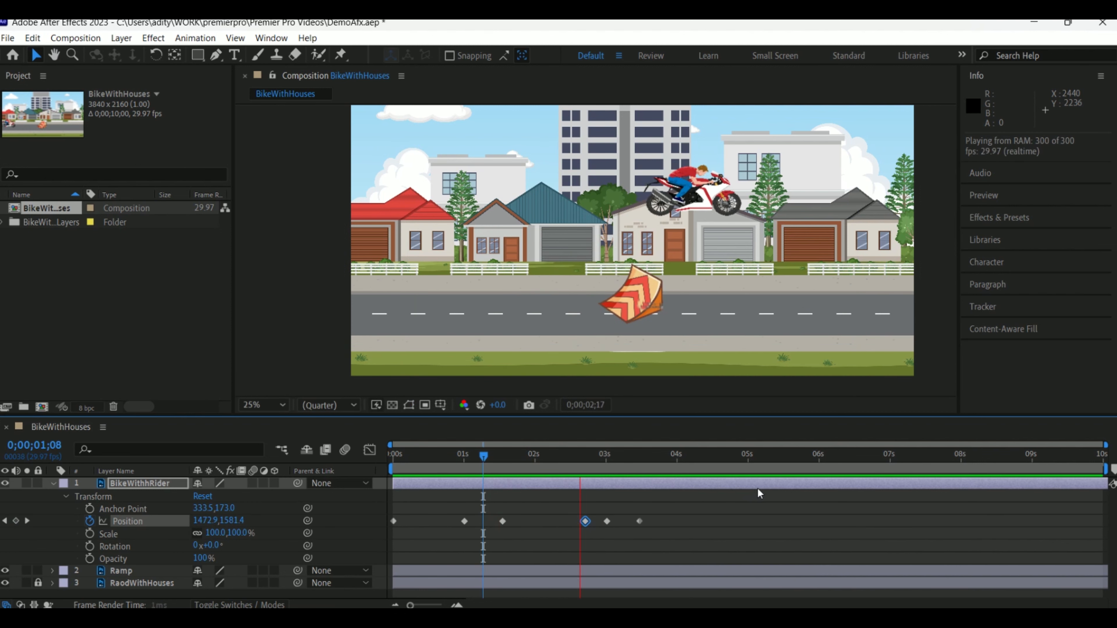
key("space")
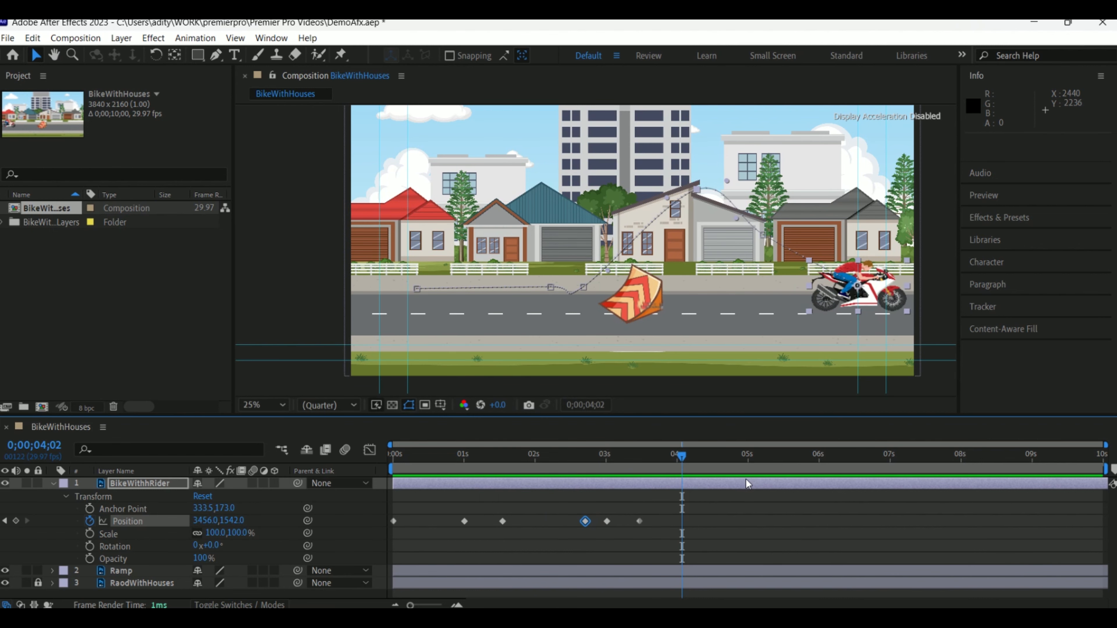
Examine the motorbike's mid-air motion above the ramp and preview the ride from 0;00;00;17
left_click_drag(682, 473, 537, 455)
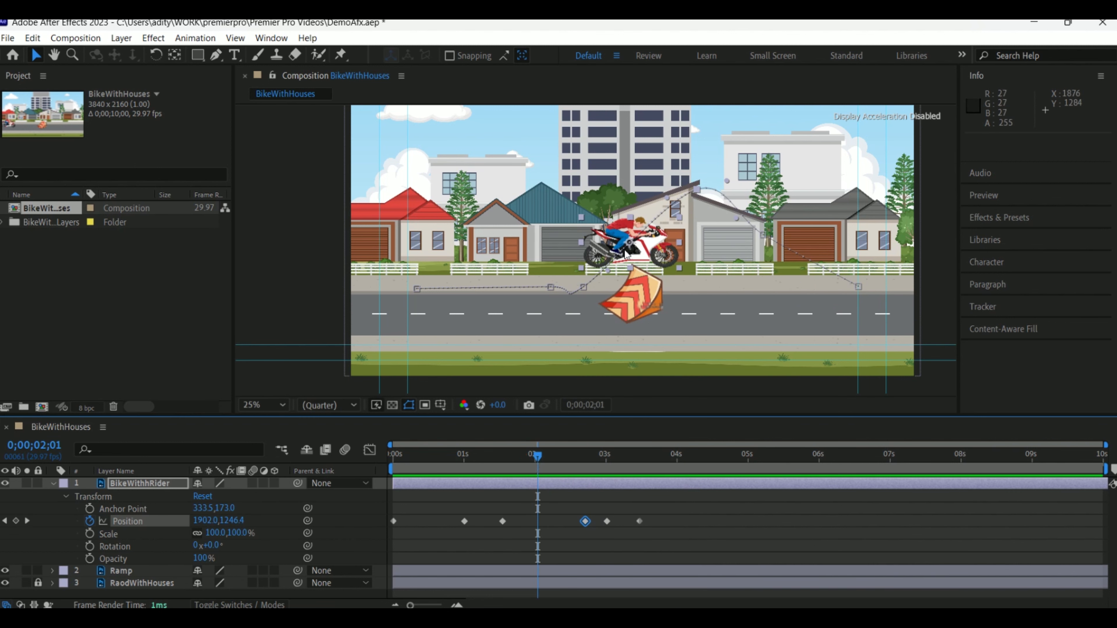
left_click(544, 465)
left_click_drag(645, 243, 647, 146)
left_click_drag(548, 456, 663, 455)
left_click_drag(501, 454, 433, 462)
key("space")
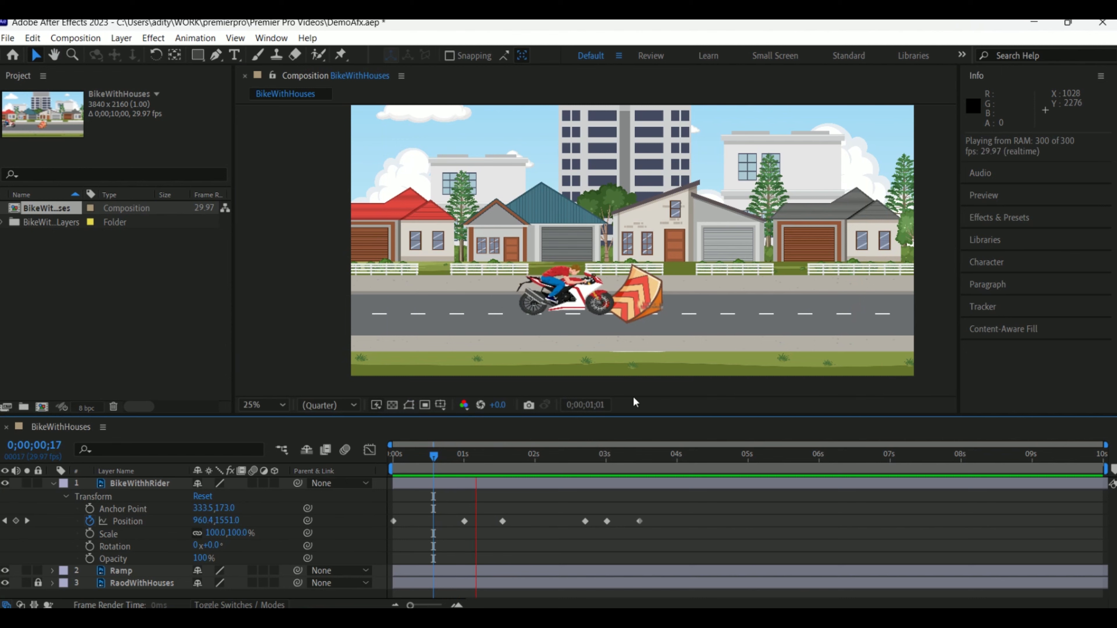
Examine the motorbike's approach, tilt and takeoff at the ramp between 0;00;00;00 and 0;00;02;07, along with its Position keyframes
left_click(554, 461)
left_click_drag(553, 460, 551, 461)
left_click(502, 522)
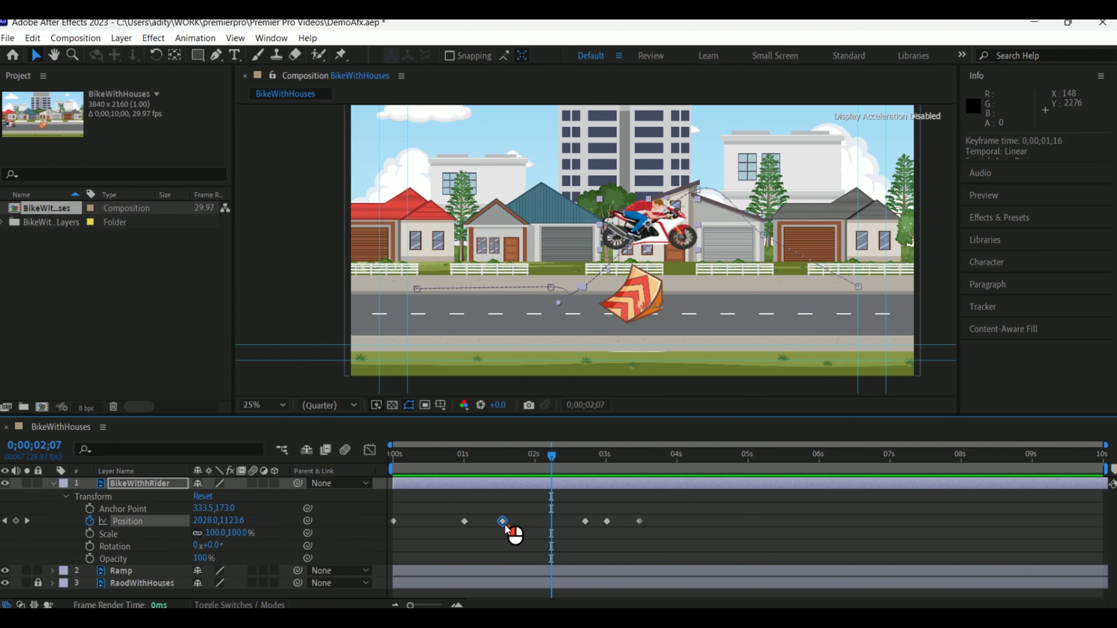
left_click_drag(553, 460, 500, 460)
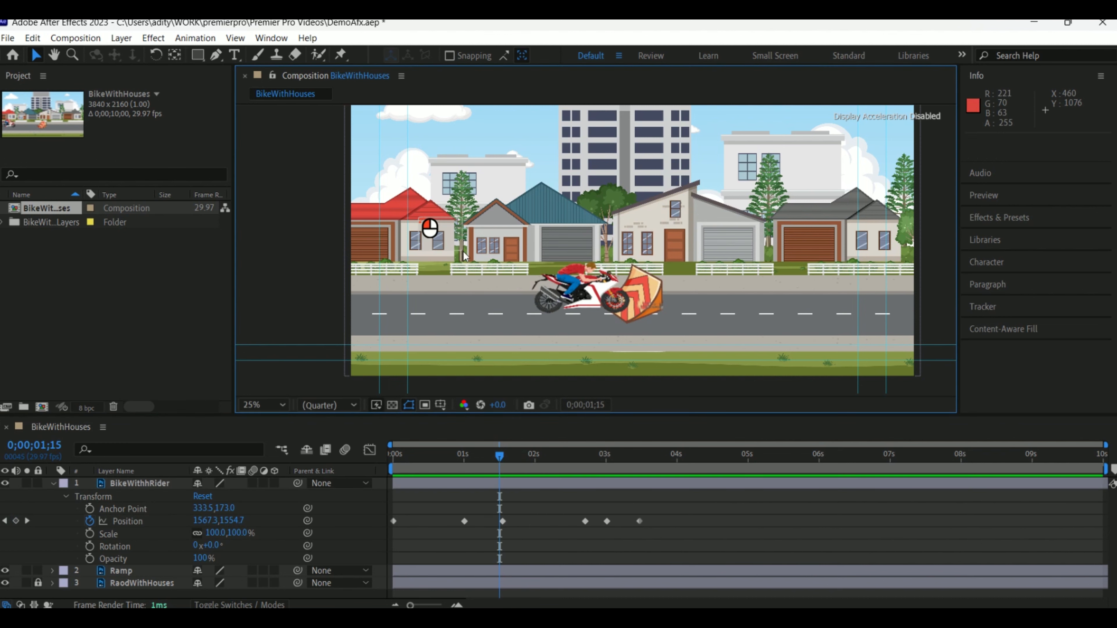
left_click_drag(388, 505, 749, 537)
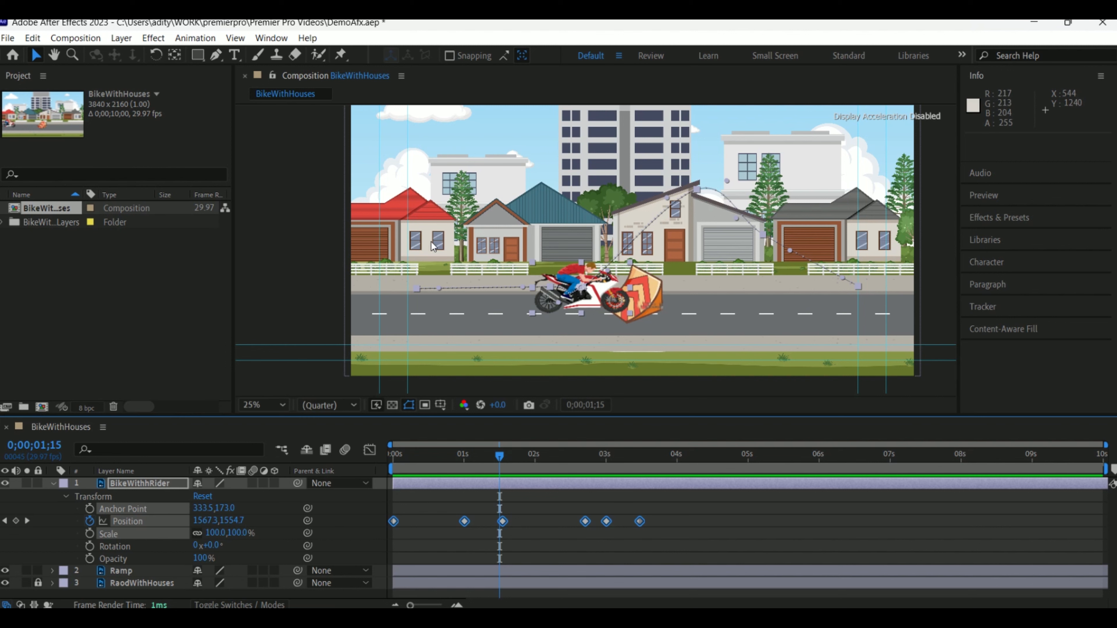
left_click_drag(144, 522, 147, 424)
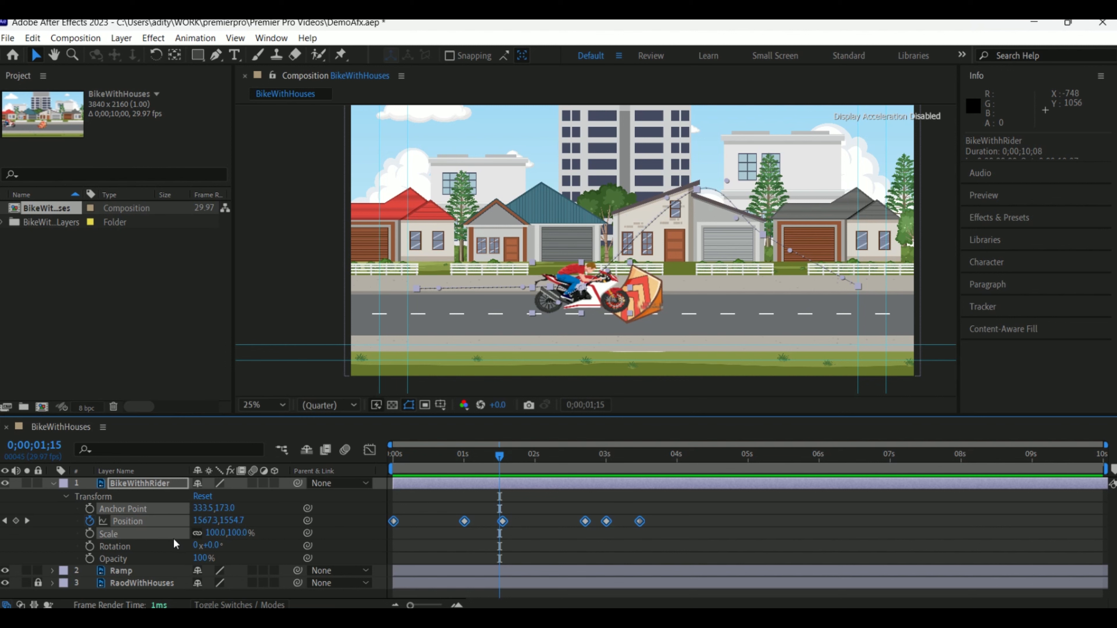
left_click(493, 457)
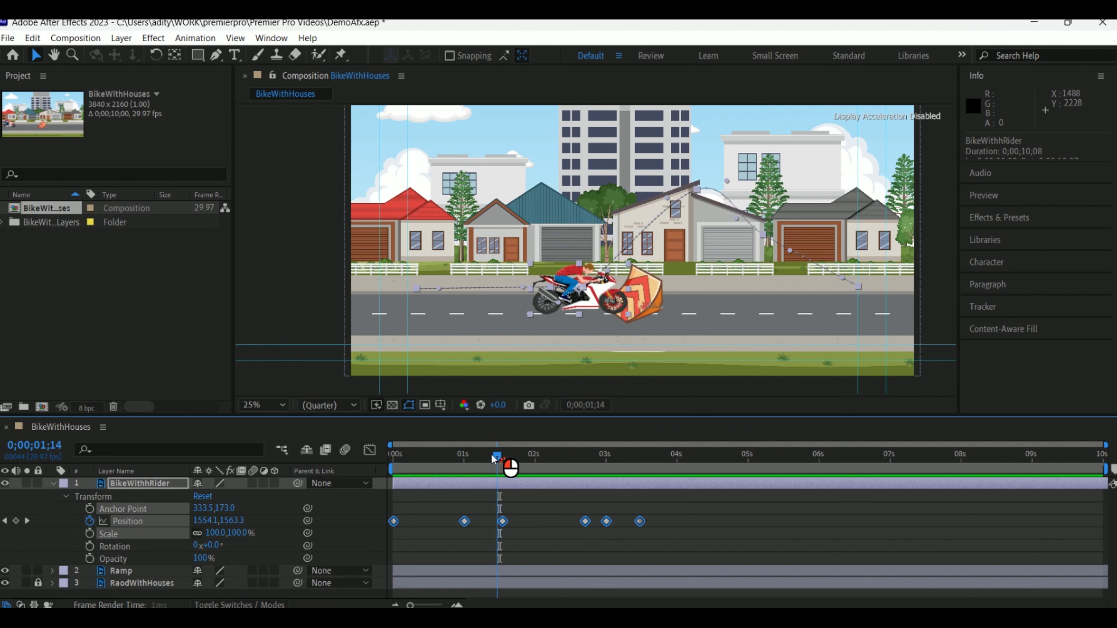
left_click_drag(493, 458, 478, 505)
left_click(653, 271)
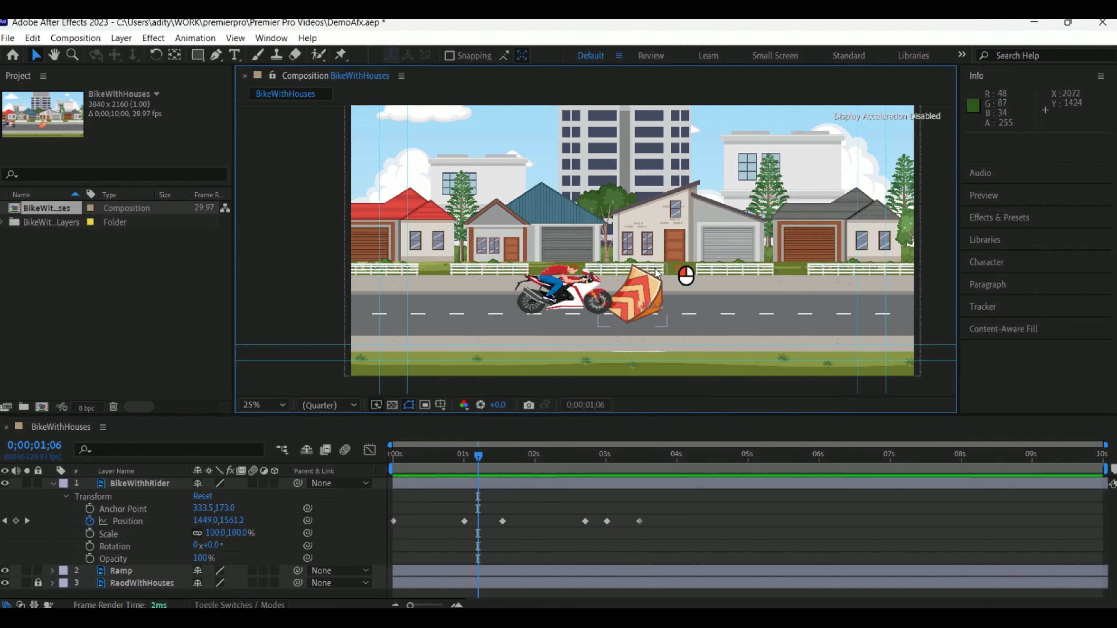
left_click(686, 276)
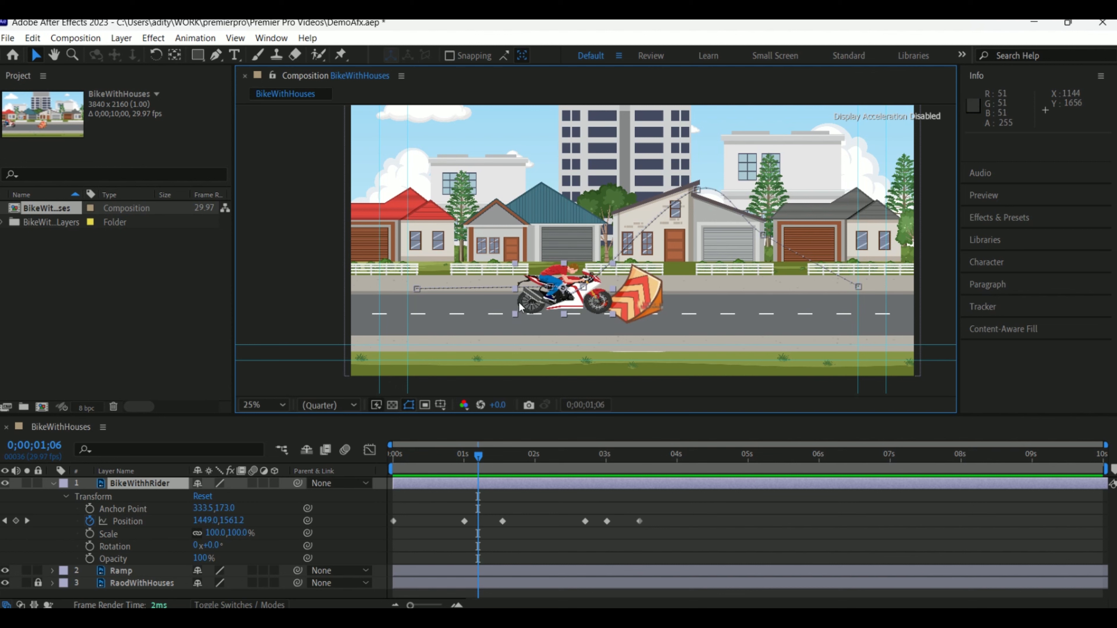
left_click_drag(479, 455, 387, 491)
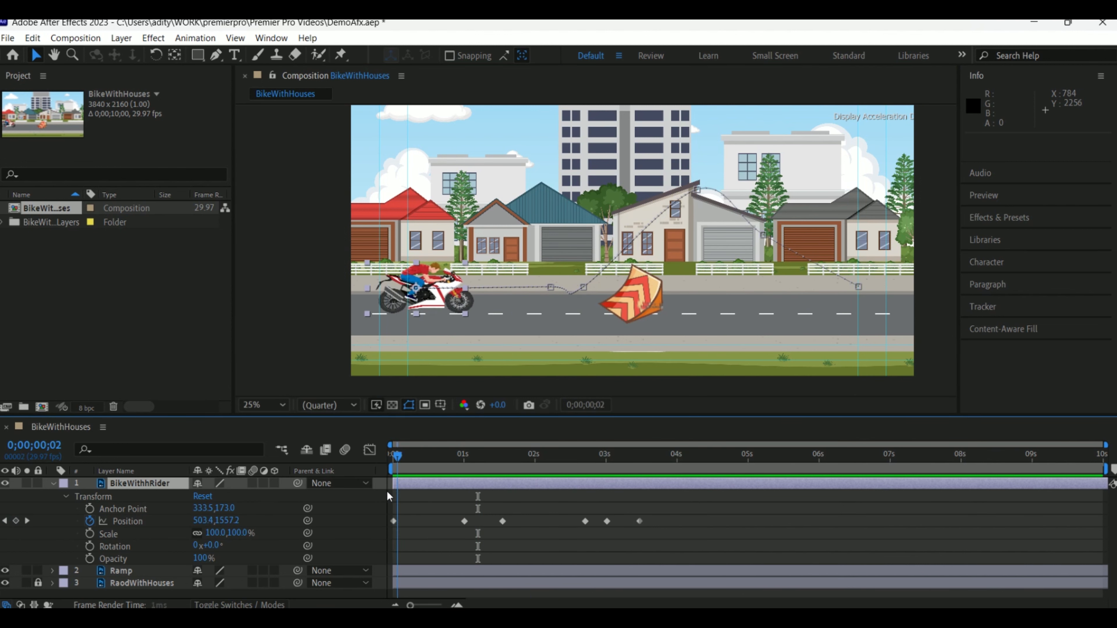
Select all of the motorbike's Position keyframes, set the layer's auto-orientation to Orient Along Path, and preview the ride from 0;00;00;00
left_click_drag(679, 510, 381, 550)
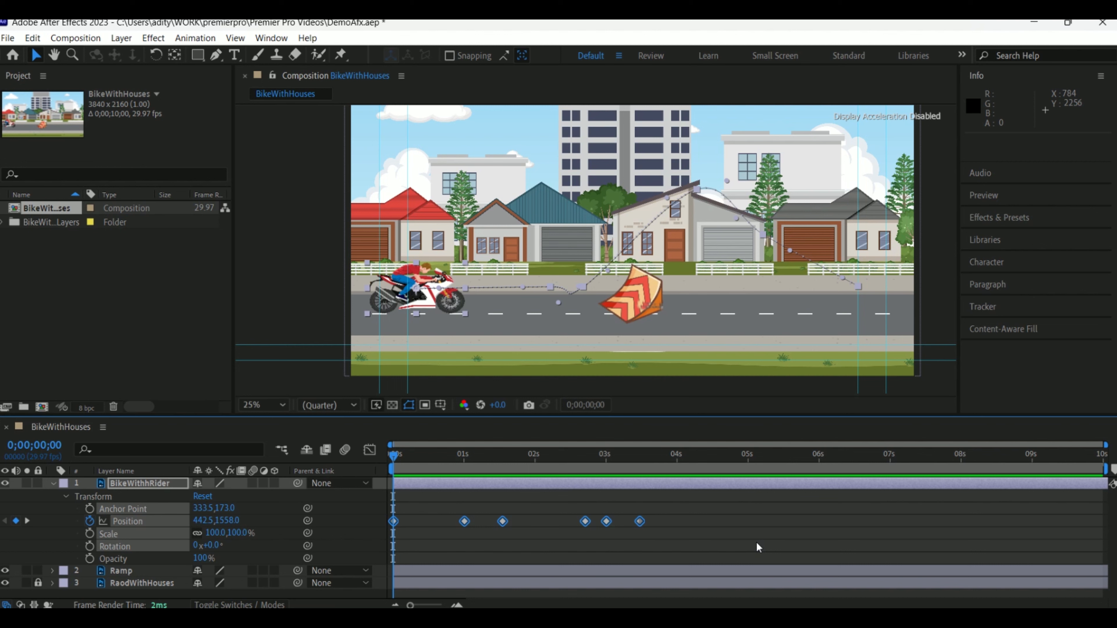
left_click(128, 39)
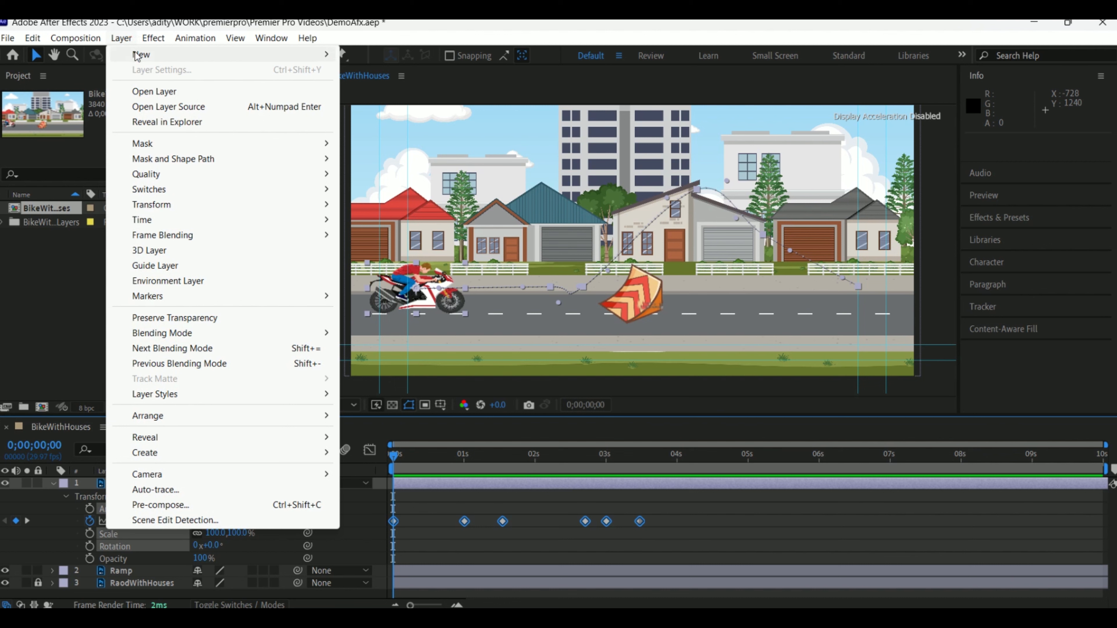
mouse_move(138, 57)
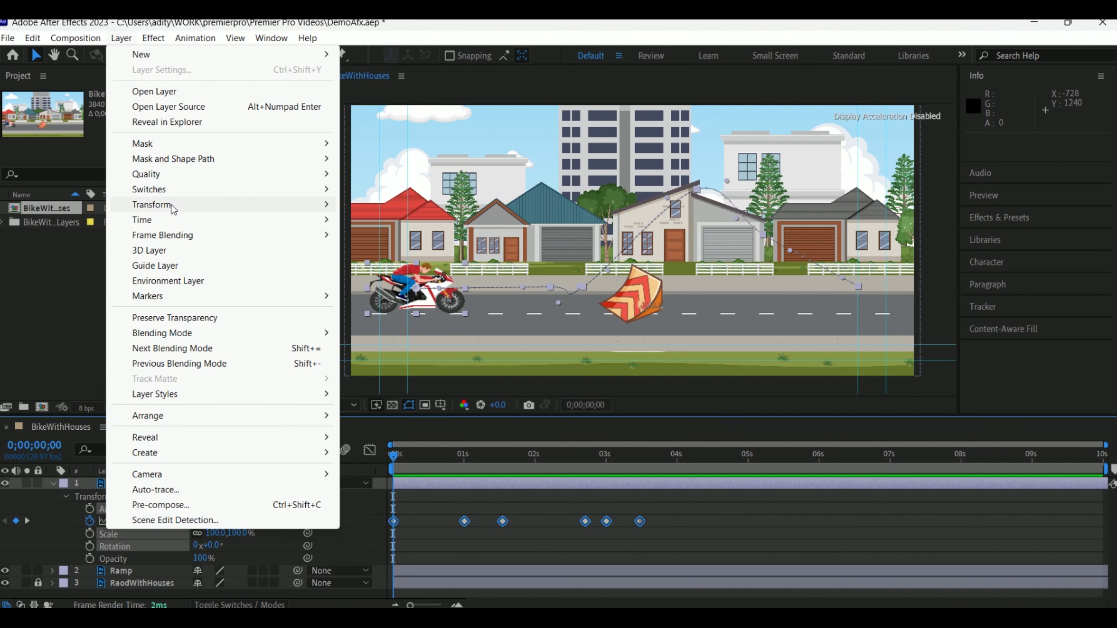
mouse_move(174, 206)
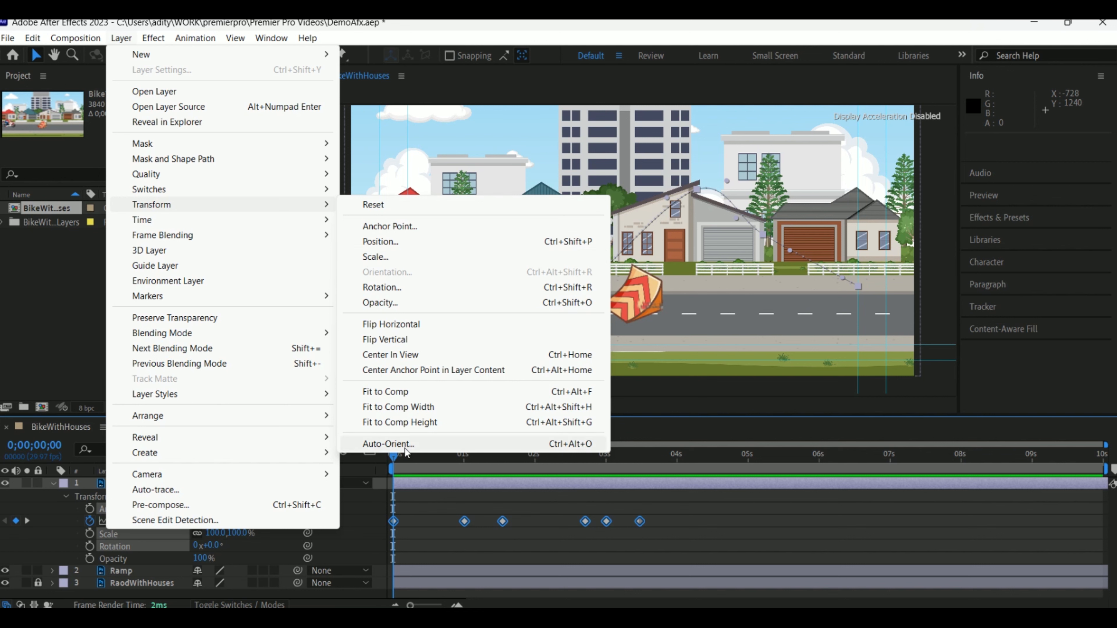
left_click(422, 446)
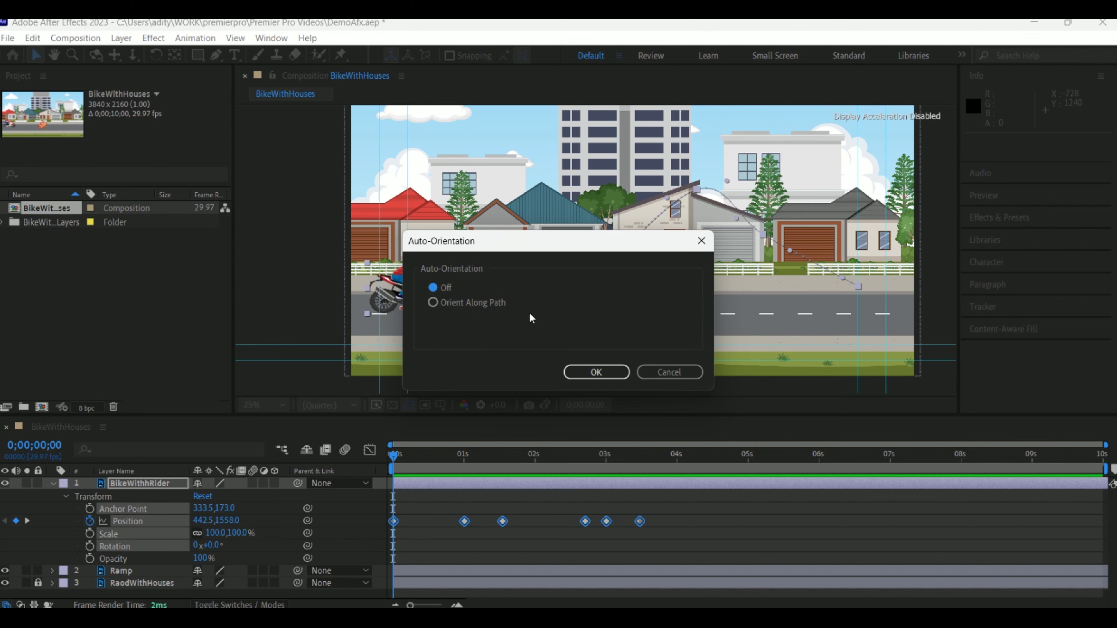
left_click(433, 302)
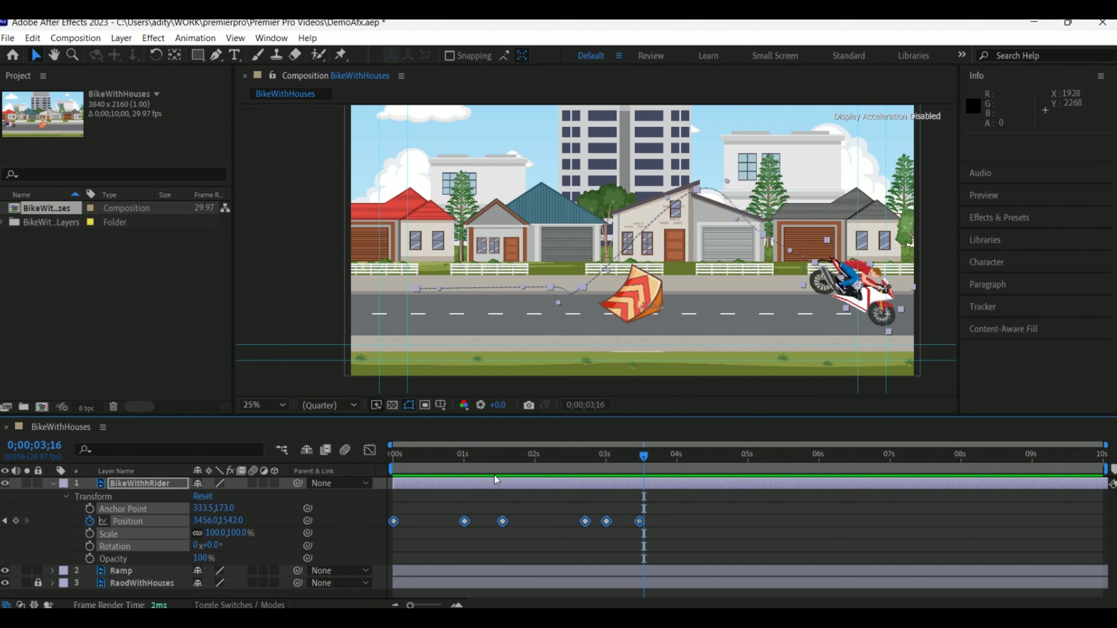
key("space")
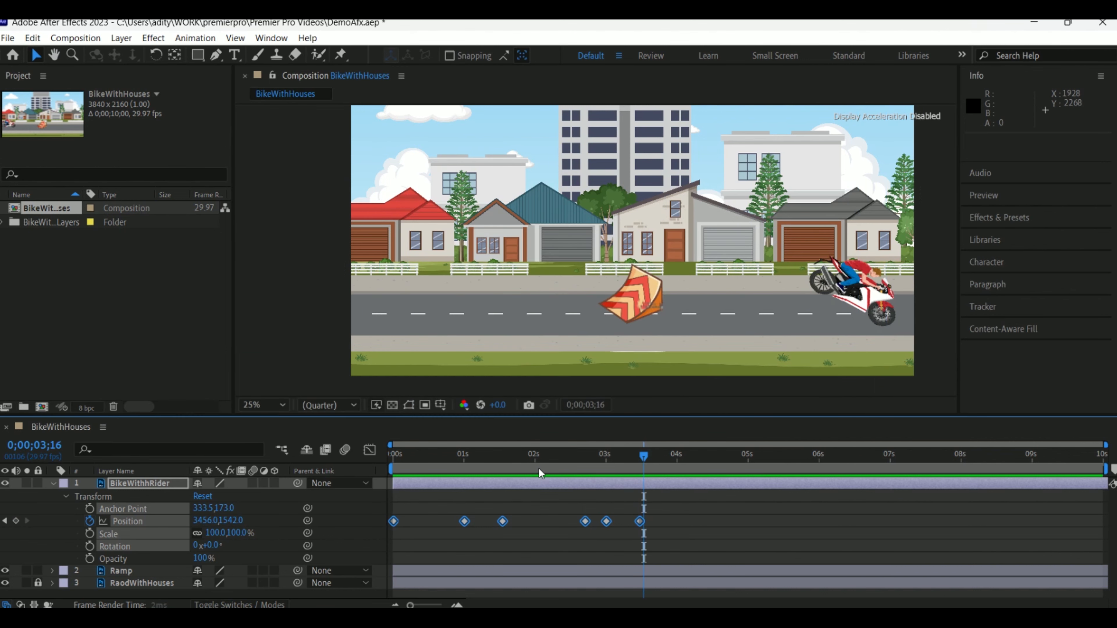
key("space")
left_click_drag(634, 454, 382, 462)
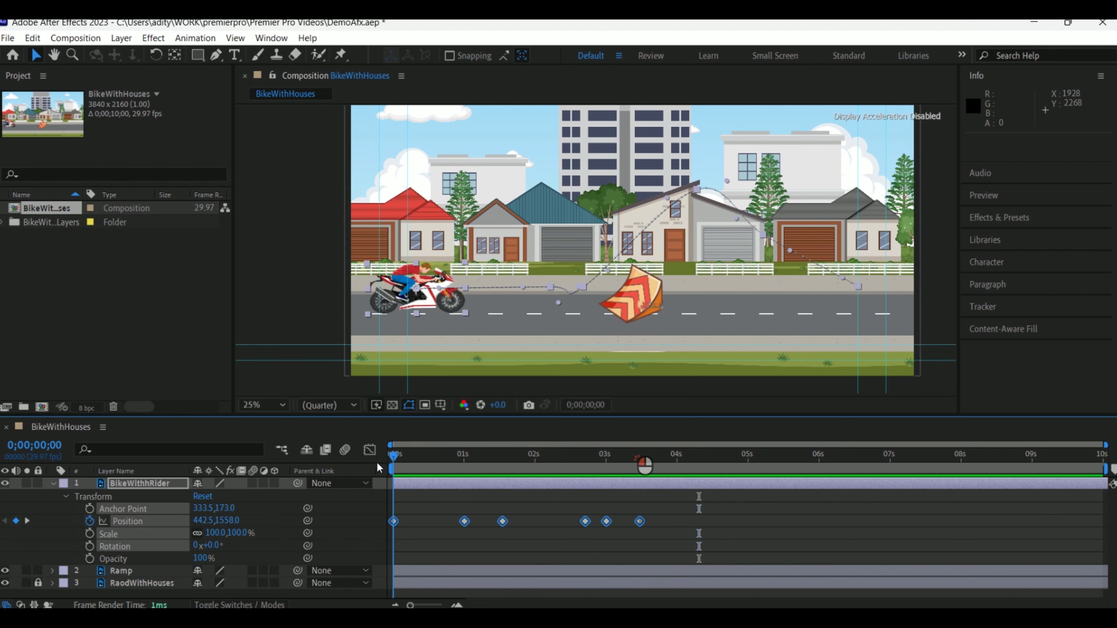
key("space")
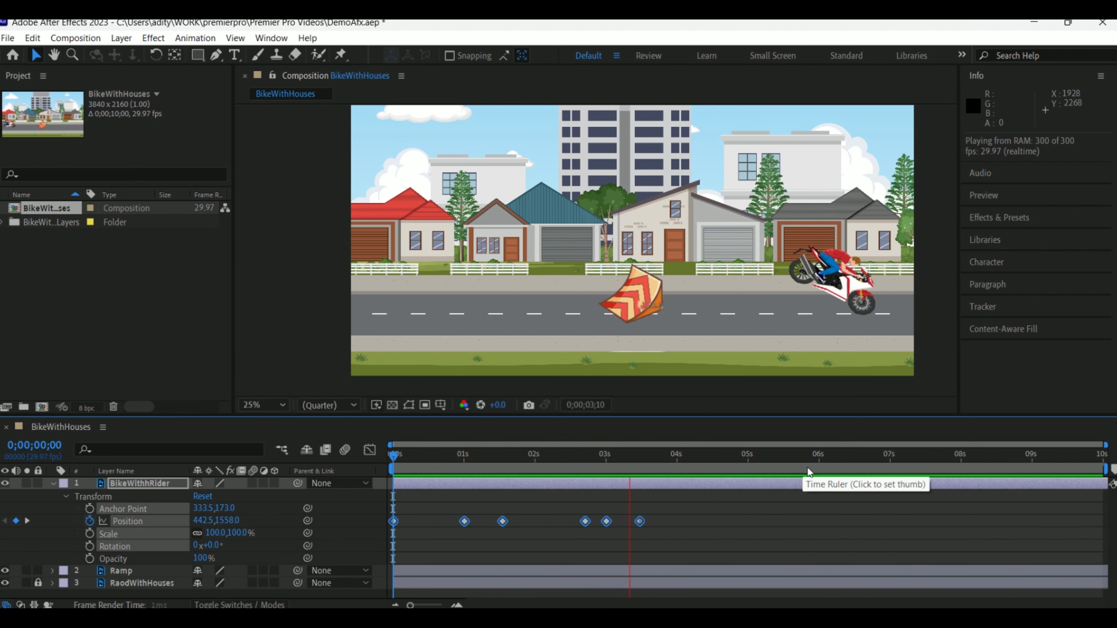
key("space")
Move the motorbike's Position keyframe at about 0;00;01;00 to 0;00;01;17, replacing the keyframe there, and preview the ride from the start
left_click_drag(647, 461, 446, 485)
left_click(452, 525)
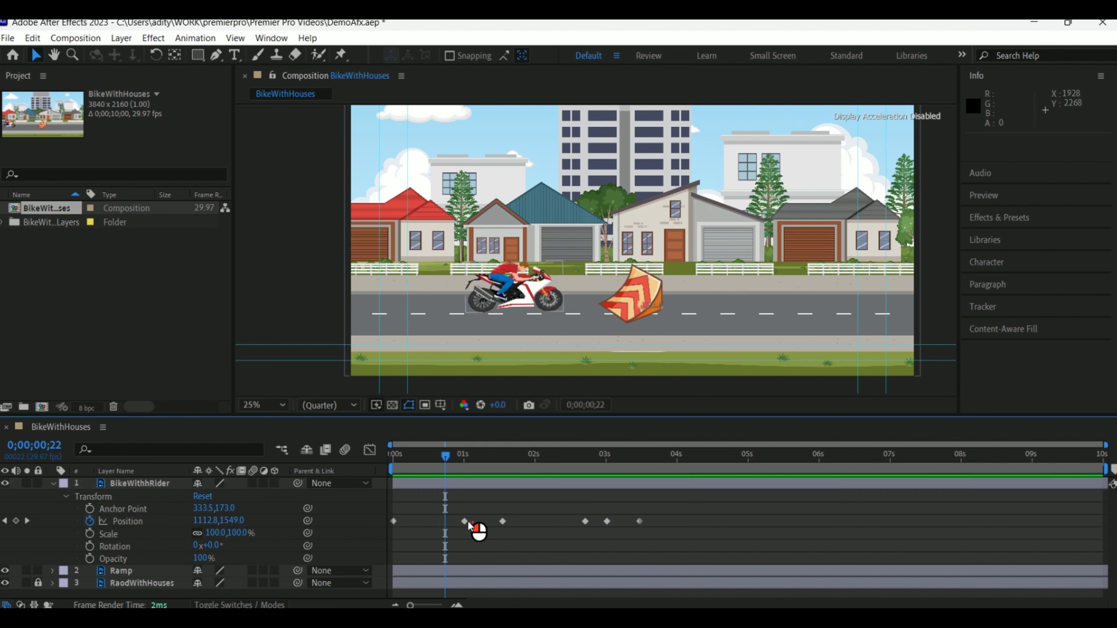
left_click(448, 491)
left_click_drag(448, 492, 504, 521)
left_click(466, 522)
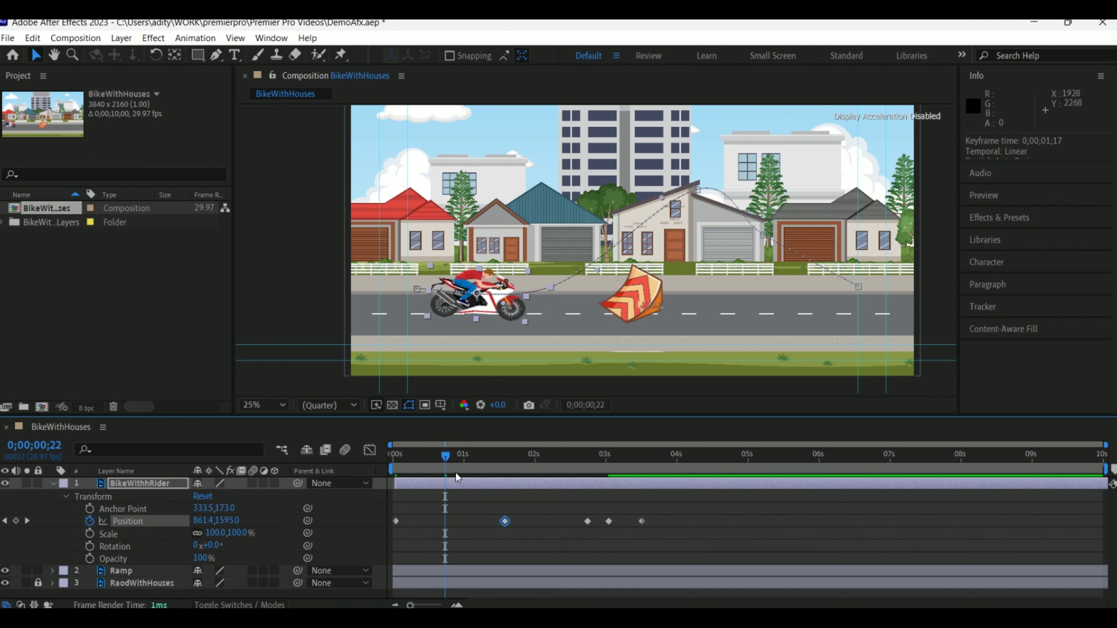
left_click(398, 452)
key("space")
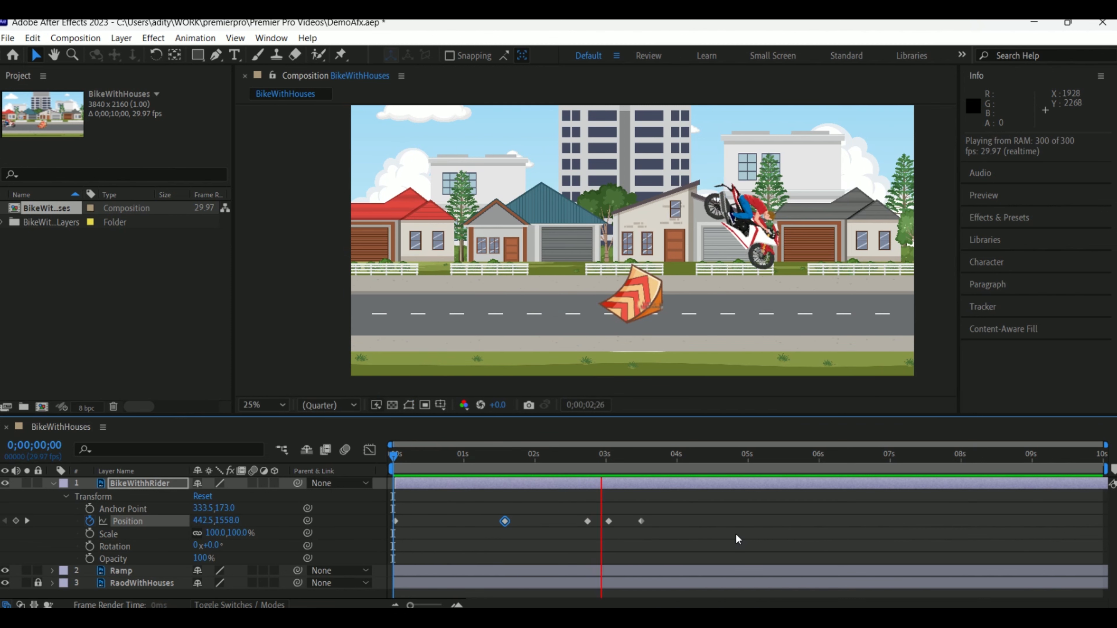
key("space")
Shift the ramp-approach Position keyframe to 0;00;01;22 and check the motorbike's approach around 0;00;00;17
left_click_drag(658, 458, 470, 461)
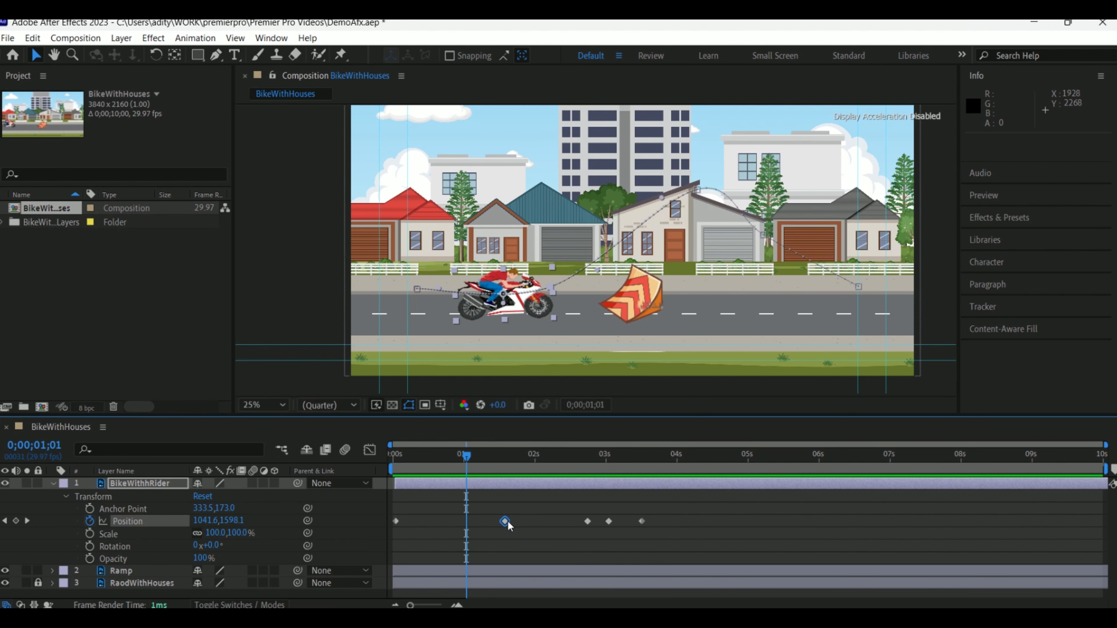
left_click_drag(506, 523, 557, 522)
left_click(518, 468)
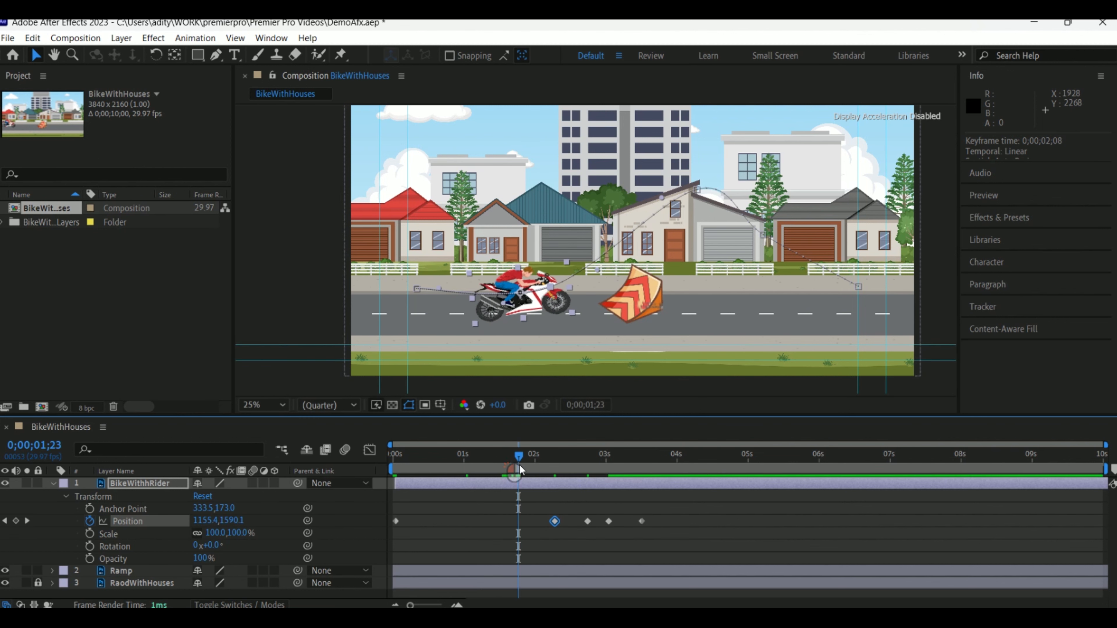
left_click(571, 529)
left_click(554, 522)
left_click_drag(555, 523, 526, 522)
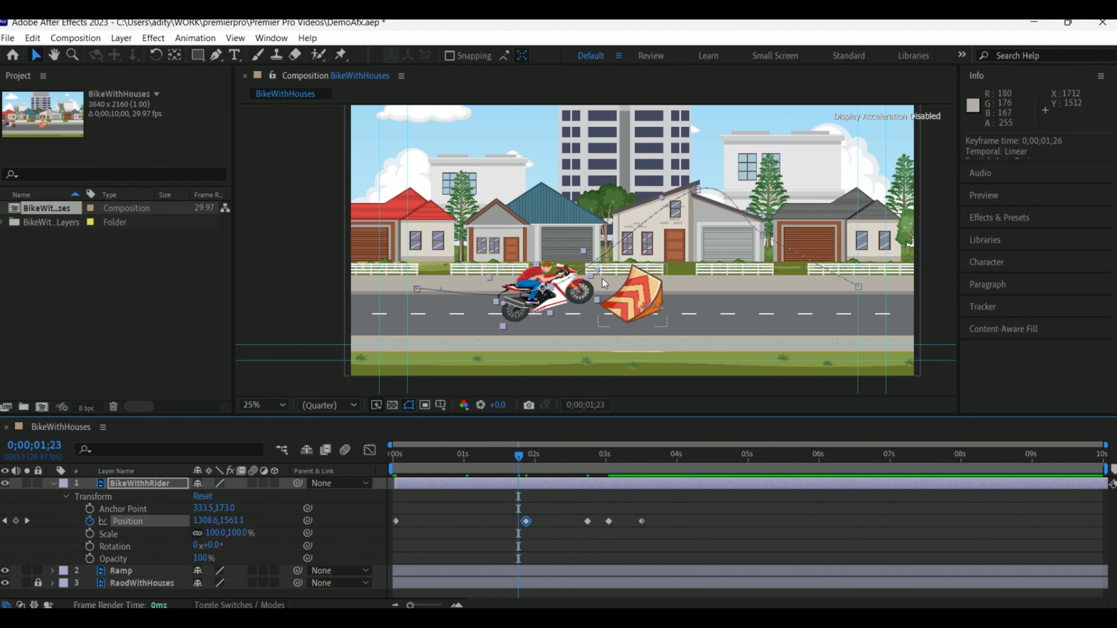
left_click(521, 526)
left_click_drag(526, 522, 514, 524)
left_click_drag(527, 455, 433, 456)
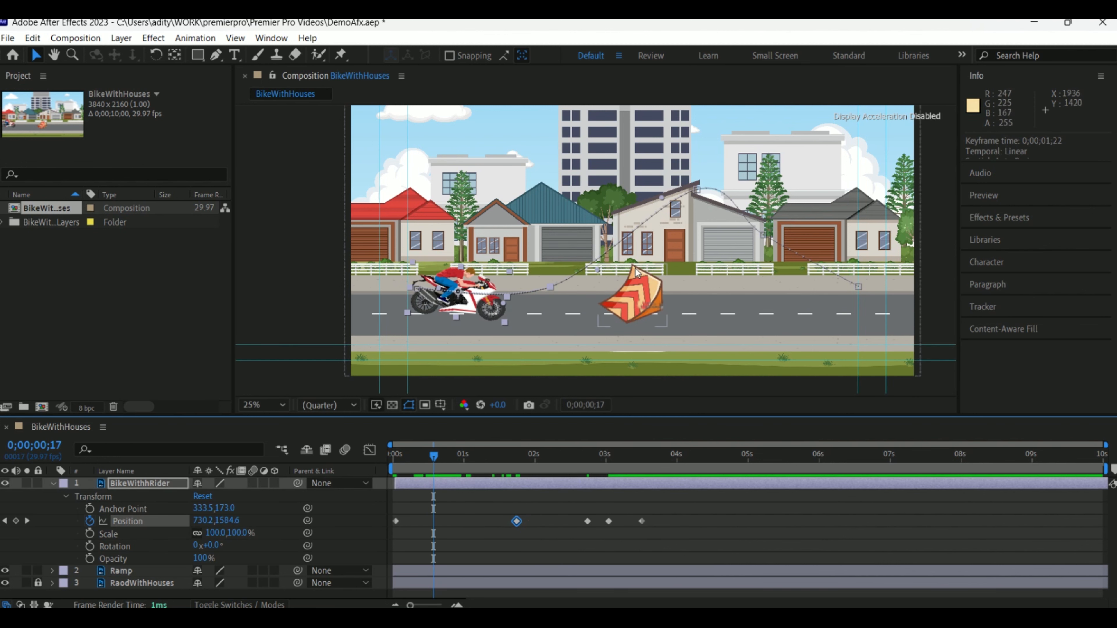
Move the 0;00;01;22 keyframe's motion path point onto the ramp's base and adjust its curve handles to shape the takeoff
left_click(550, 287)
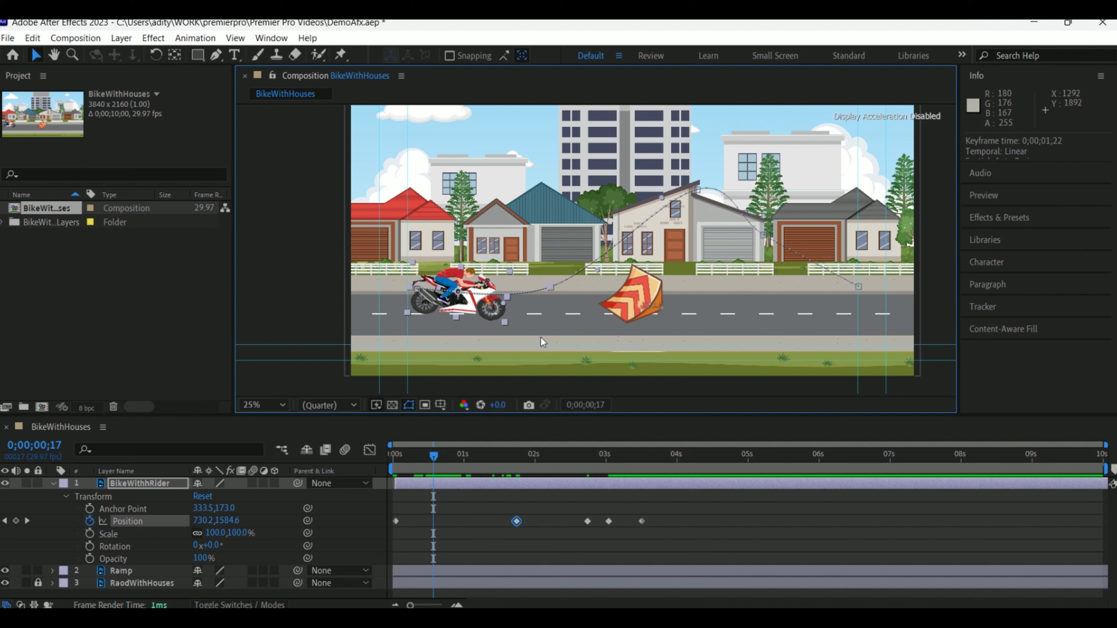
right_click(552, 289)
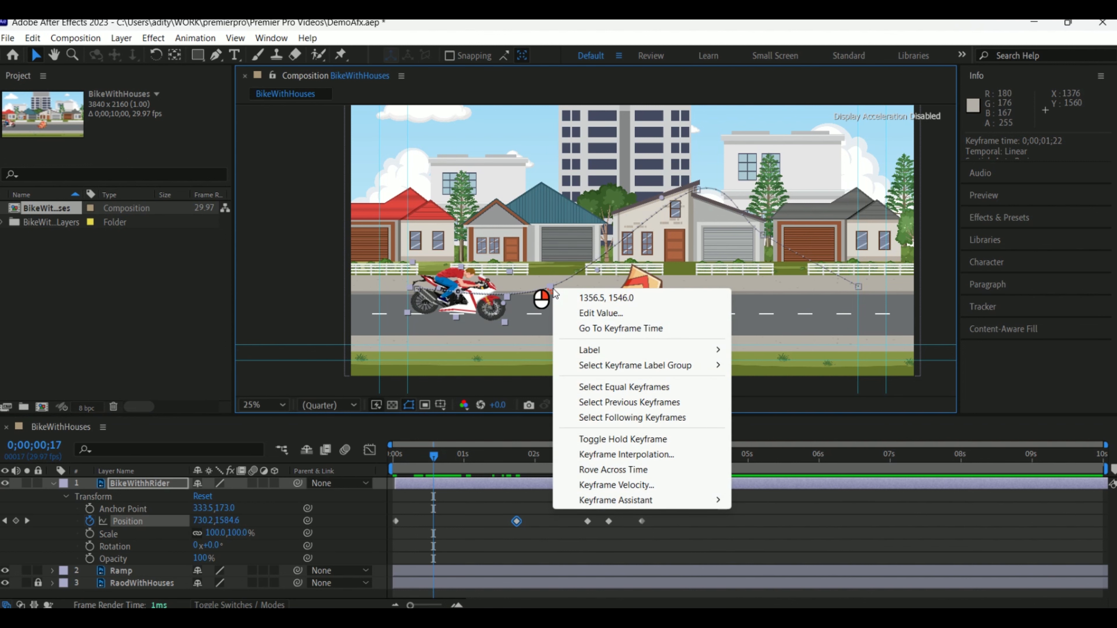
left_click(556, 286)
left_click_drag(555, 286, 606, 304)
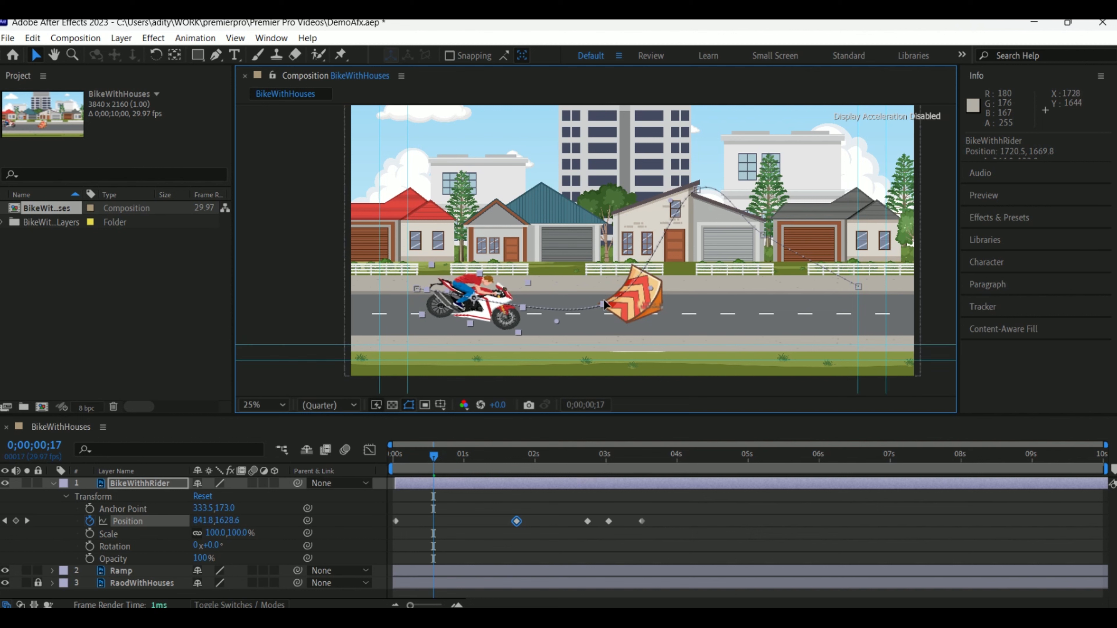
mouse_move(606, 303)
left_mouse_down()
mouse_move(635, 308)
mouse_move(614, 310)
left_mouse_up()
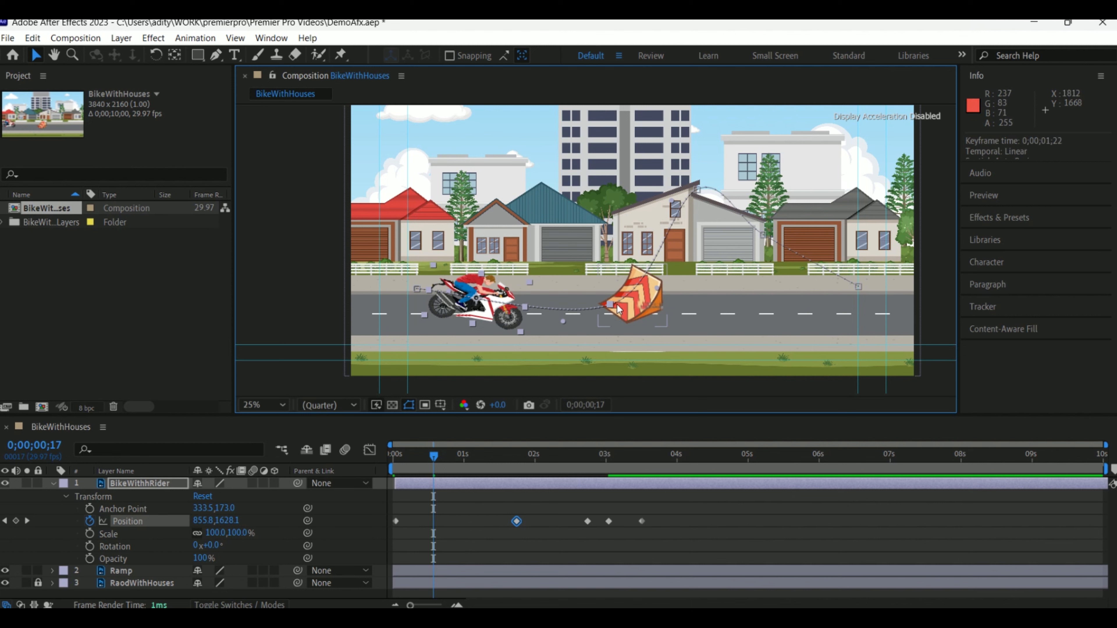
mouse_move(565, 324)
left_mouse_down()
mouse_move(577, 339)
mouse_move(561, 308)
mouse_move(573, 315)
left_mouse_up()
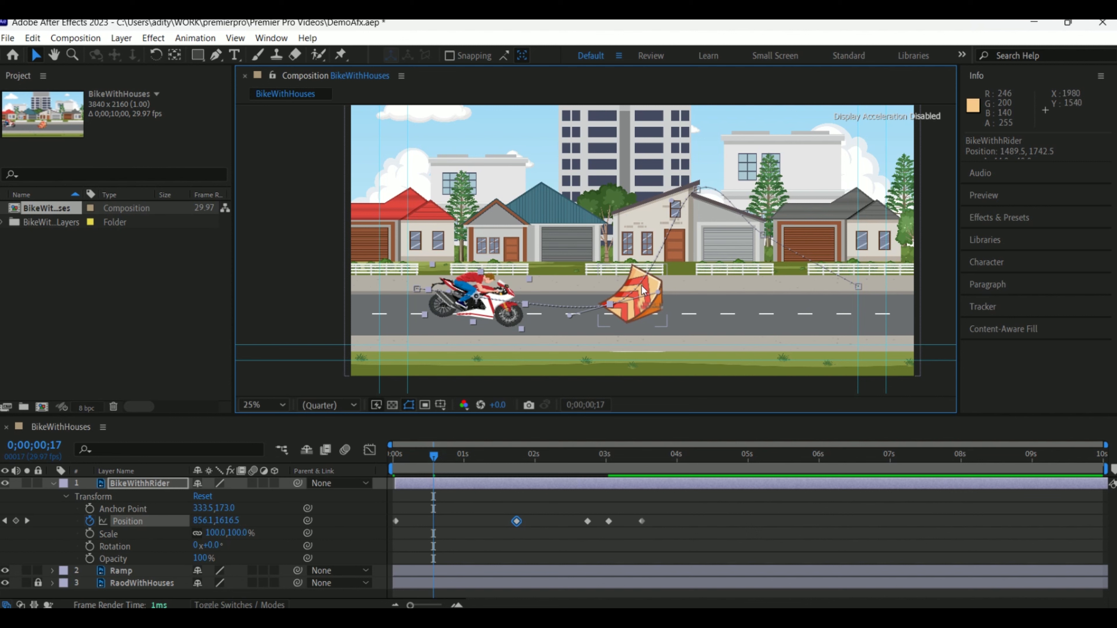
mouse_move(658, 292)
left_mouse_down()
mouse_move(542, 225)
mouse_move(650, 282)
left_mouse_up()
Reshape the jump arc with the mid-air keyframe's handle, level the handle of the landing keyframe at 0;00;03;15, and preview the ride
left_click_drag(698, 189, 722, 148)
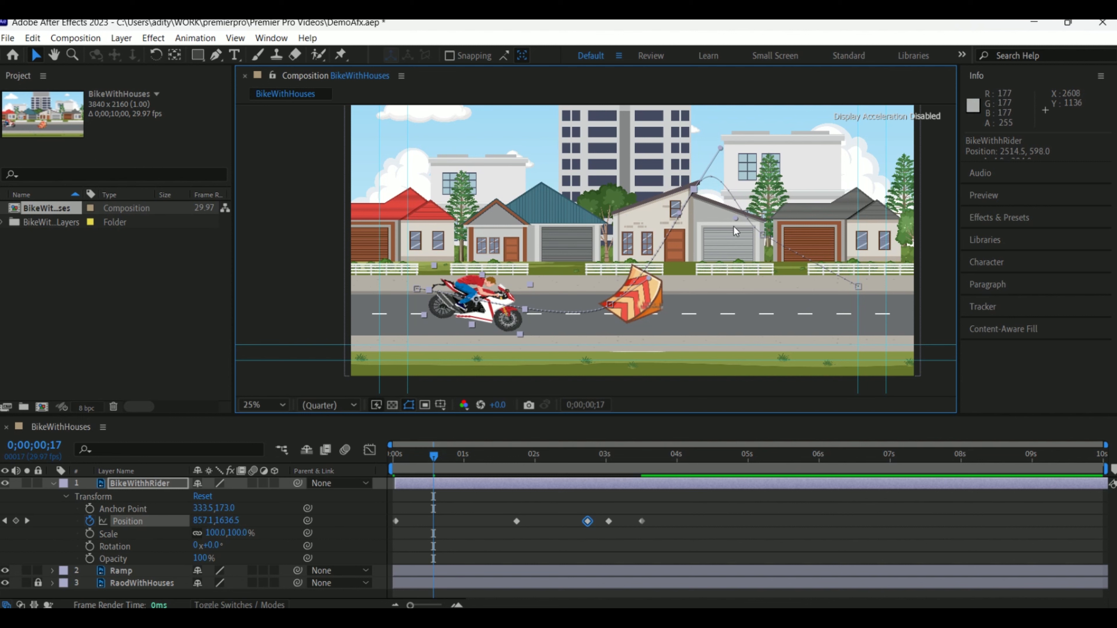
left_click(737, 217)
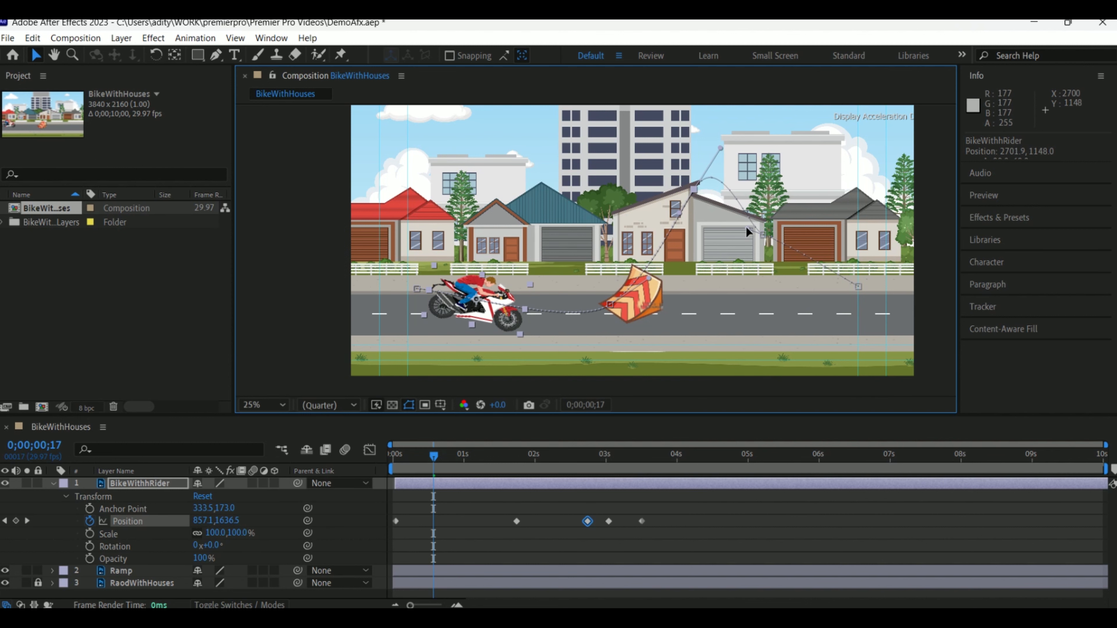
left_click(861, 289)
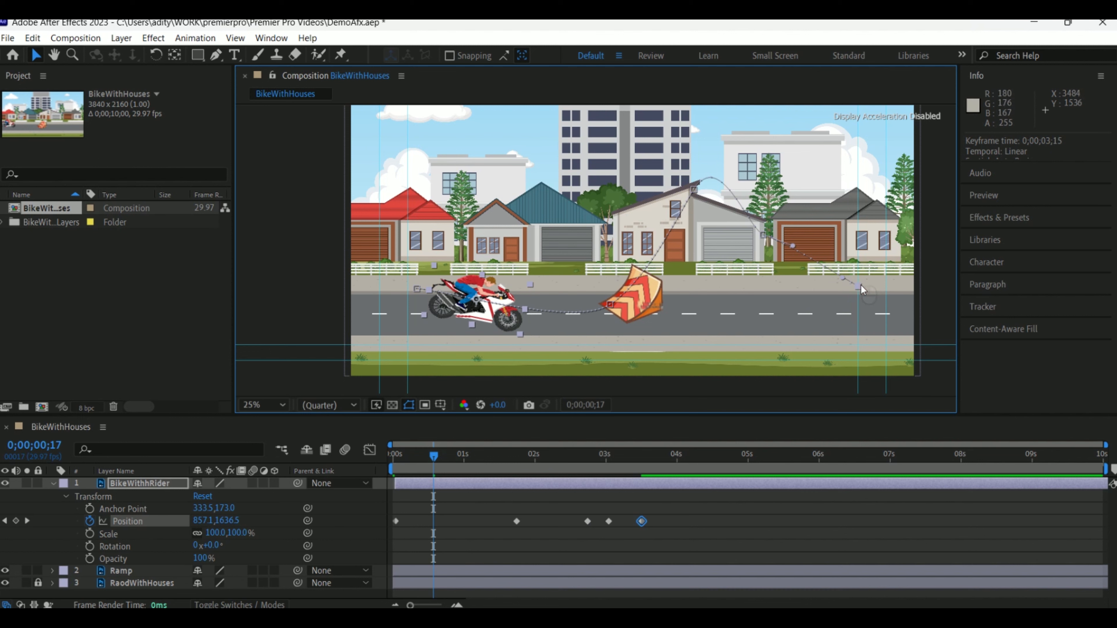
left_click_drag(843, 279, 777, 285)
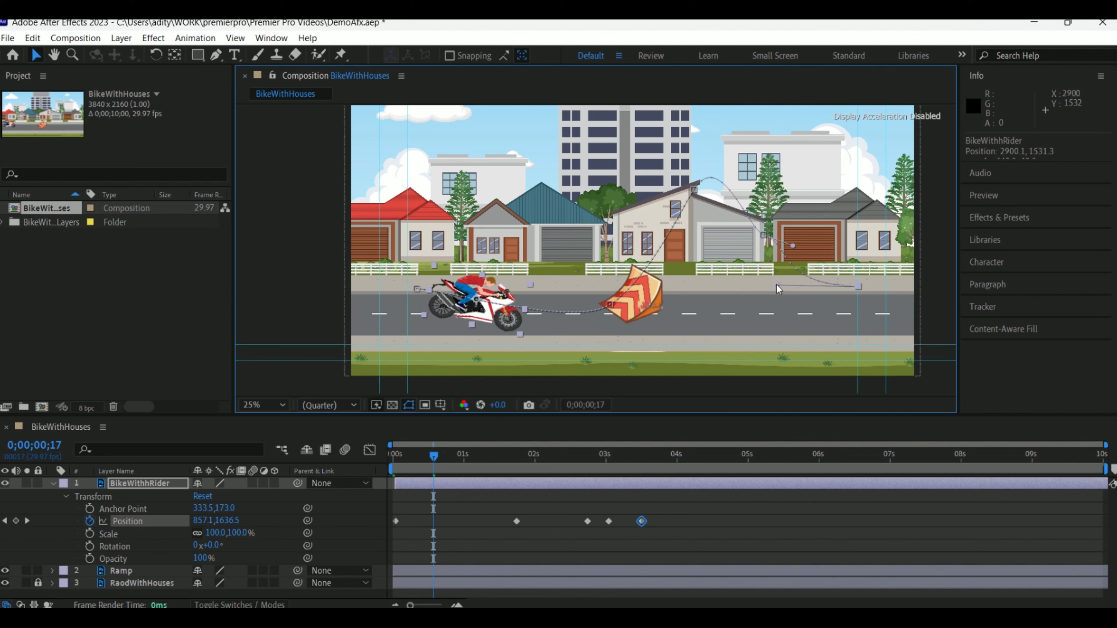
left_click_drag(489, 459, 398, 458)
key("space")
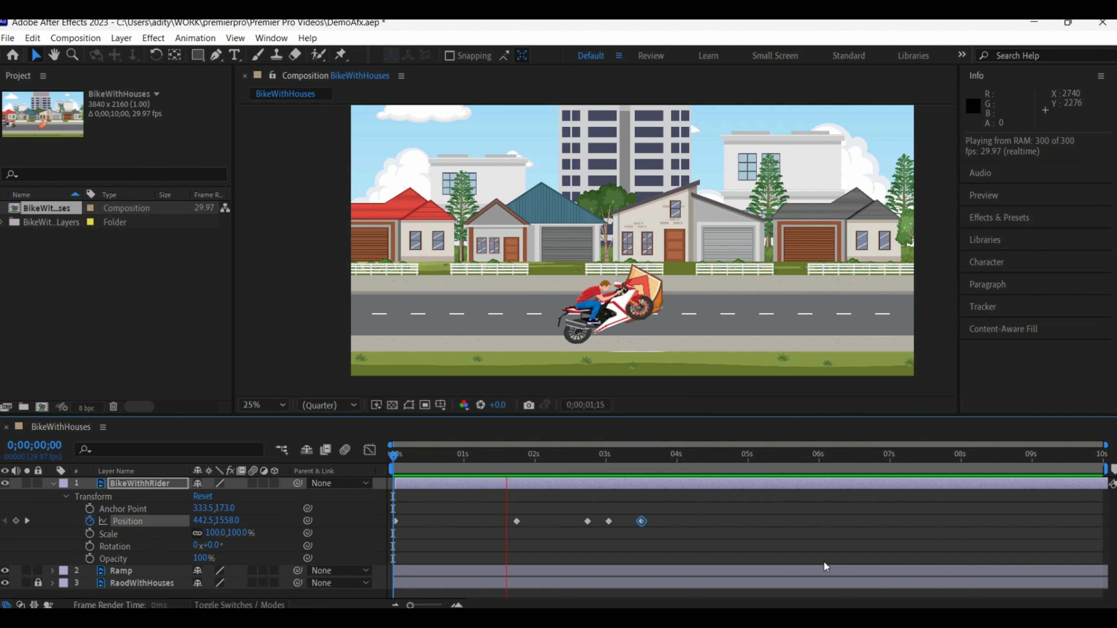
key("space")
Lower the motion path point of the keyframe at about 0;00;03;00 toward the road, to about 2982, 1469
left_click_drag(623, 456, 582, 457)
left_click(608, 521)
left_click(765, 240)
left_click_drag(765, 240, 789, 275)
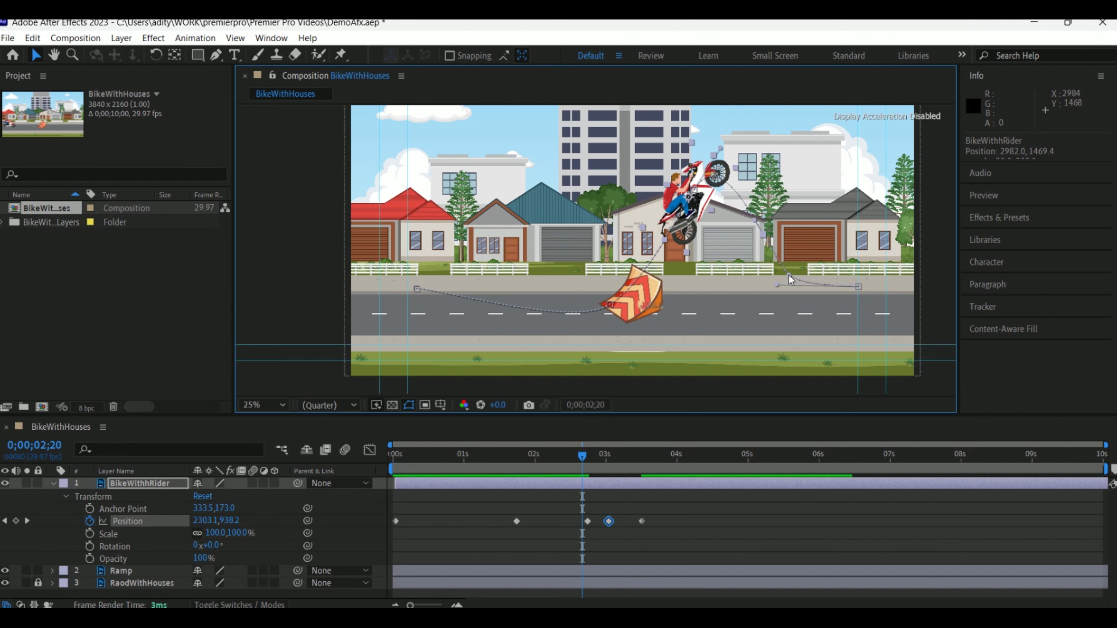
Lower the landing point of the motion path onto the road at the 0;00;03;15 keyframe and preview the ride
left_click_drag(859, 288, 894, 307)
key("space")
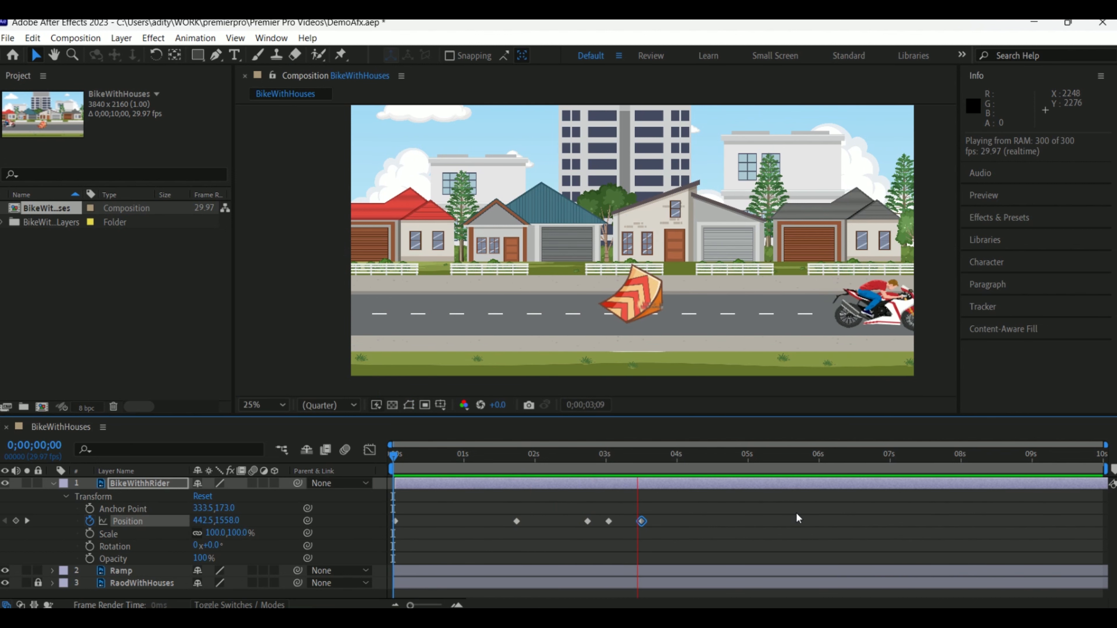
left_click(654, 467)
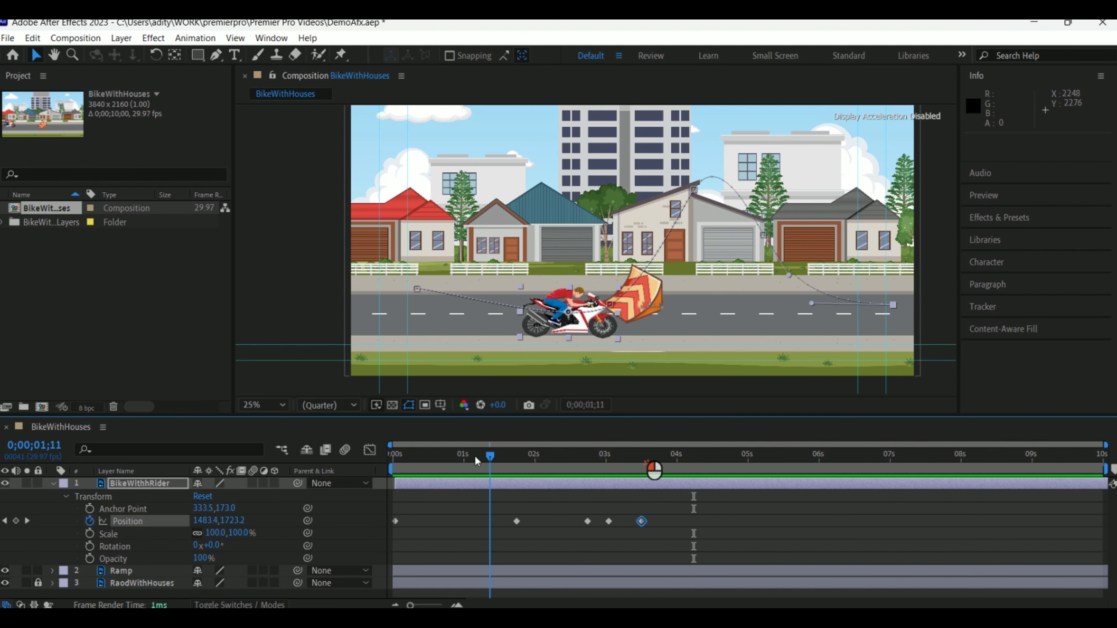
key("space")
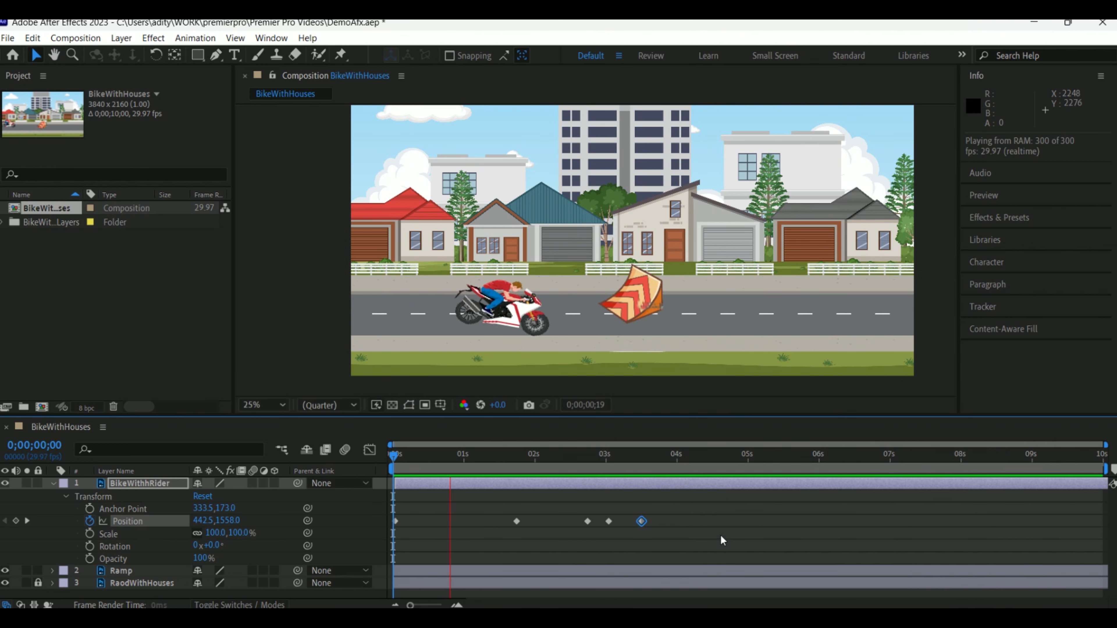
Raise the motion path at the 0;00;01;22 keyframe near the ramp and move the path's starting point out of frame, to about -313, 1658
key("Page_Up")
key("Page_Up")
key("Page_Up")
key("Page_Up")
key("Page_Up")
key("Page_Up")
key("Page_Up")
key("Page_Up")
key("Page_Up")
key("Page_Up")
key("Page_Up")
key("Page_Up")
key("Page_Up")
key("Page_Up")
key("Page_Up")
key("Page_Up")
key("Page_Up")
key("Page_Up")
key("Page_Up")
key("Page_Up")
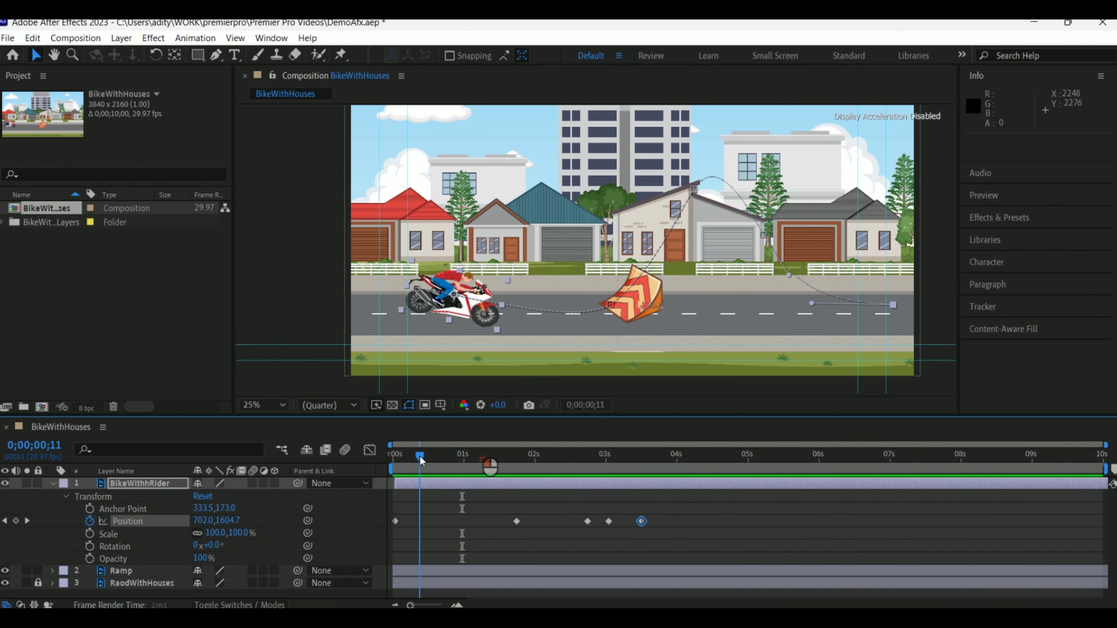
mouse_move(393, 461)
left_mouse_down()
mouse_move(419, 460)
mouse_move(393, 460)
left_mouse_up()
left_click(438, 456)
left_click(517, 521)
left_click_drag(608, 310, 617, 271)
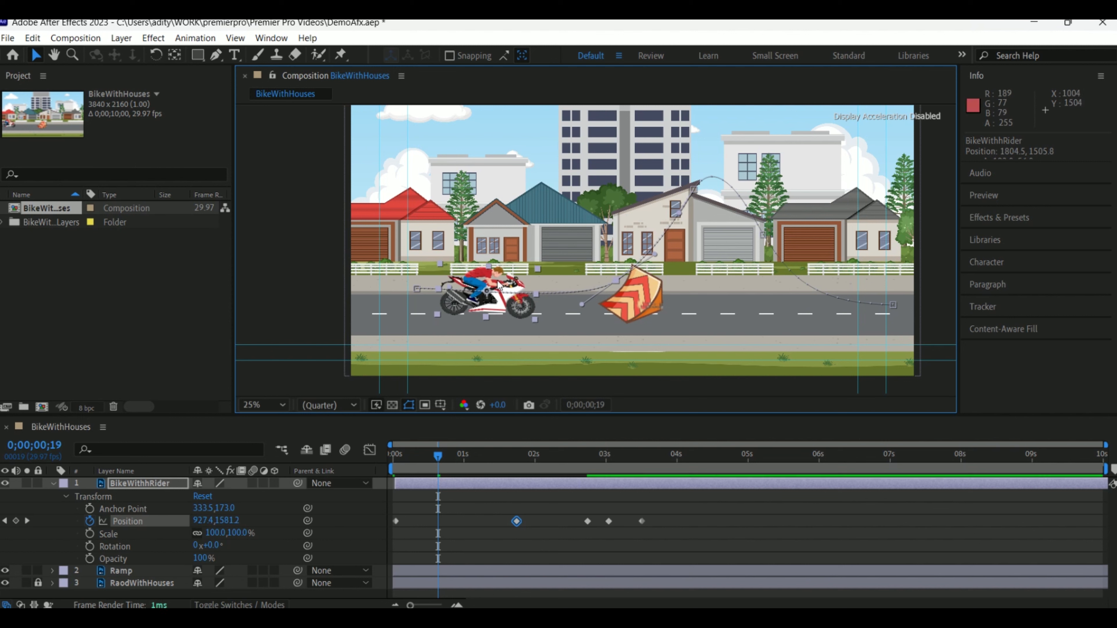
left_click_drag(417, 291, 344, 298)
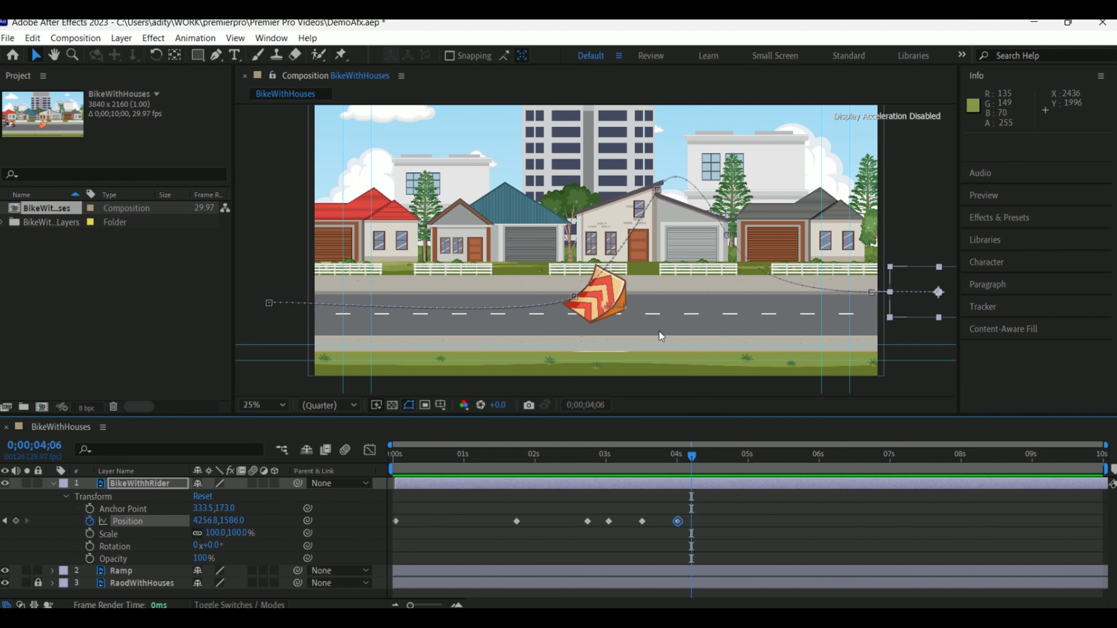
left_click_drag(731, 495, 405, 555)
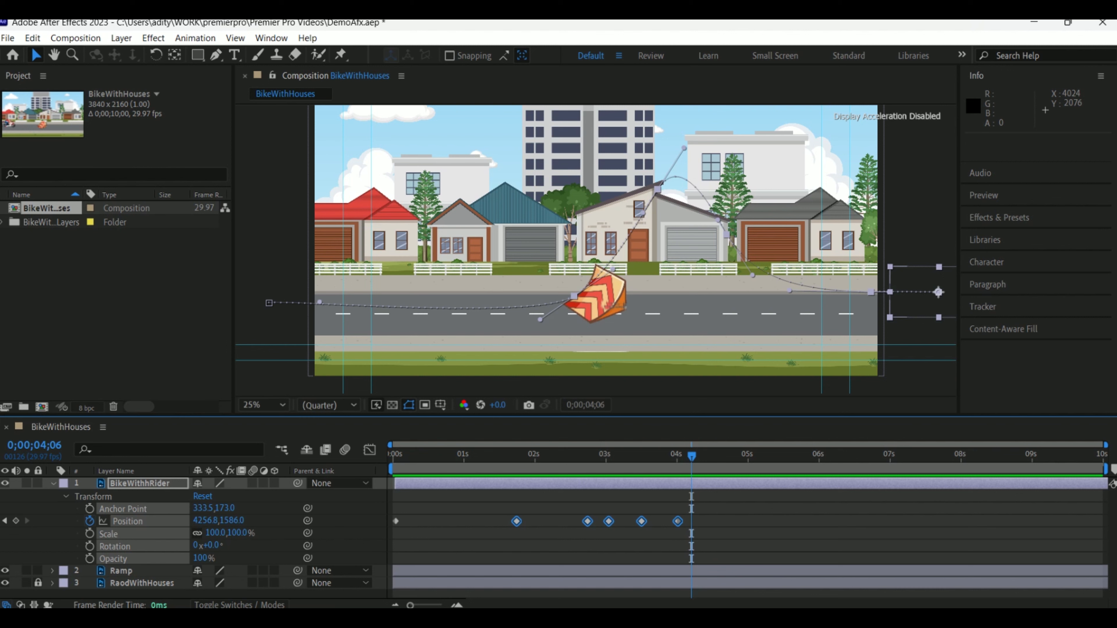
left_click(658, 189)
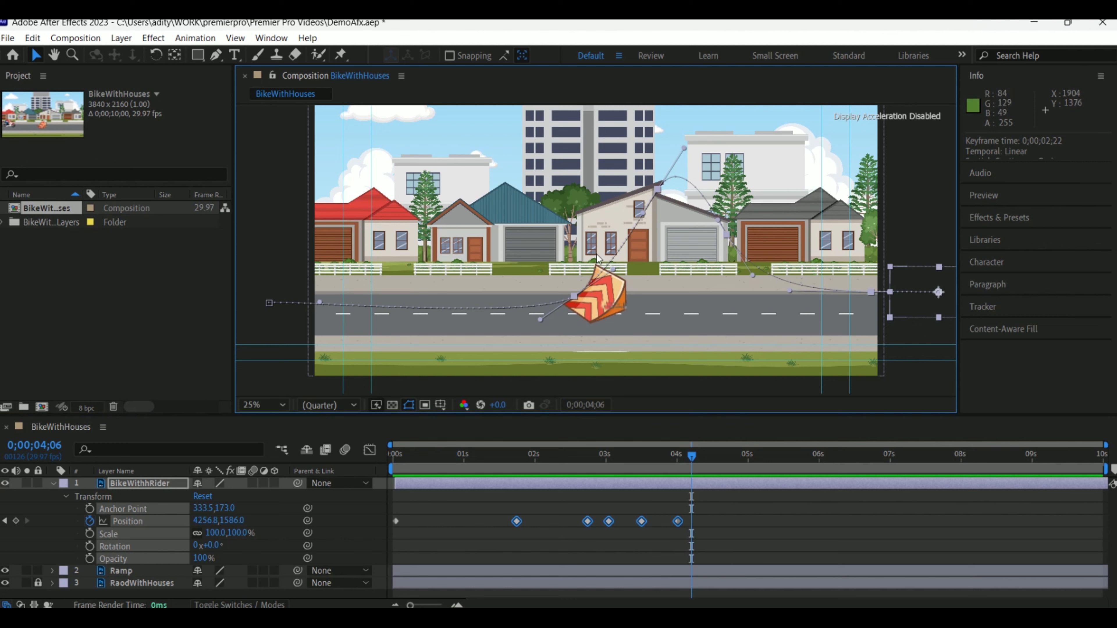
left_click(663, 205)
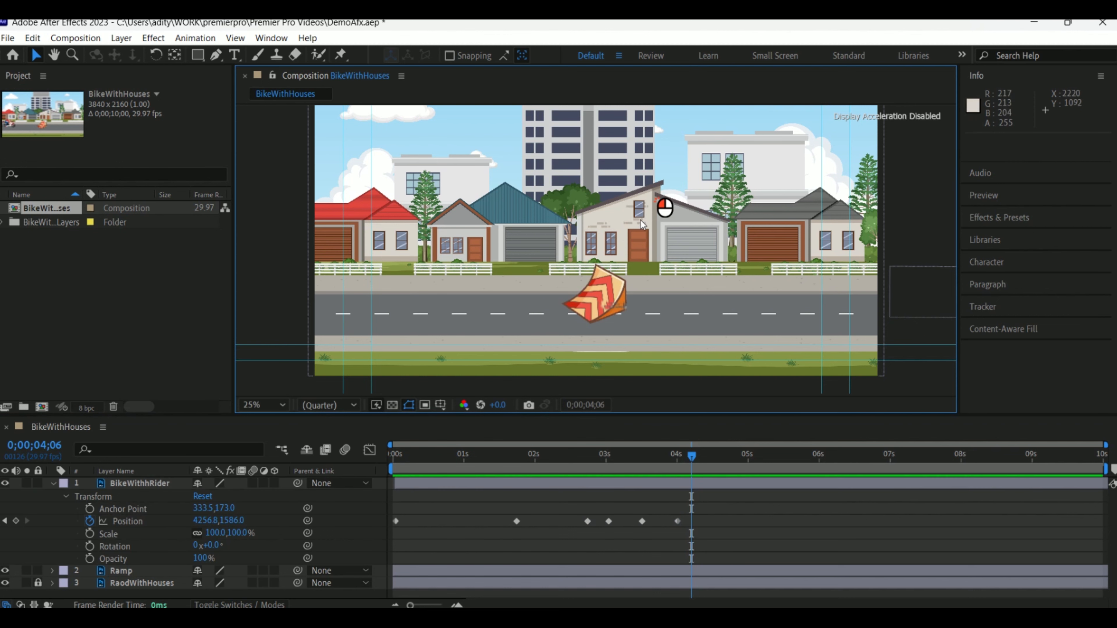
left_click(603, 296)
left_click(401, 218)
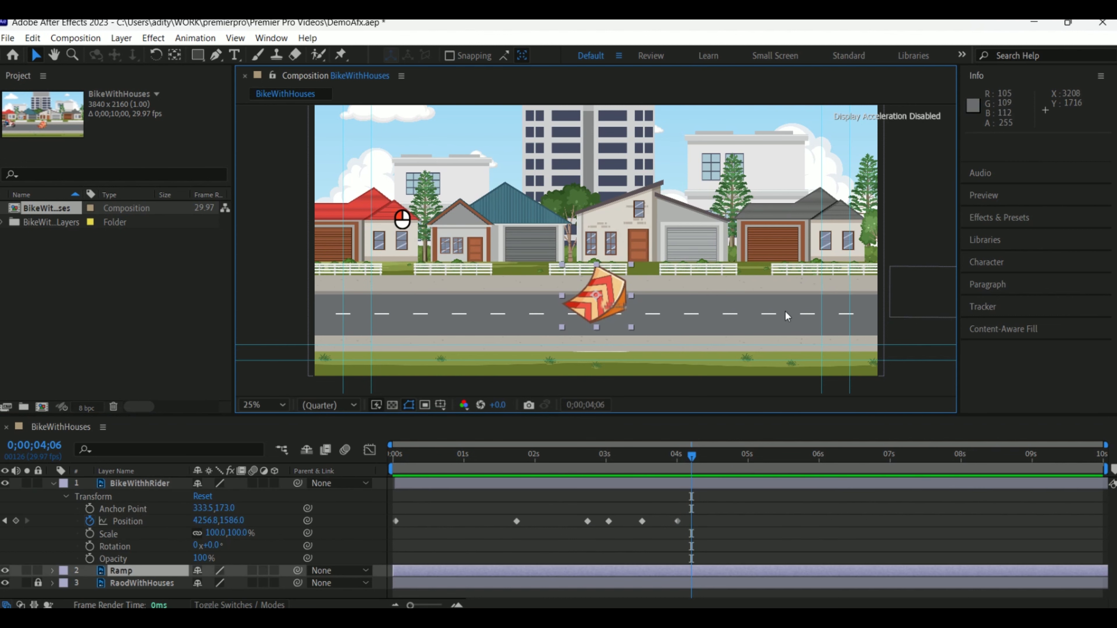
left_click(715, 311)
left_click(599, 531)
Select all six Position keyframes and convert their motion path vertices with the Pen tool to sharp corners and back to smooth curves
left_click_drag(738, 522, 394, 541)
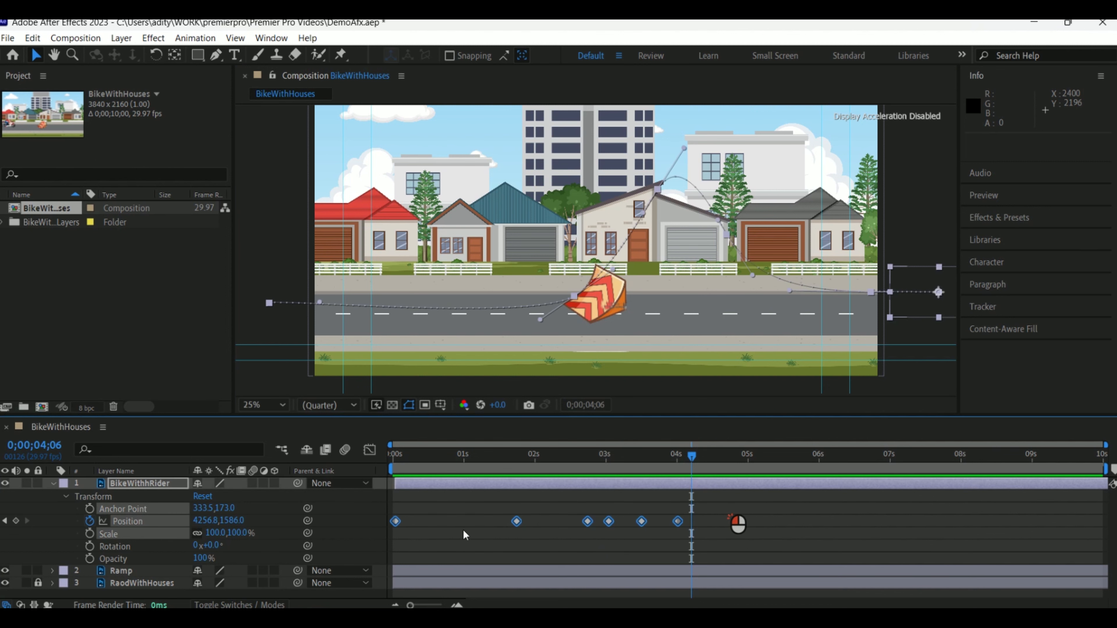
left_click(644, 215)
left_click(658, 188)
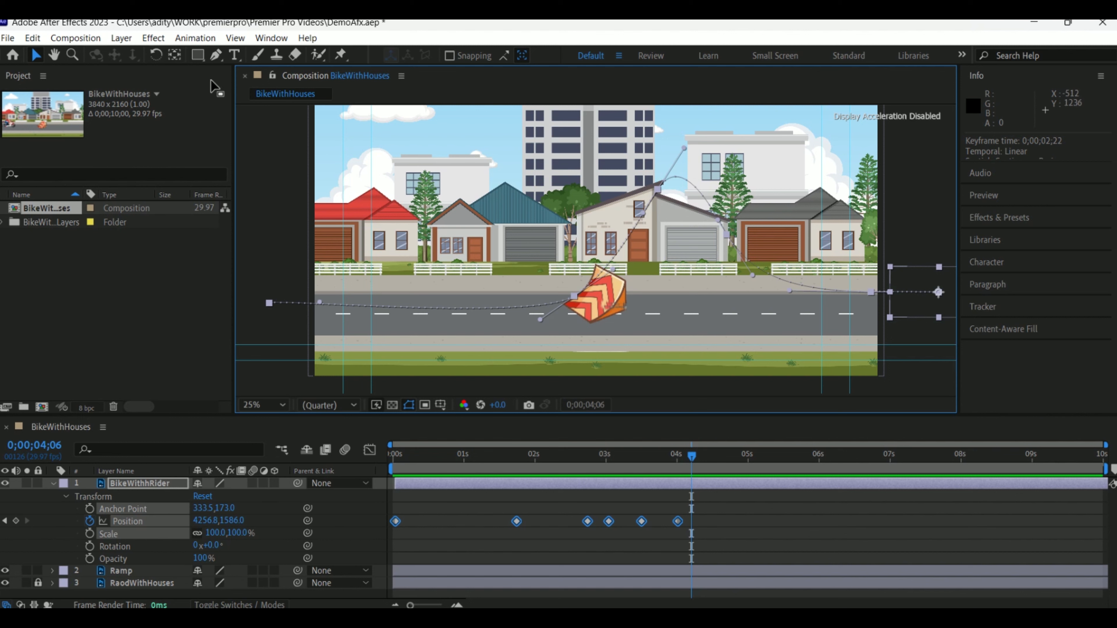
left_click(218, 58)
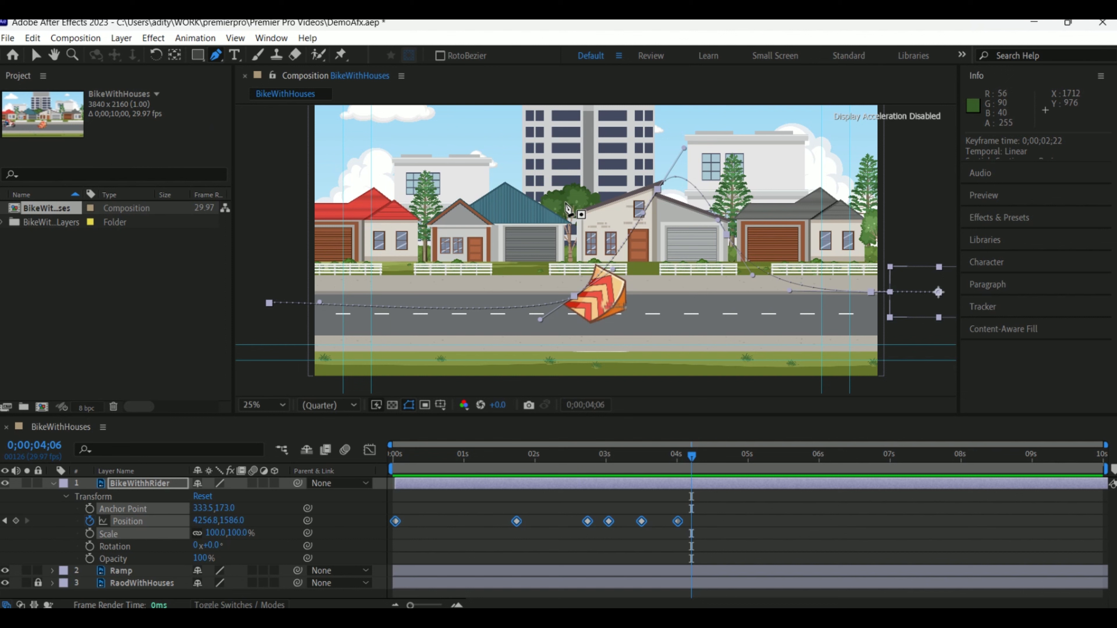
left_click(658, 190)
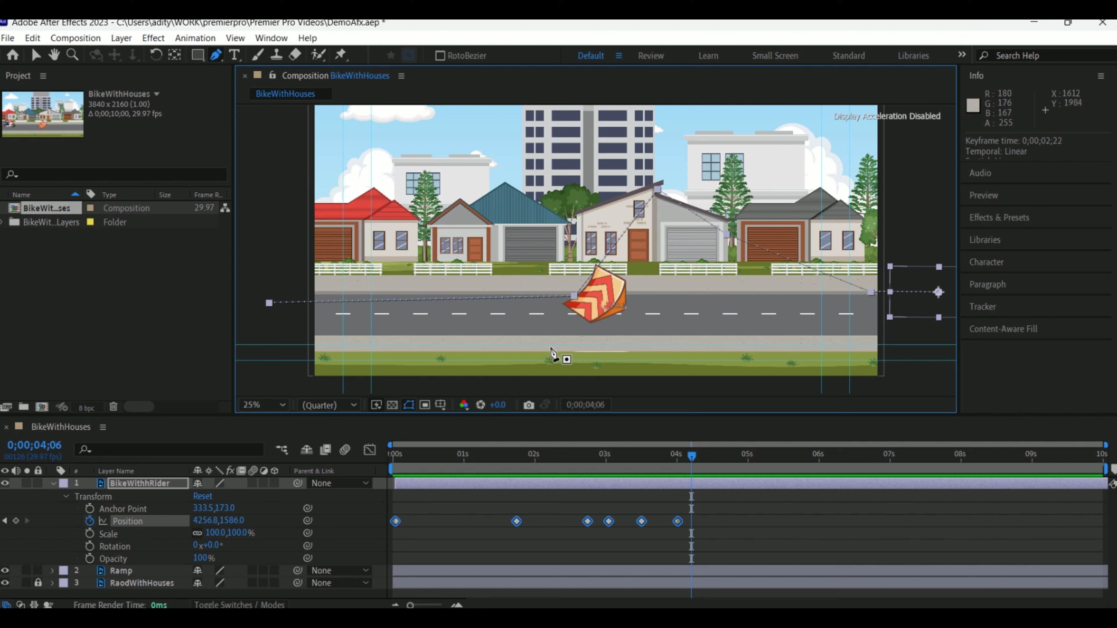
left_click(659, 192)
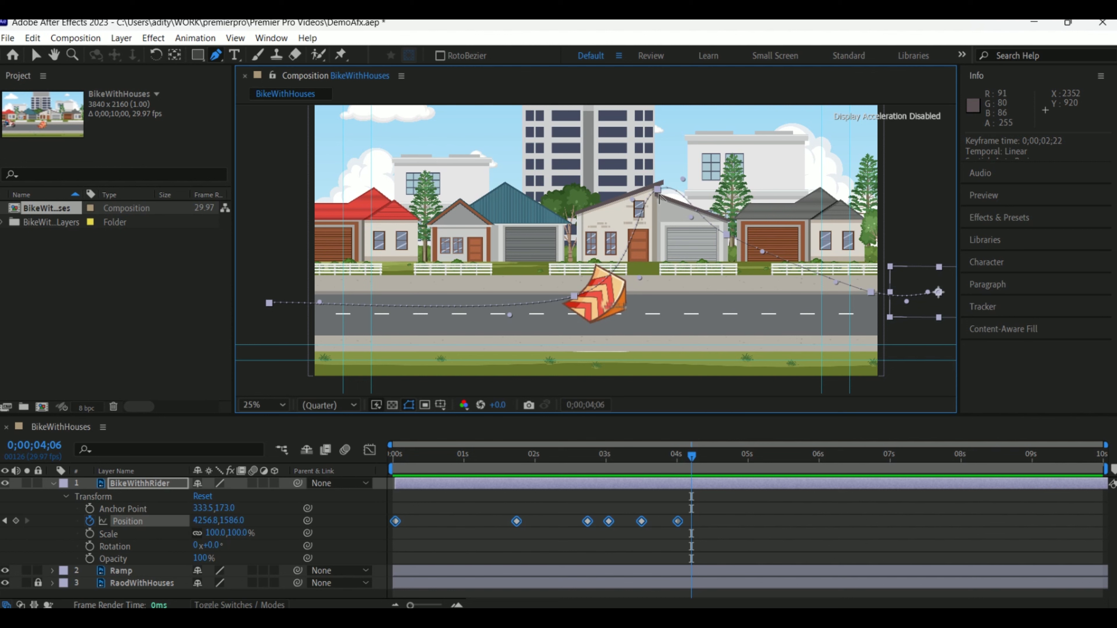
Preview the smoothed ride from the first frame and return the playhead to 0;00;00;00
left_click_drag(510, 456, 389, 457)
key("space")
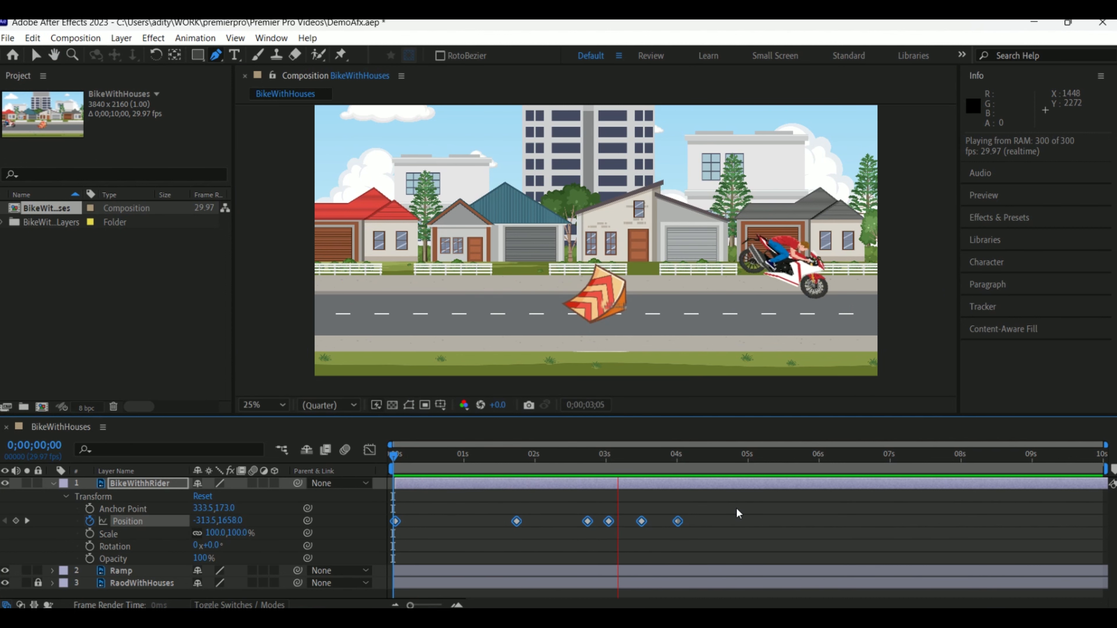
key("space")
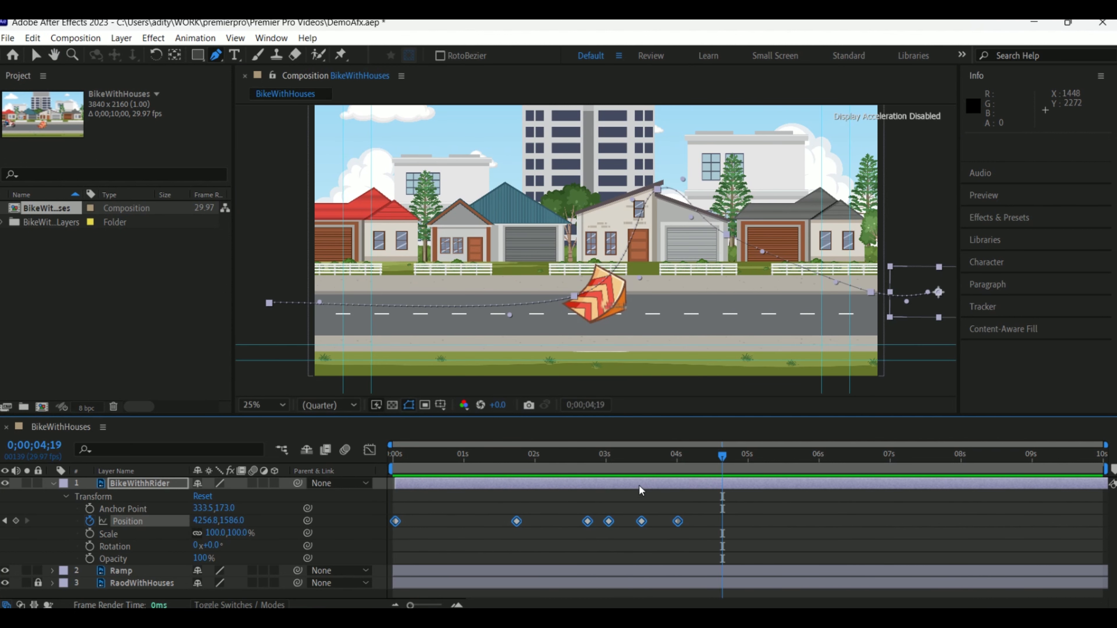
left_click(645, 466)
left_click_drag(645, 469, 385, 509)
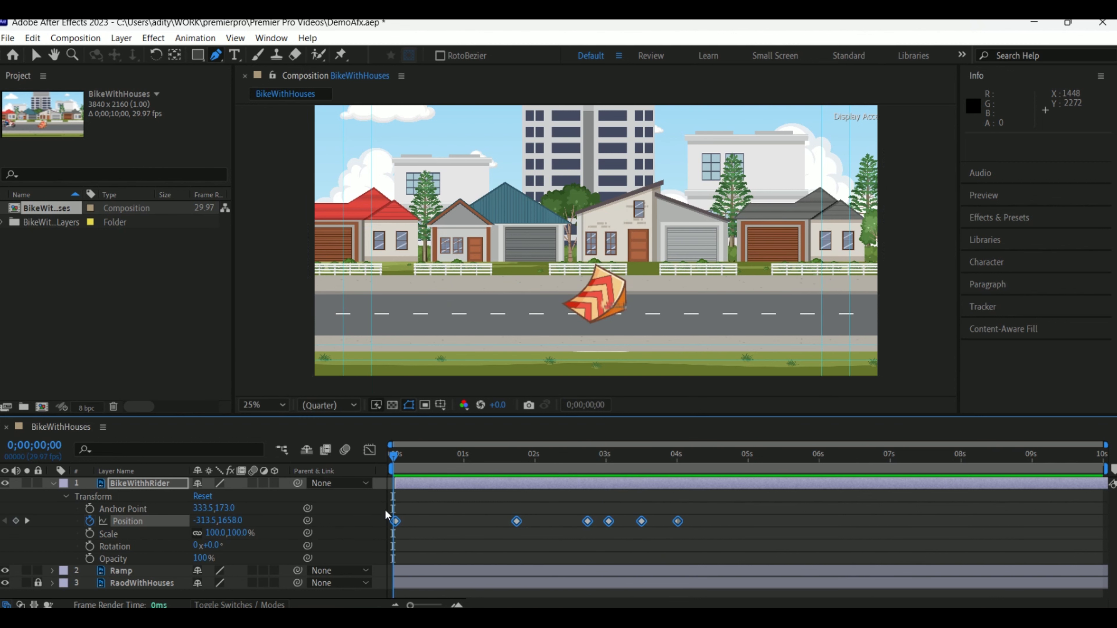
Import the audio file motorcycle-sound-effects-sfx-179535 and add it to the BikeWithHouses composition as the lowest layer, starting at 0;00;00;00
left_click(53, 483)
left_click(484, 561)
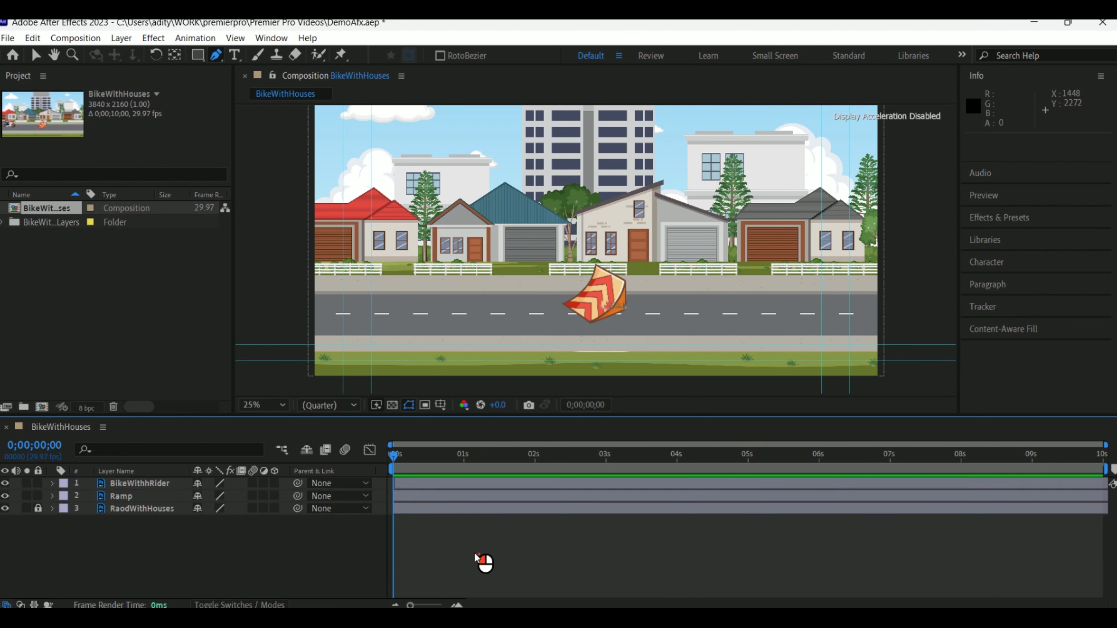
double_click(175, 280)
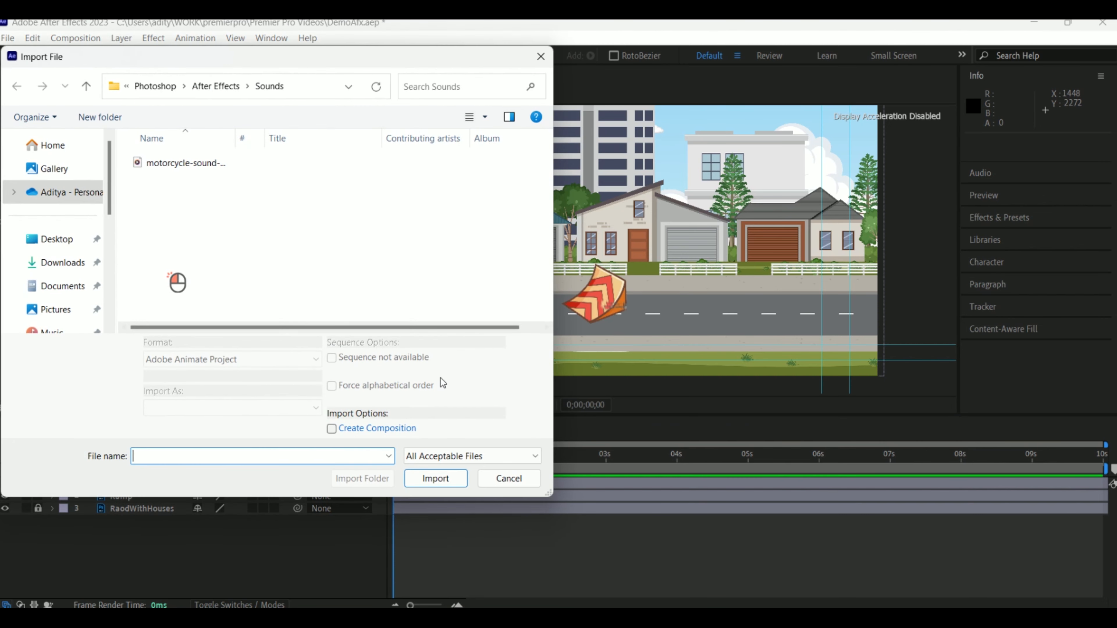
left_click(211, 165)
left_click(441, 479)
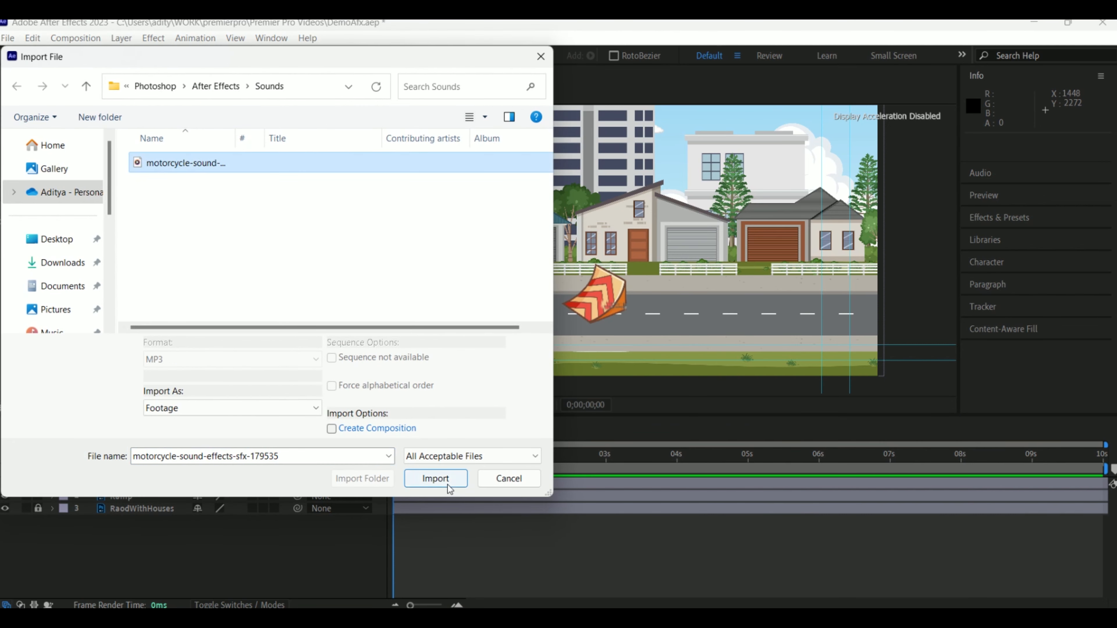
left_click_drag(44, 242, 84, 309)
mouse_move(98, 397)
left_mouse_down()
mouse_move(84, 560)
mouse_move(97, 541)
mouse_move(79, 538)
left_mouse_up()
Preview the ride with the motorcycle sound twice and compare the audio's end at 0;00;03;24 with the bike's exit
key("space")
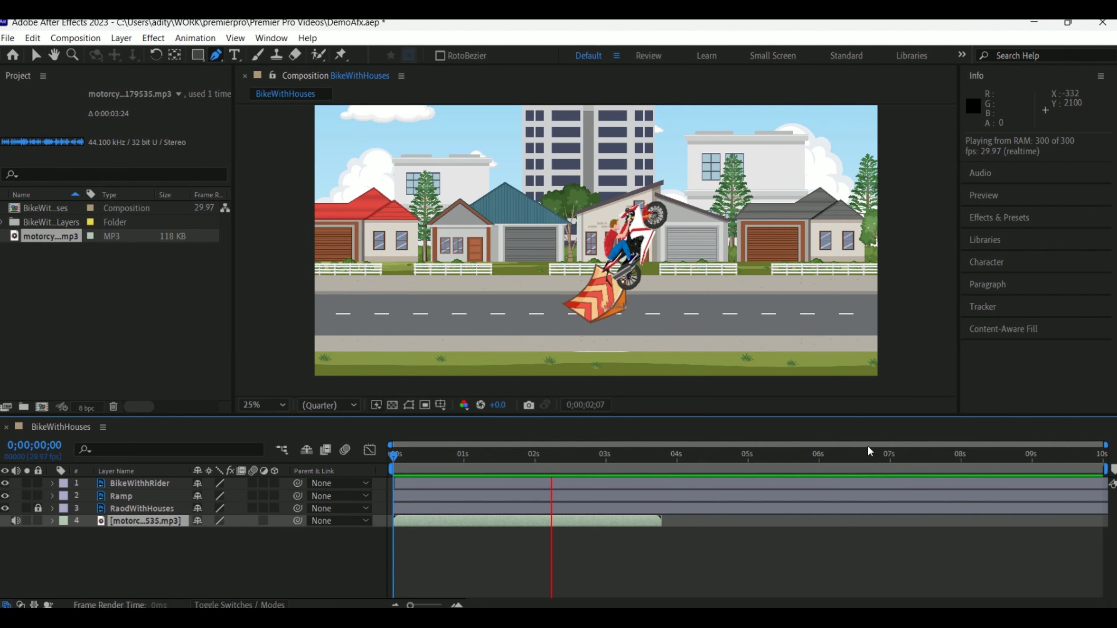
key("space")
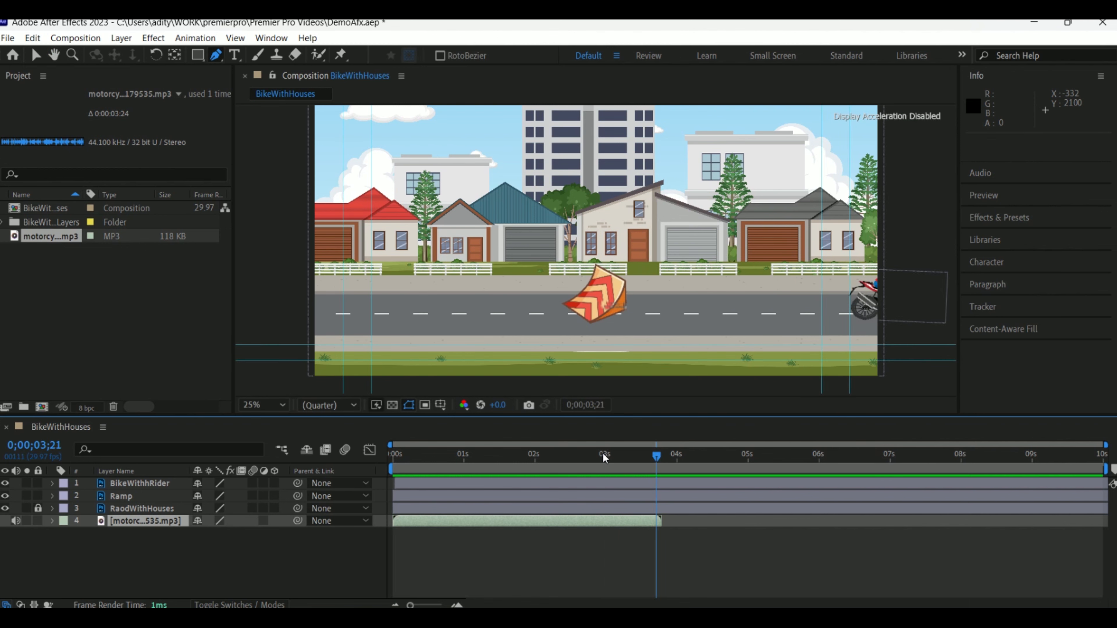
key("Home")
key("space")
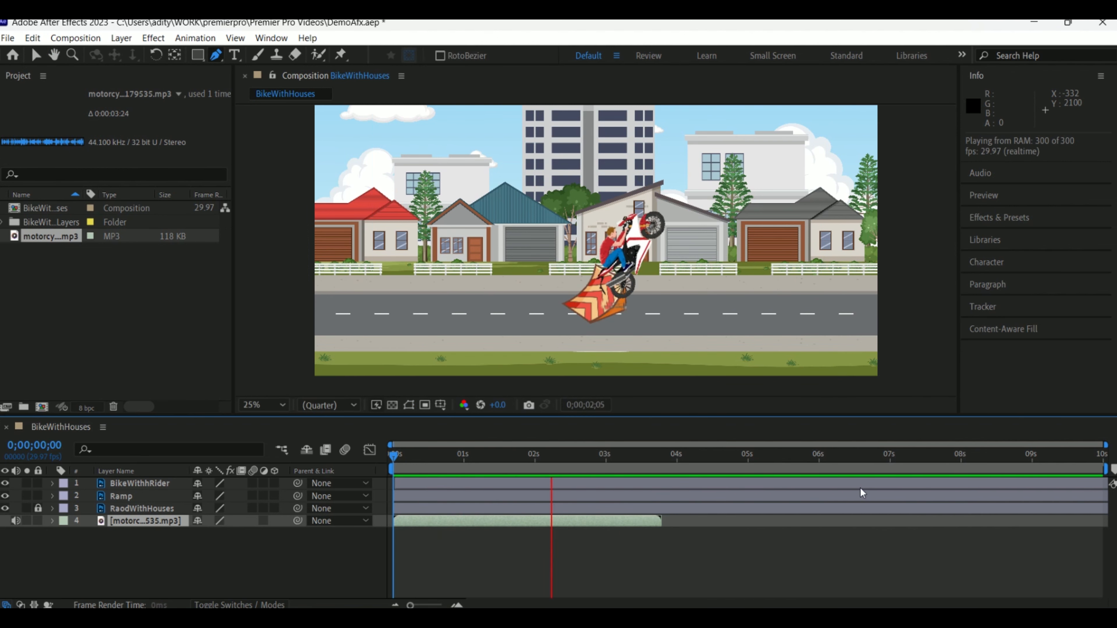
key("space")
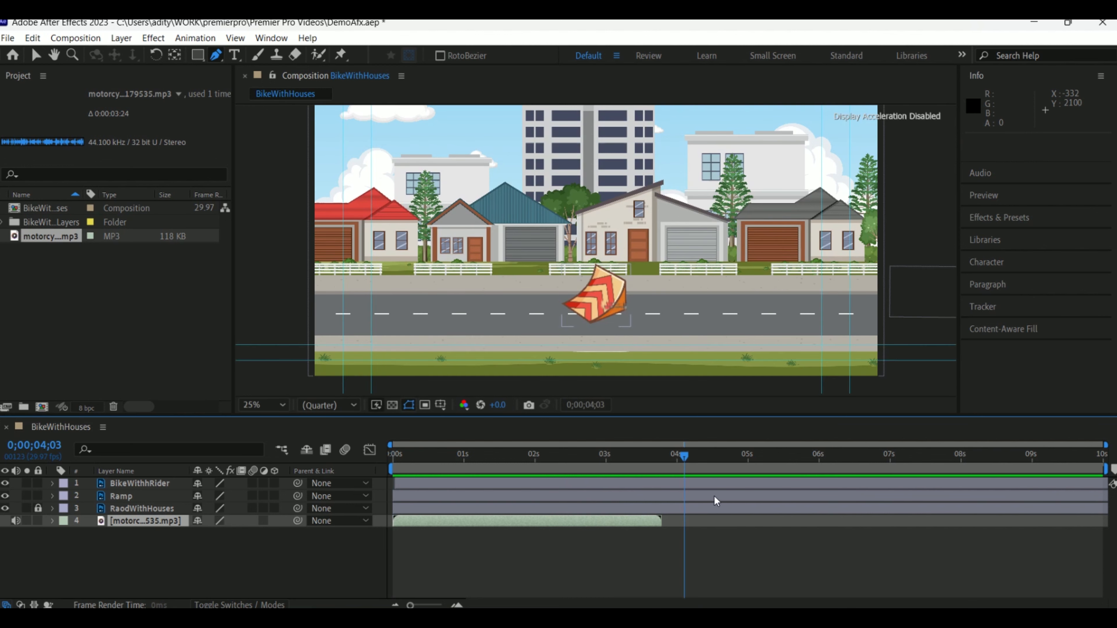
left_click_drag(685, 458, 664, 474)
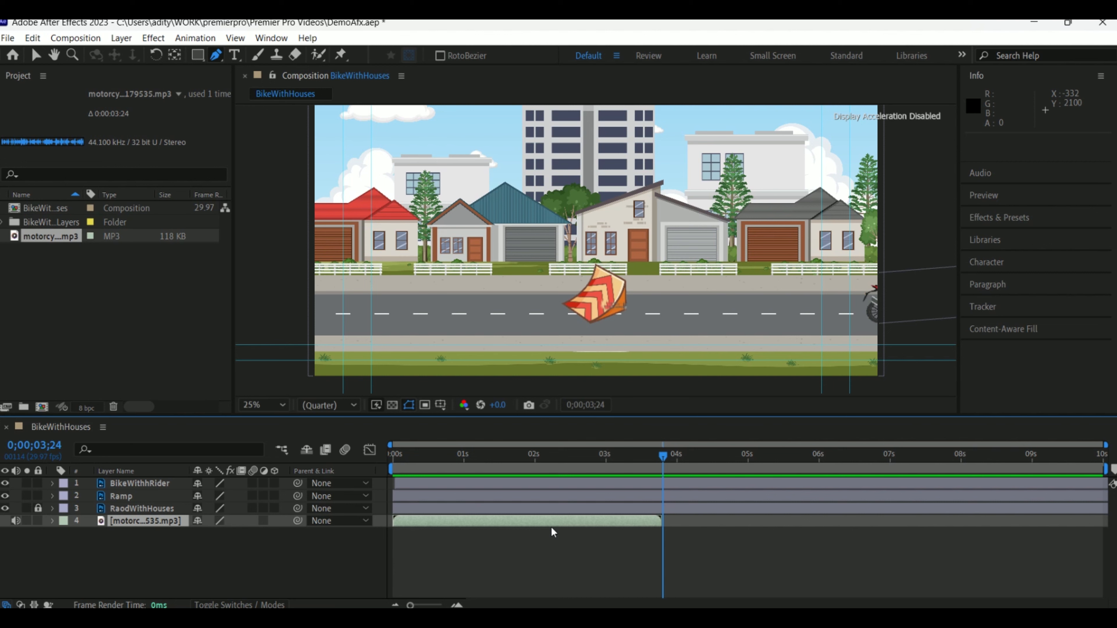
left_click_drag(649, 456, 490, 484)
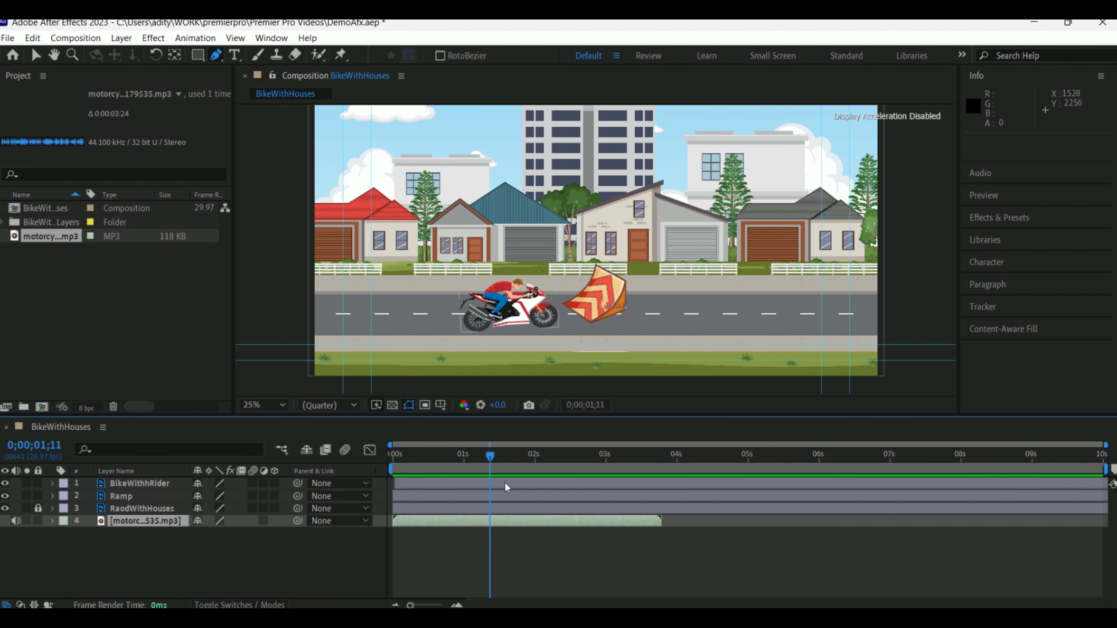
Inspect the BikeWithhRider layer's last four Position keyframes against the sound and check the ride around 0;00;01;05
left_click(53, 483)
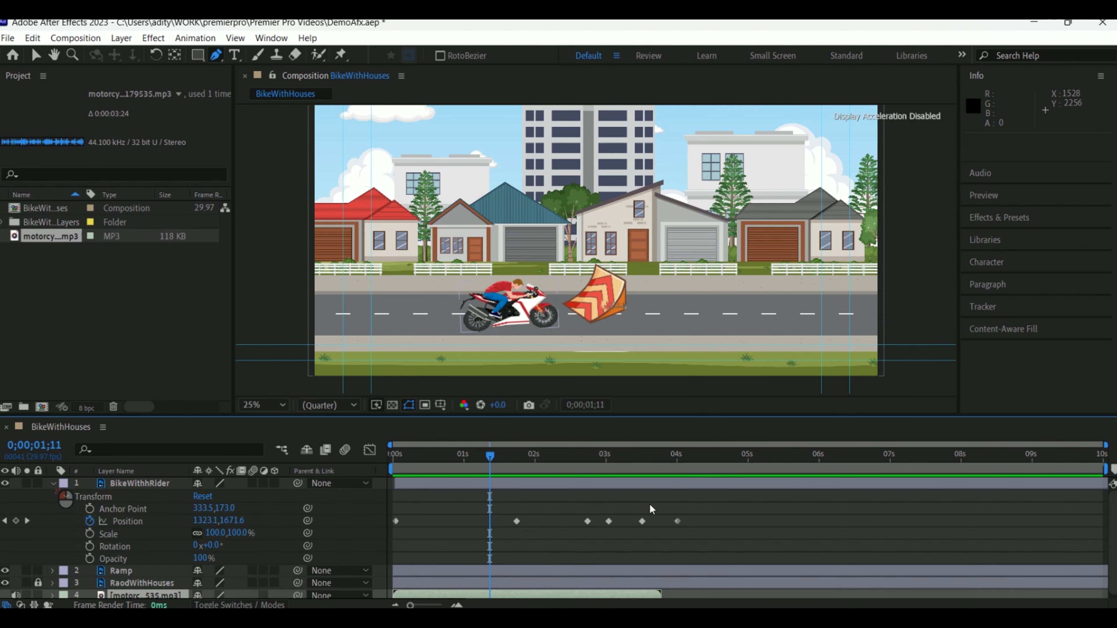
left_click_drag(744, 524, 563, 551)
left_click_drag(489, 457, 476, 481)
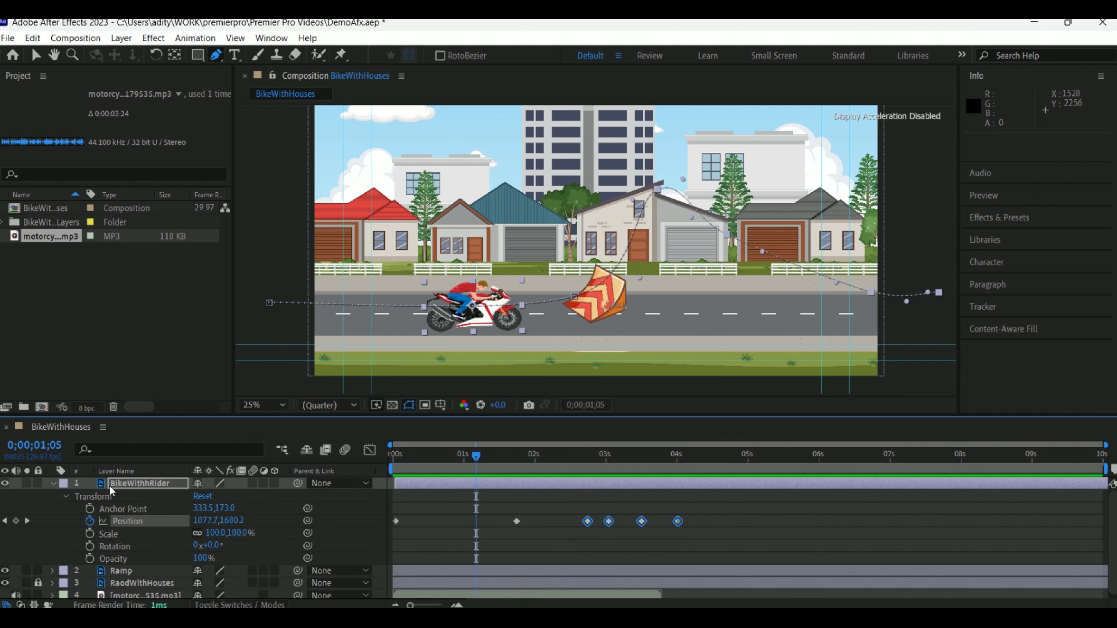
left_click(53, 484)
Move the Ramp layer slightly down on the road and check its alignment with the approaching motorbike
left_click(160, 497)
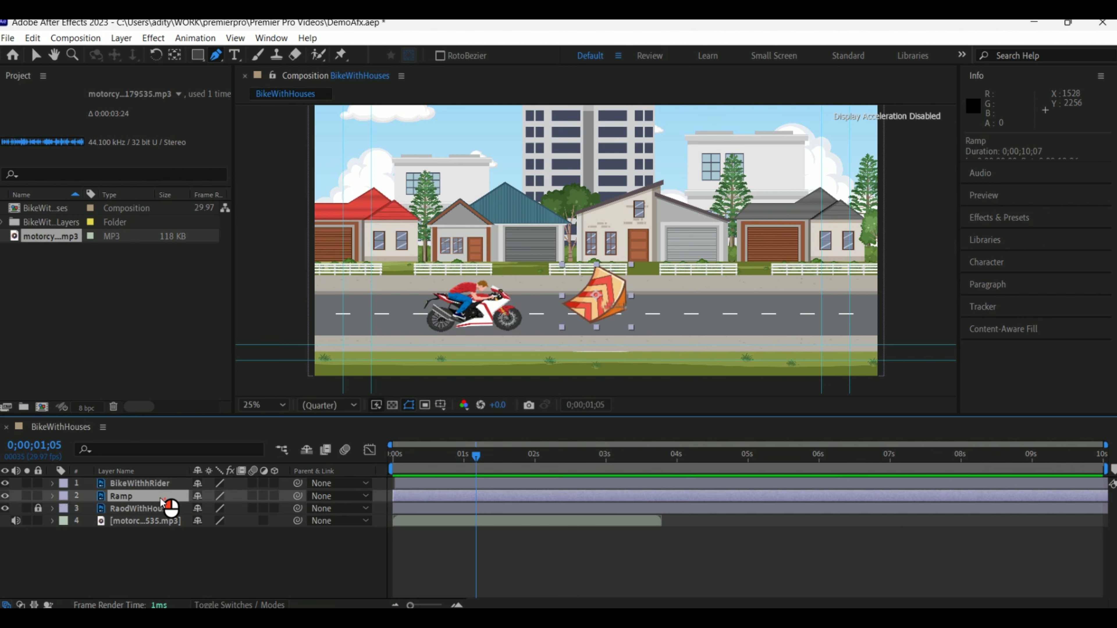
key("v")
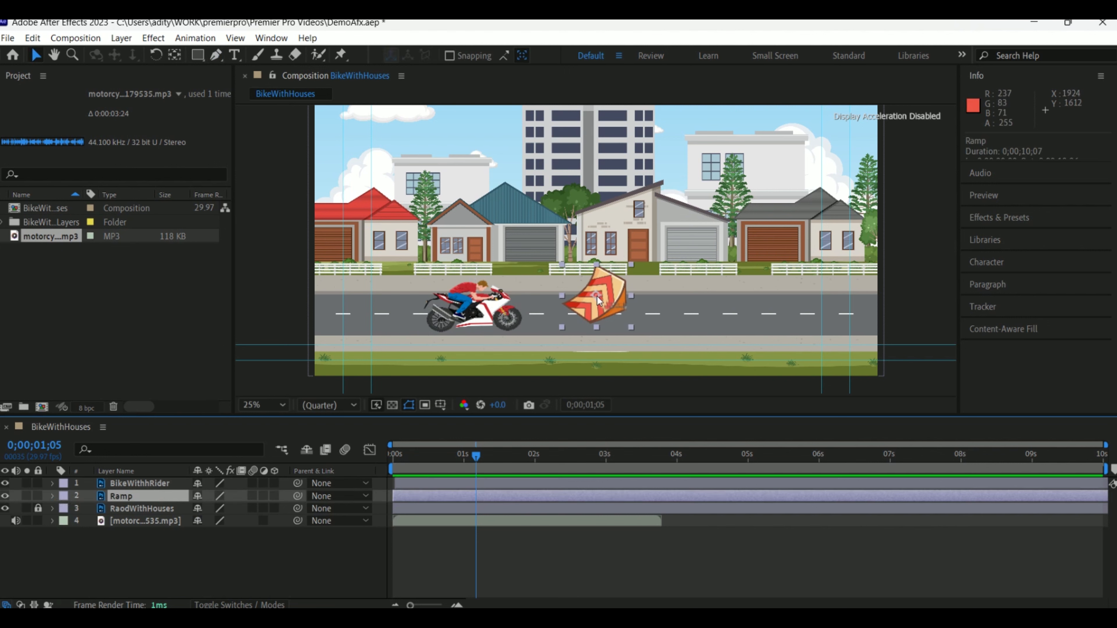
left_click_drag(605, 288, 606, 296)
left_click_drag(477, 471, 499, 467)
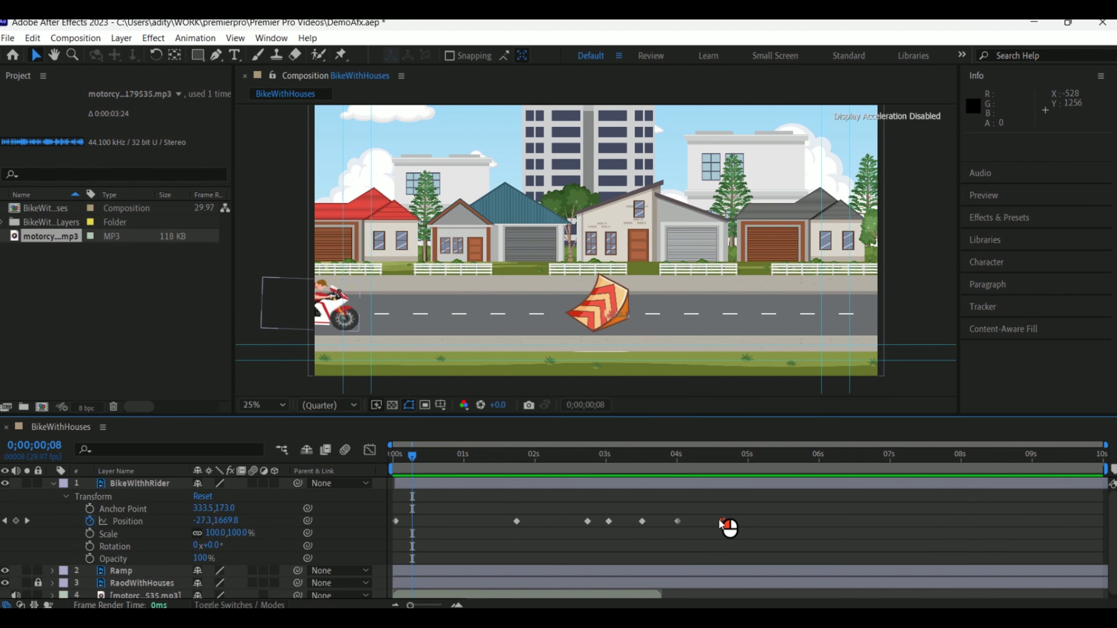
Select all six BikeWithhRider Position keyframes, check the ride up to 0;00;04;03, and collapse the layer's properties
left_click_drag(398, 515, 725, 528)
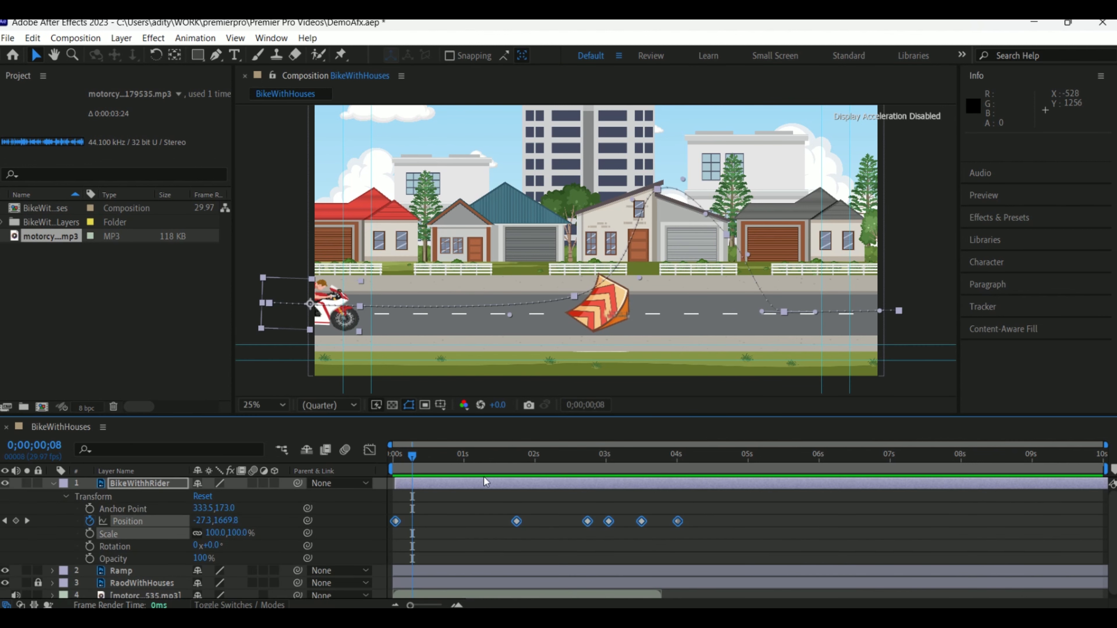
left_click_drag(425, 473, 684, 510)
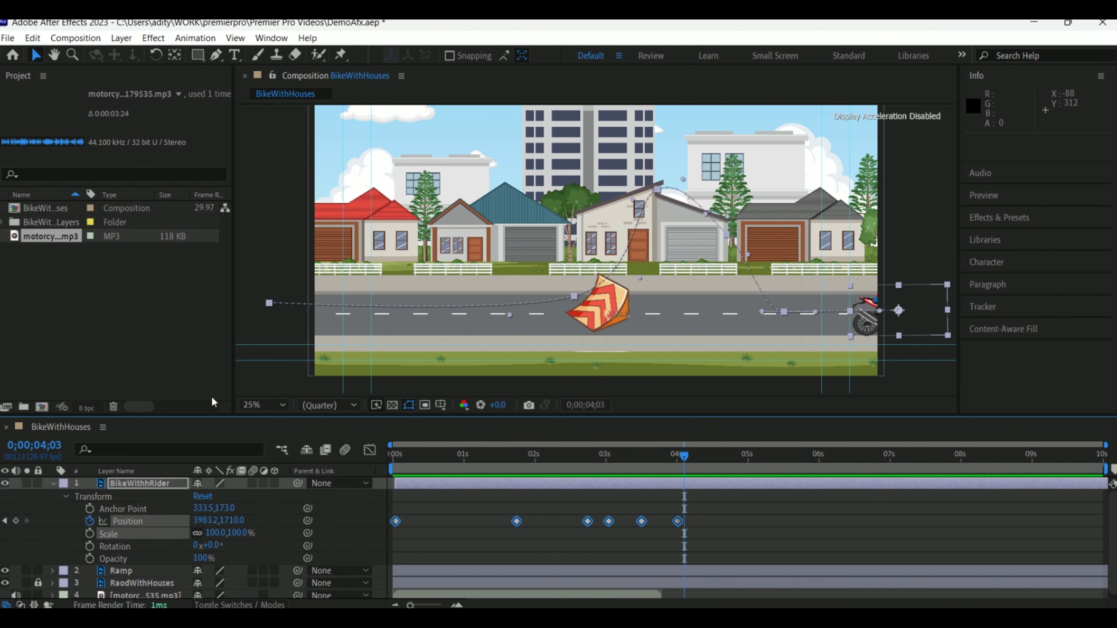
left_click(53, 484)
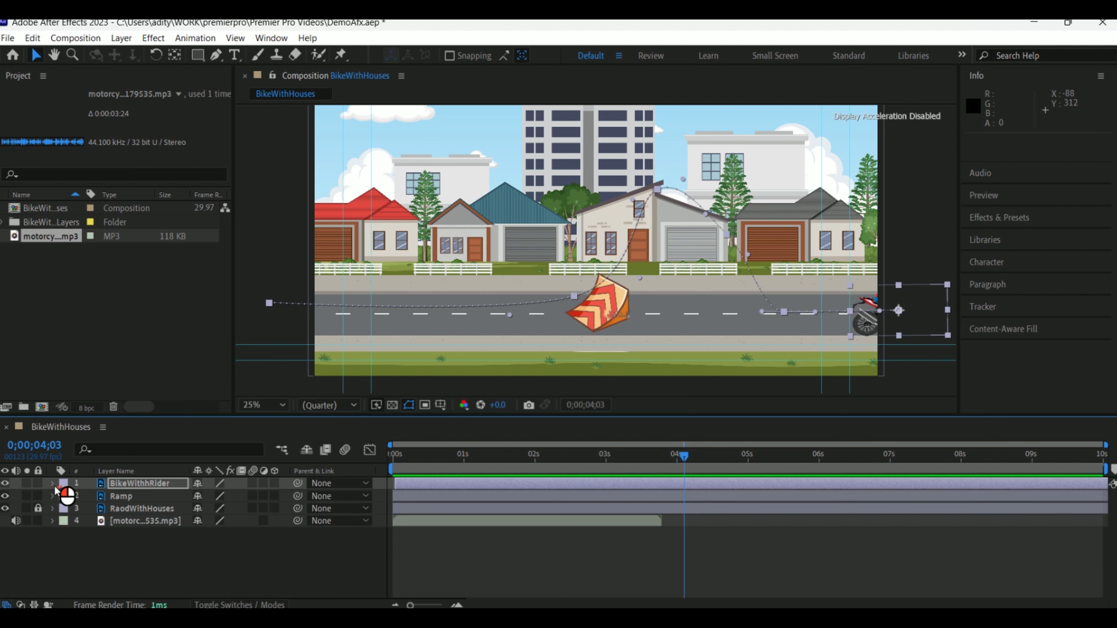
Review the bike's approach to the ramp between 0;00;01;13 and 0;00;01;20 against the BikeWithhRider Position keyframes, and return to the start
left_click_drag(559, 467, 496, 479)
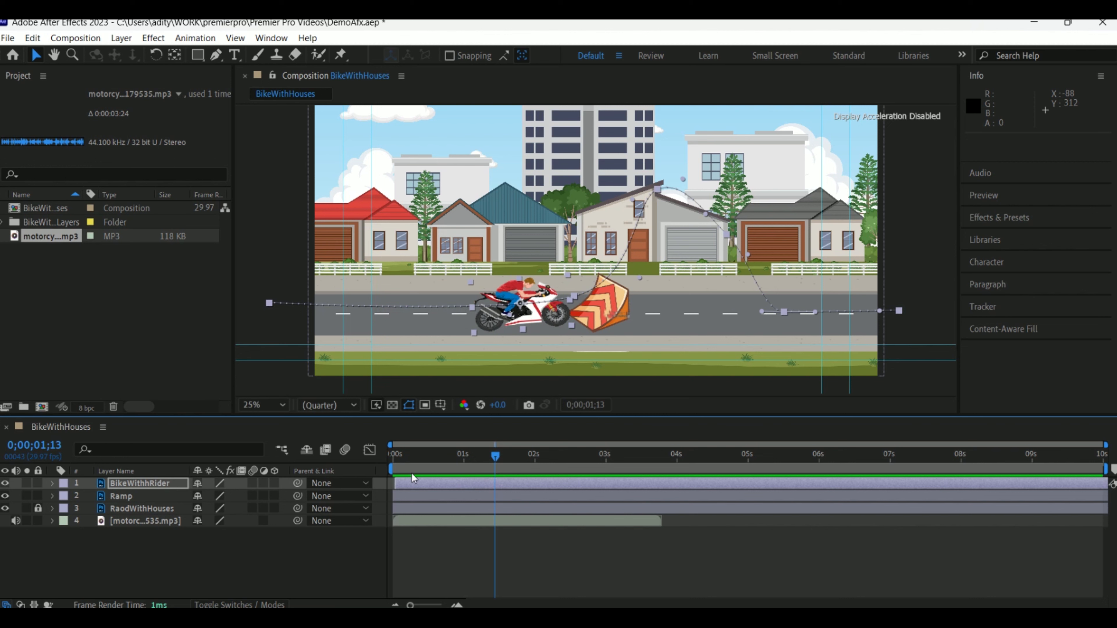
left_click(52, 483)
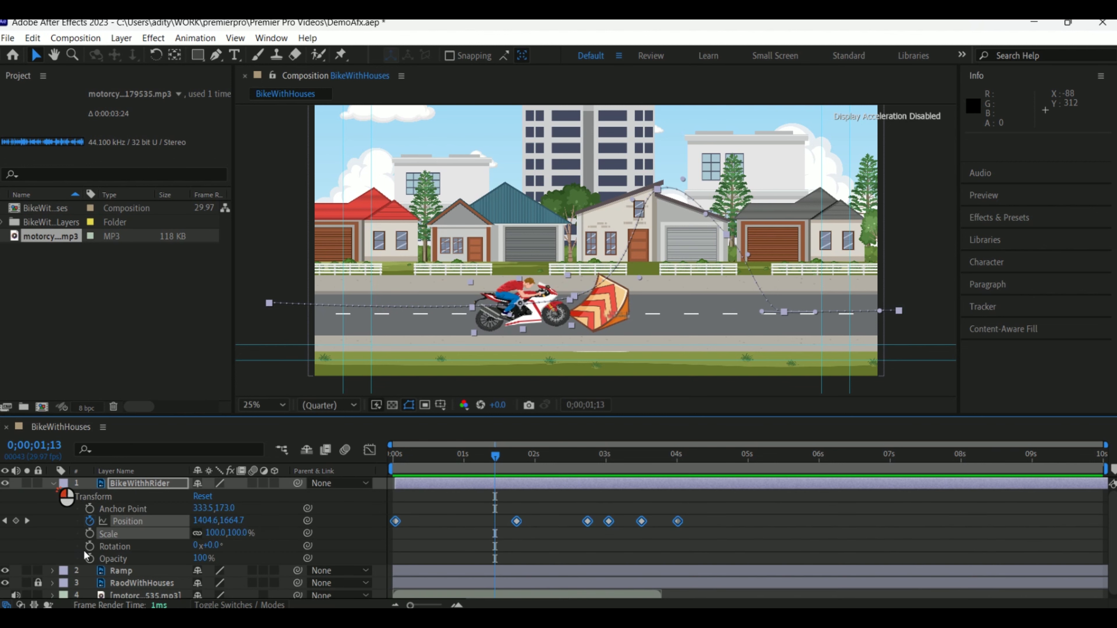
left_click_drag(496, 456, 512, 484)
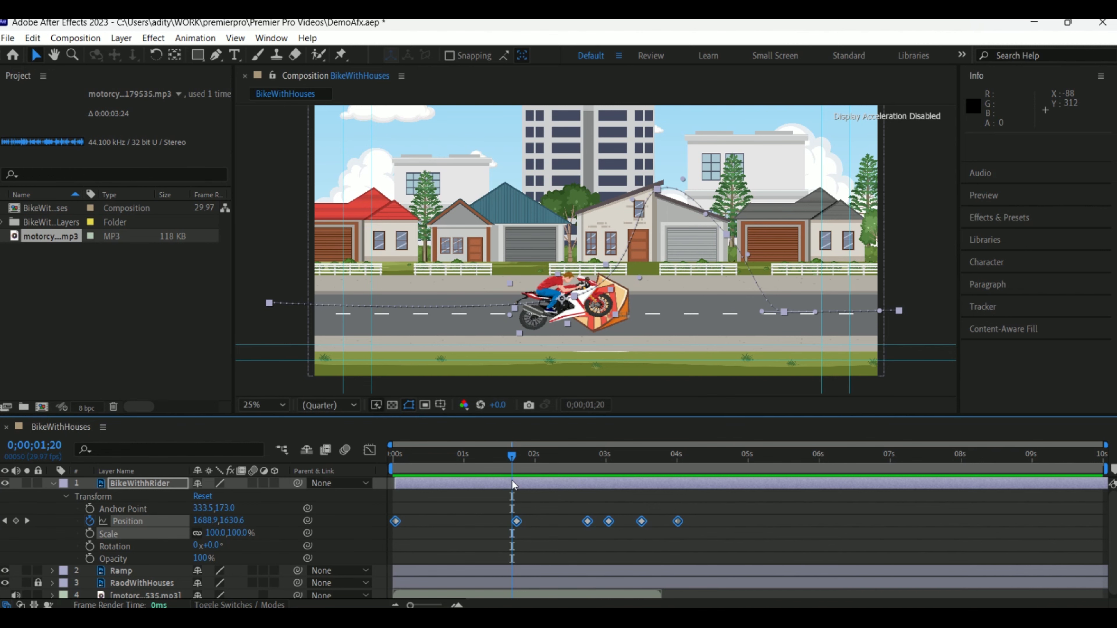
left_click_drag(512, 457, 382, 473)
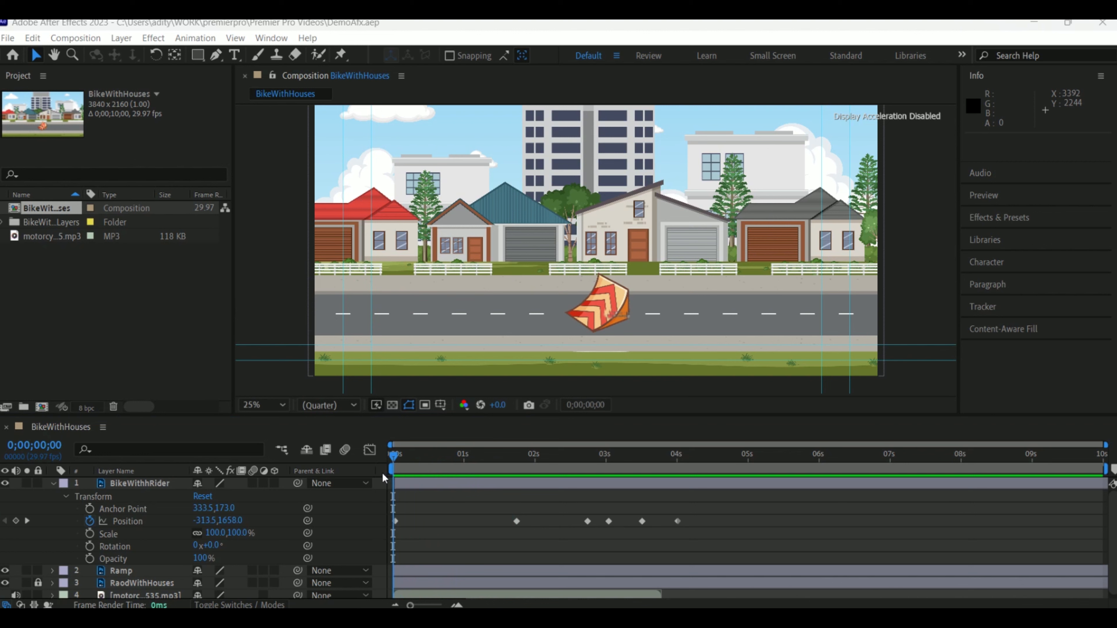
left_click(53, 483)
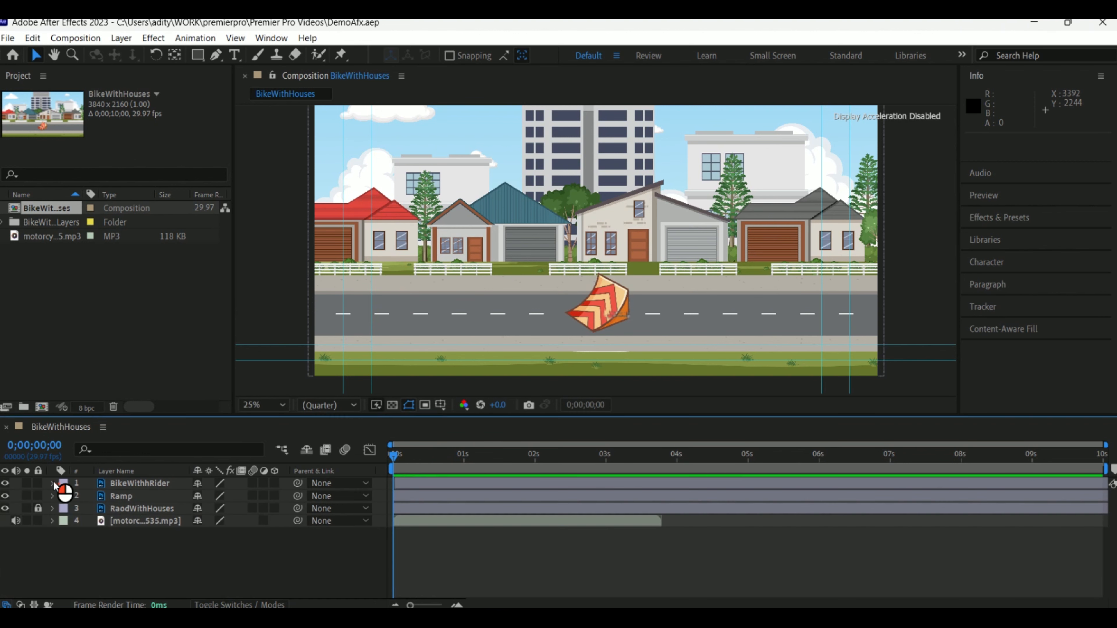
Shorten the work area to end with the motorcycle sound at 0;00;03;24 and preview the ride
left_click_drag(391, 466, 662, 486)
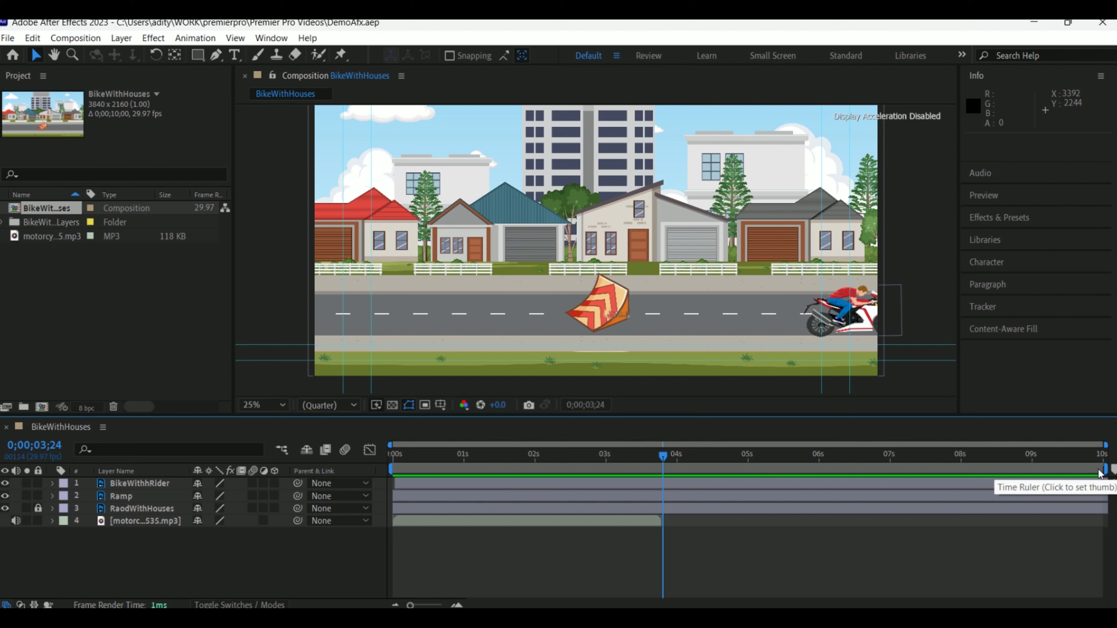
mouse_move(1107, 469)
left_mouse_down()
mouse_move(654, 457)
mouse_move(665, 457)
left_mouse_up()
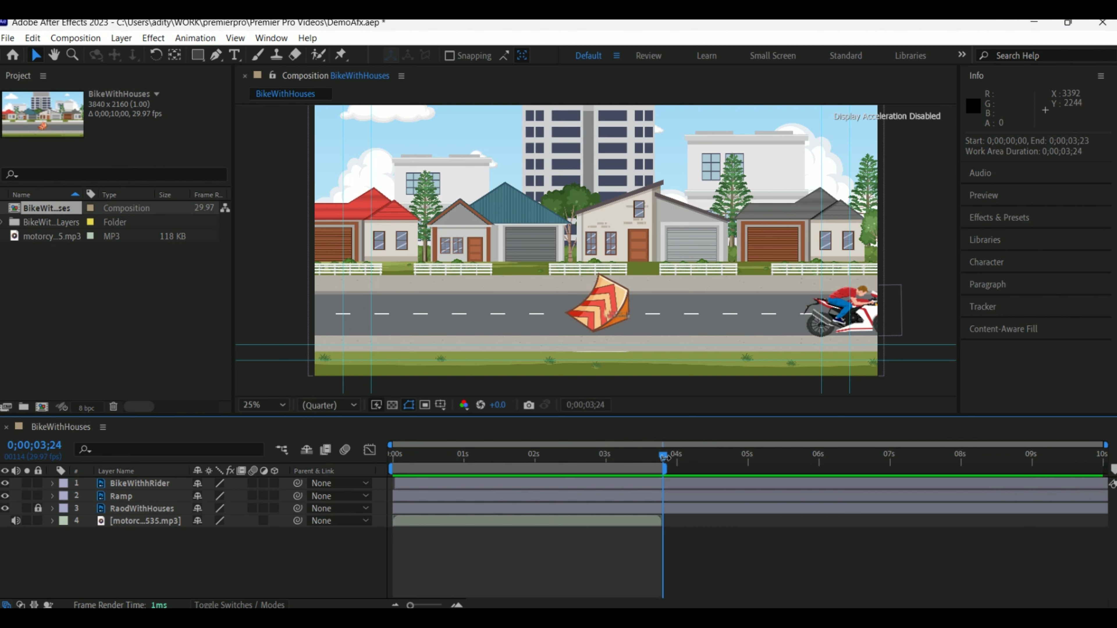
left_click_drag(407, 485, 419, 488)
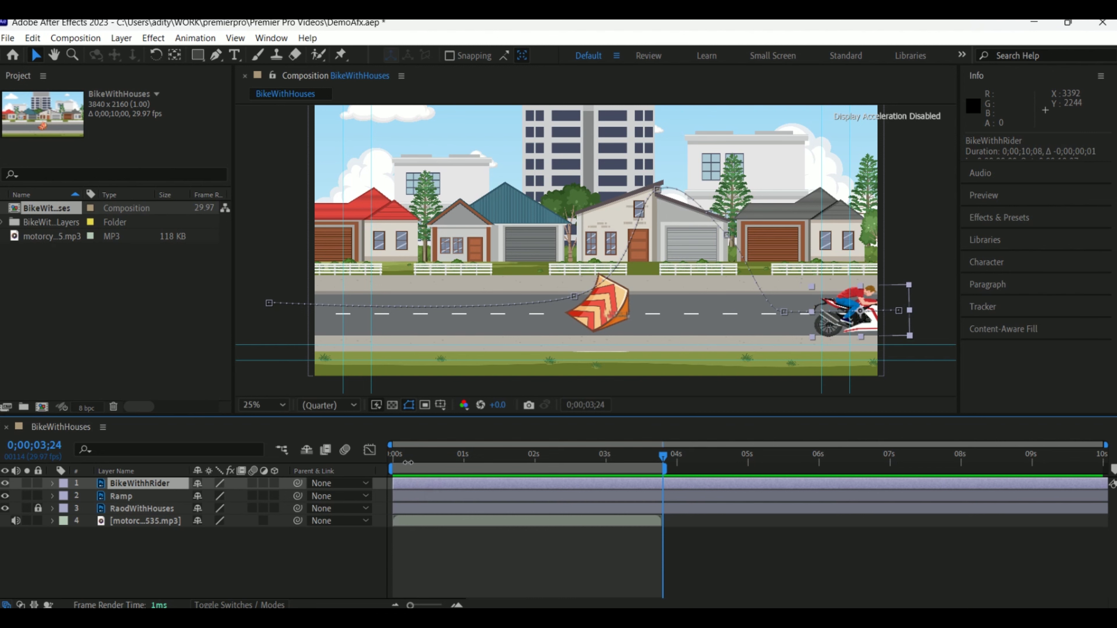
key("space")
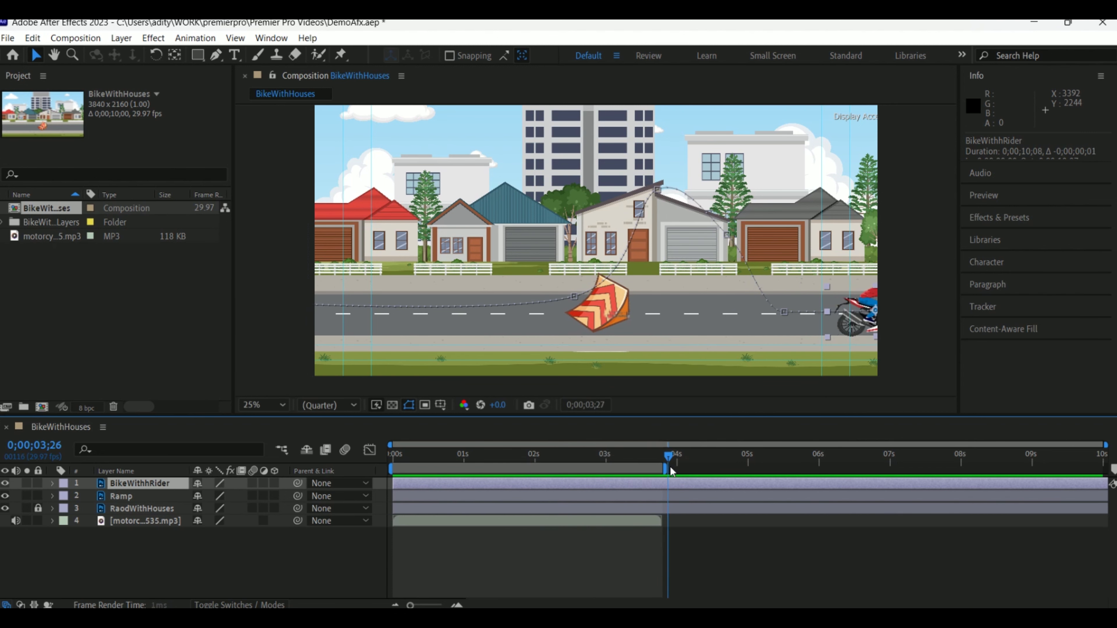
Add the BikeWithHouses composition to the render queue
left_click(75, 39)
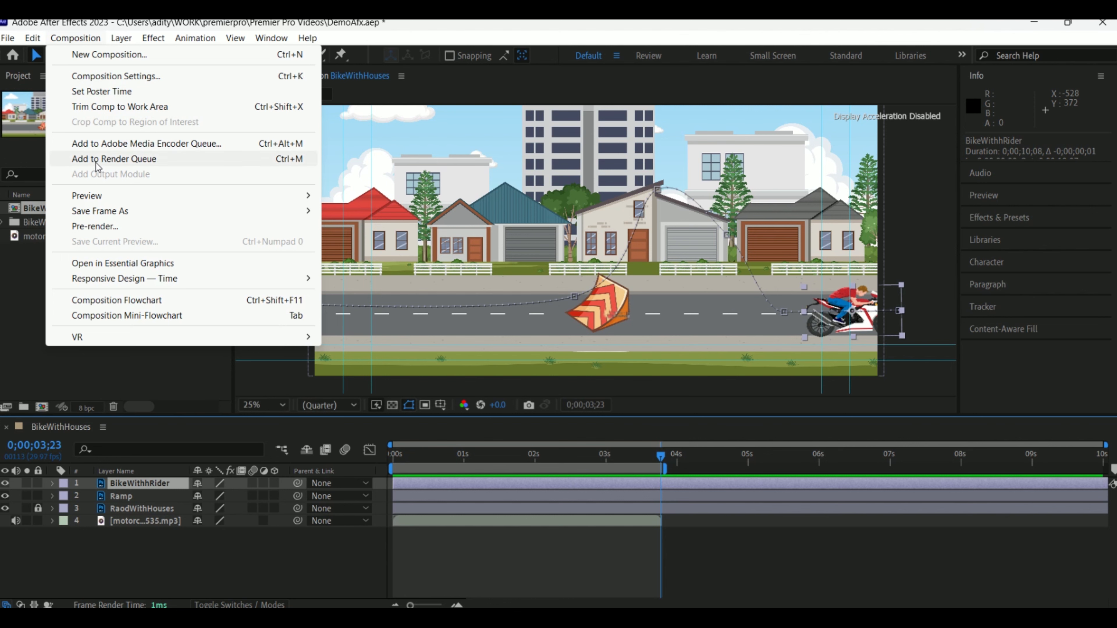
left_click(290, 159)
left_click(188, 578)
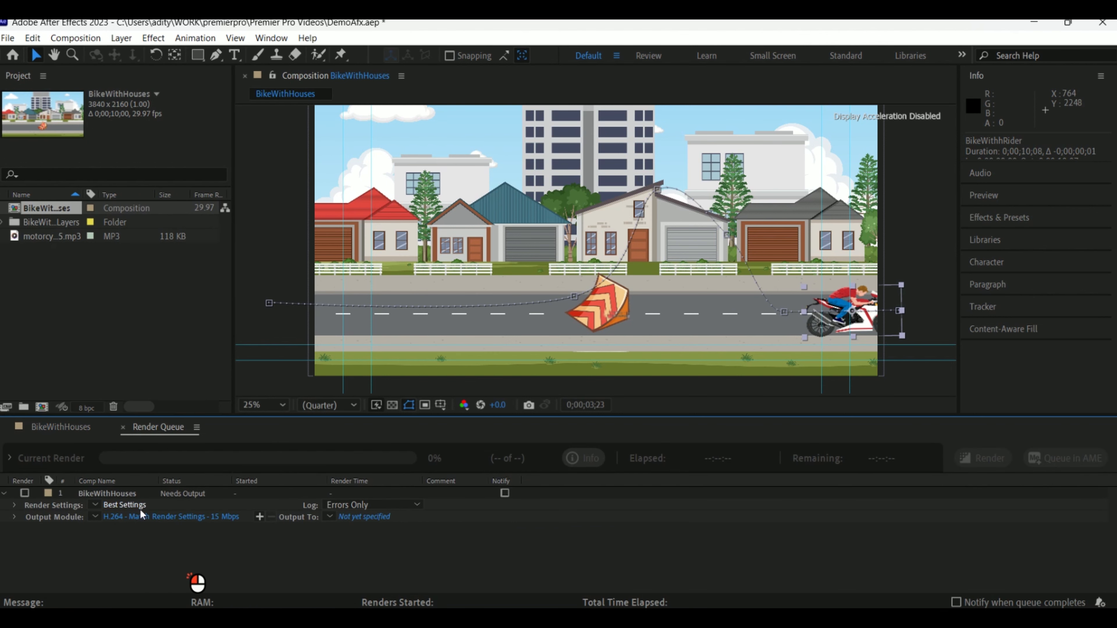
Examine the queued composition's render settings summary, output module and output destination entries
left_click(11, 482)
left_click(15, 506)
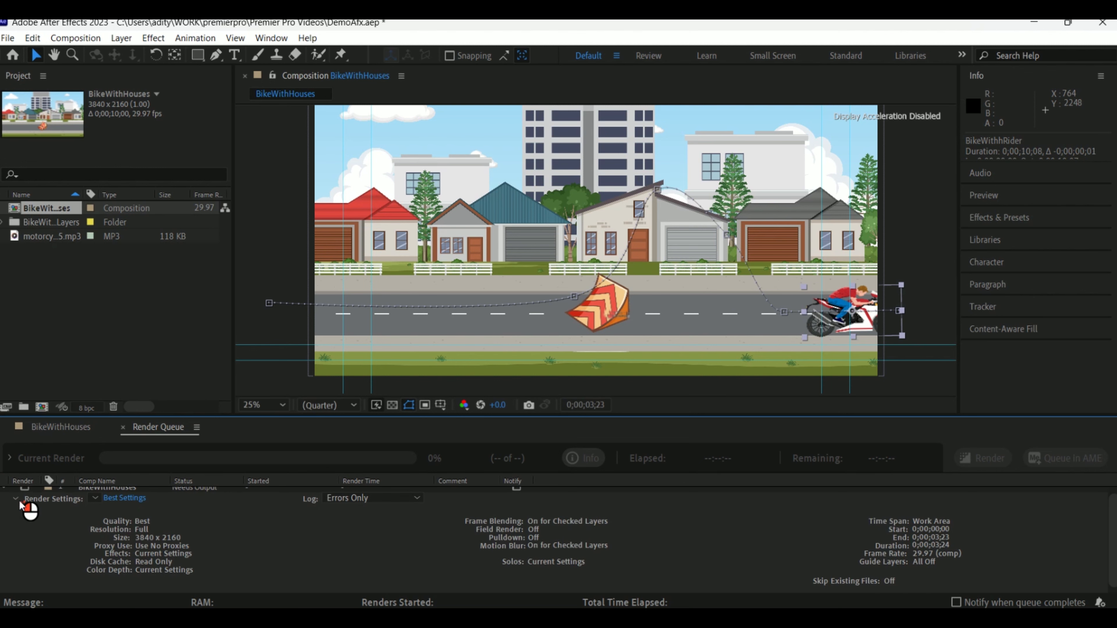
left_click(16, 506)
left_click(50, 517)
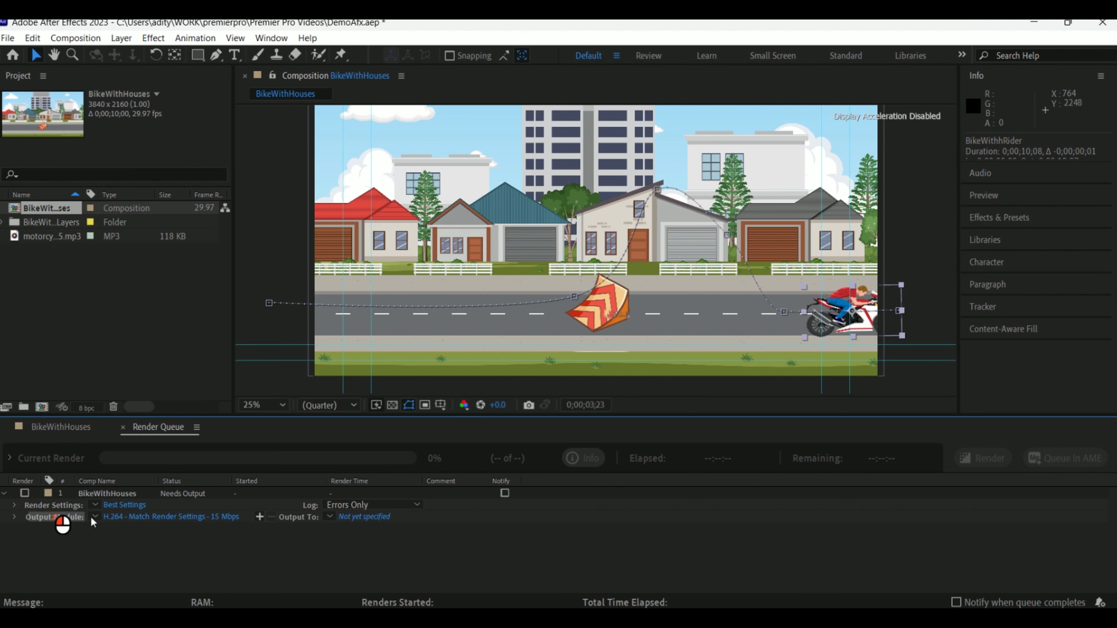
left_click(68, 507)
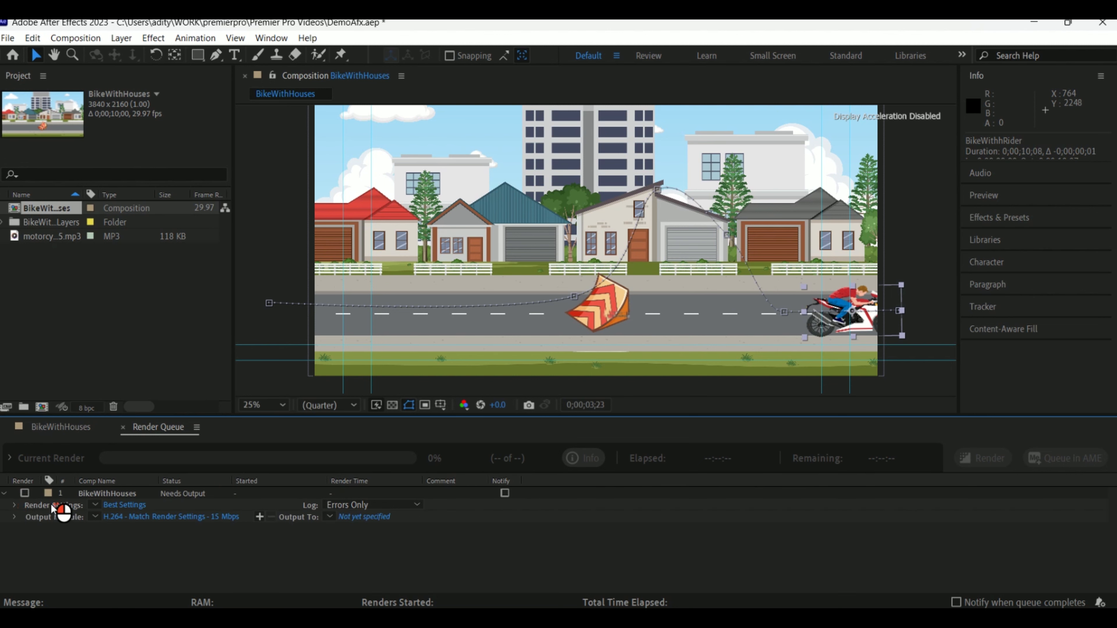
left_click(21, 505)
left_click(21, 505)
left_click(39, 520)
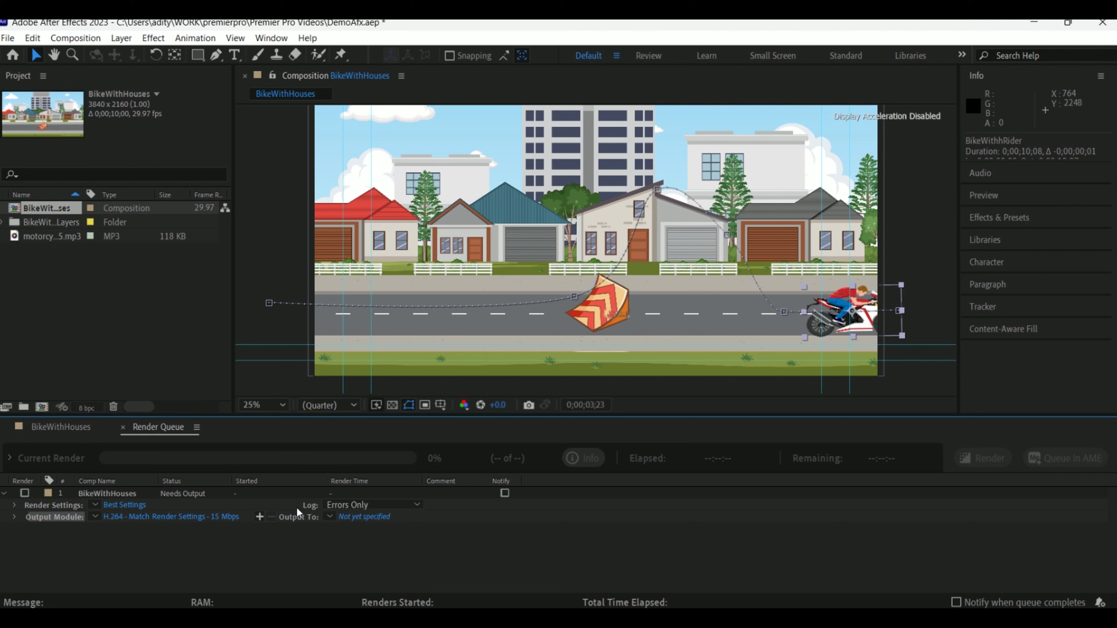
left_click(302, 512)
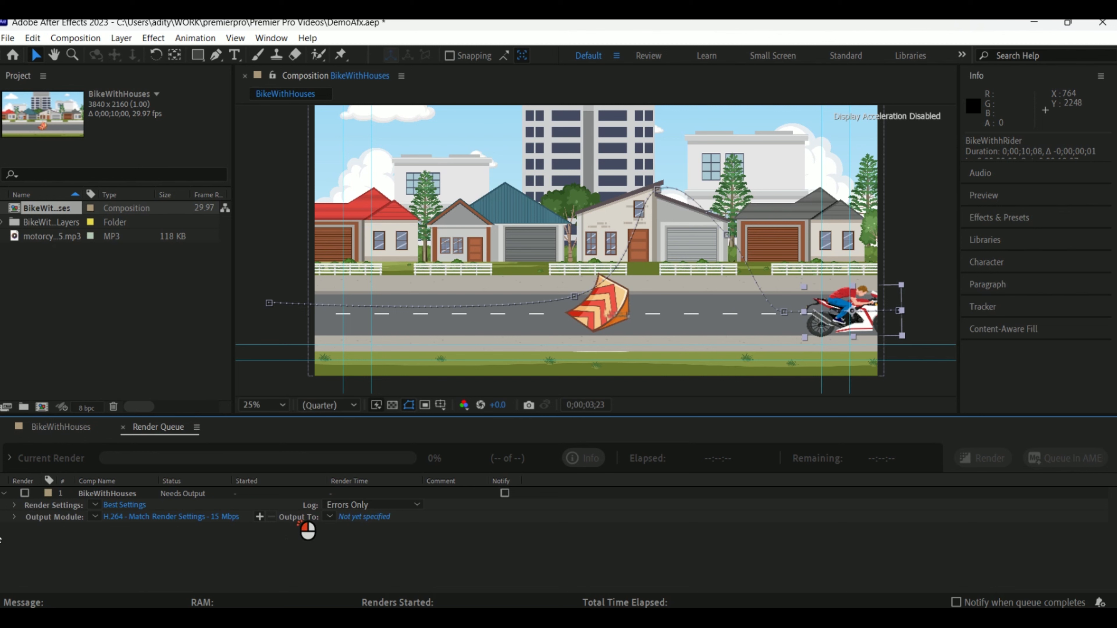
Review the quality and resolution options in the render settings and accept Best quality with Full resolution
left_click(132, 502)
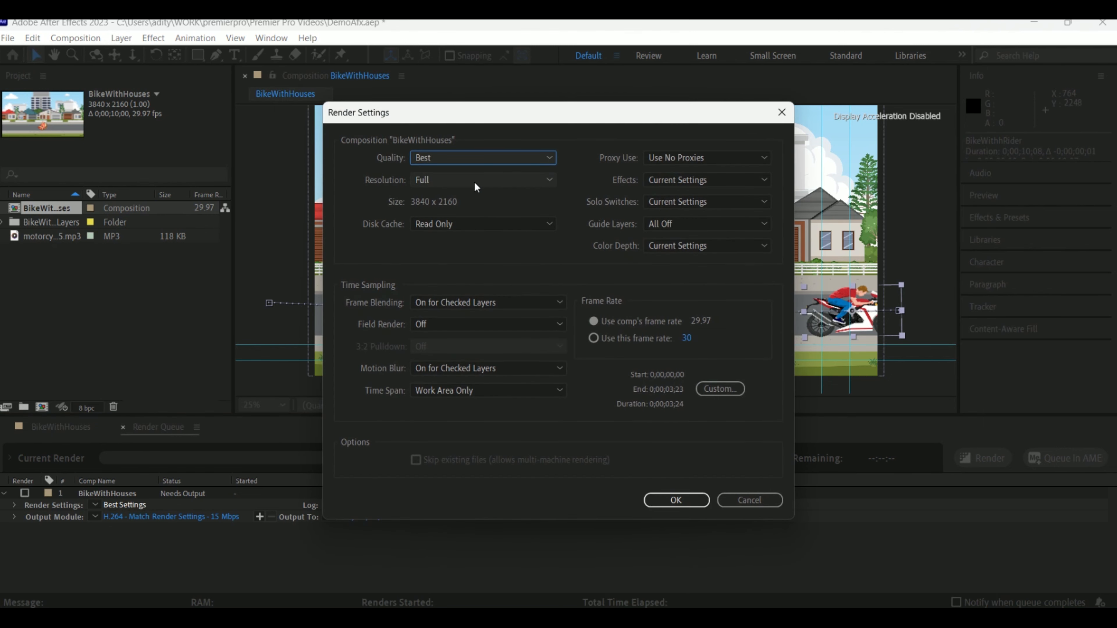
left_click(499, 163)
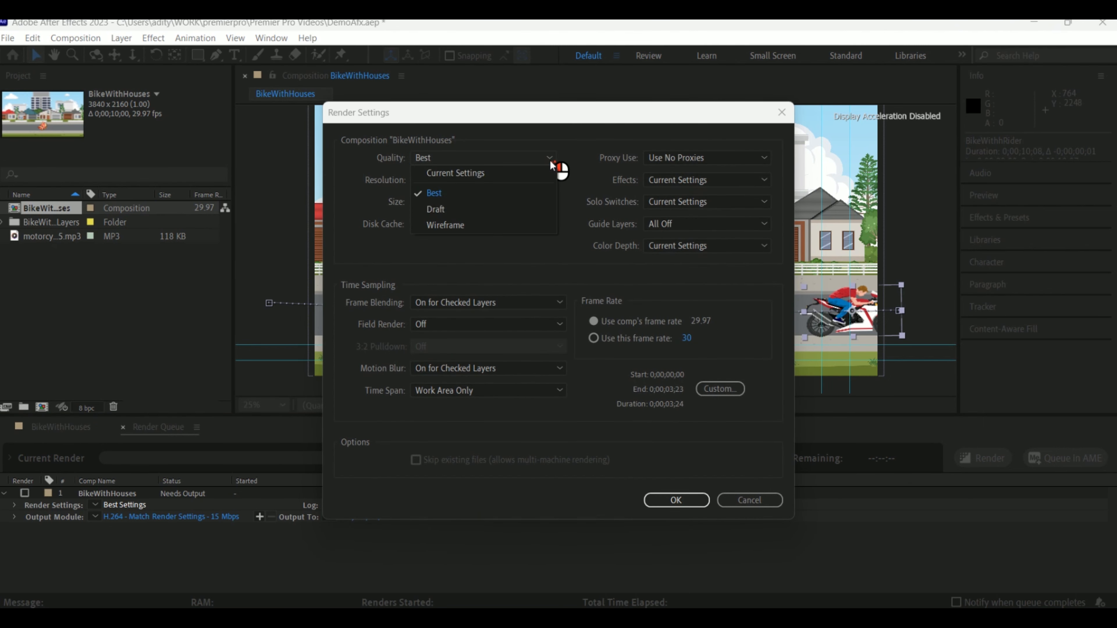
left_click(378, 164)
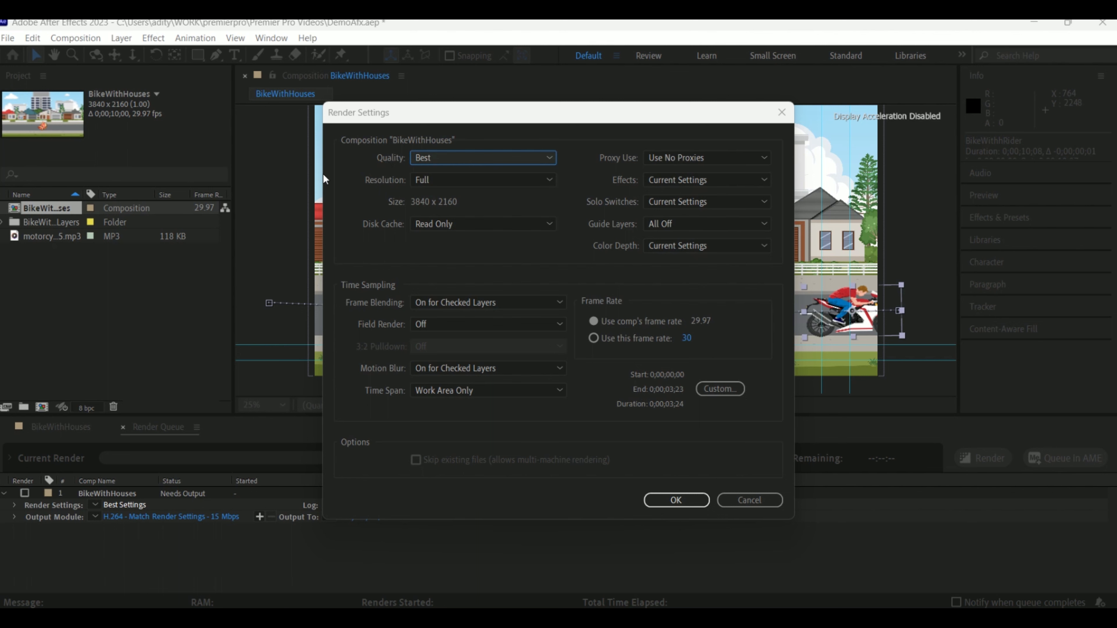
left_click(446, 180)
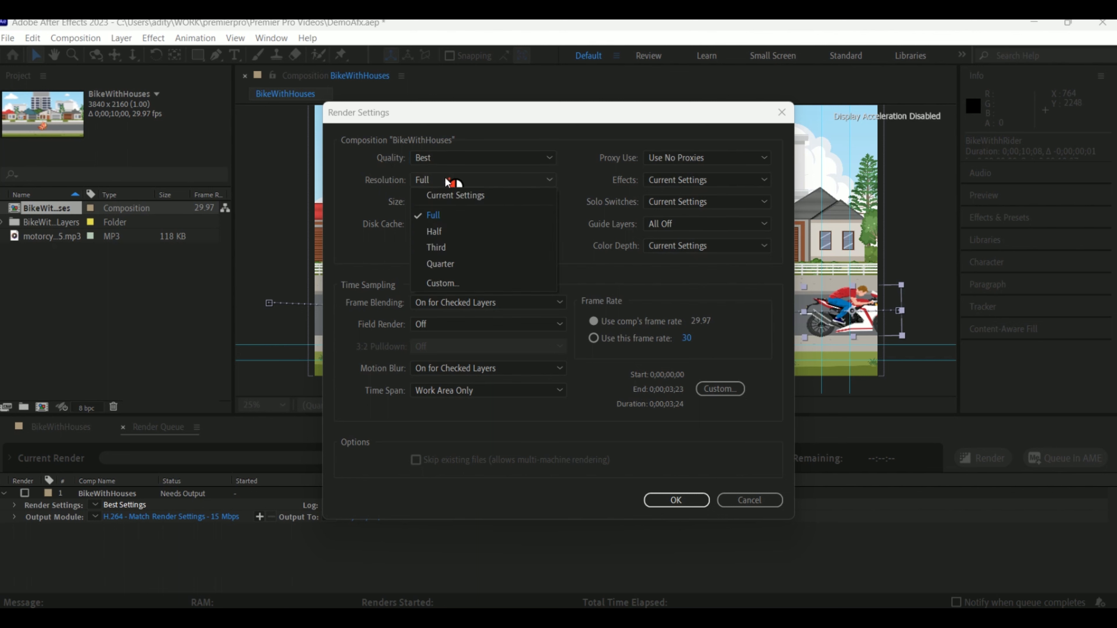
left_click(371, 213)
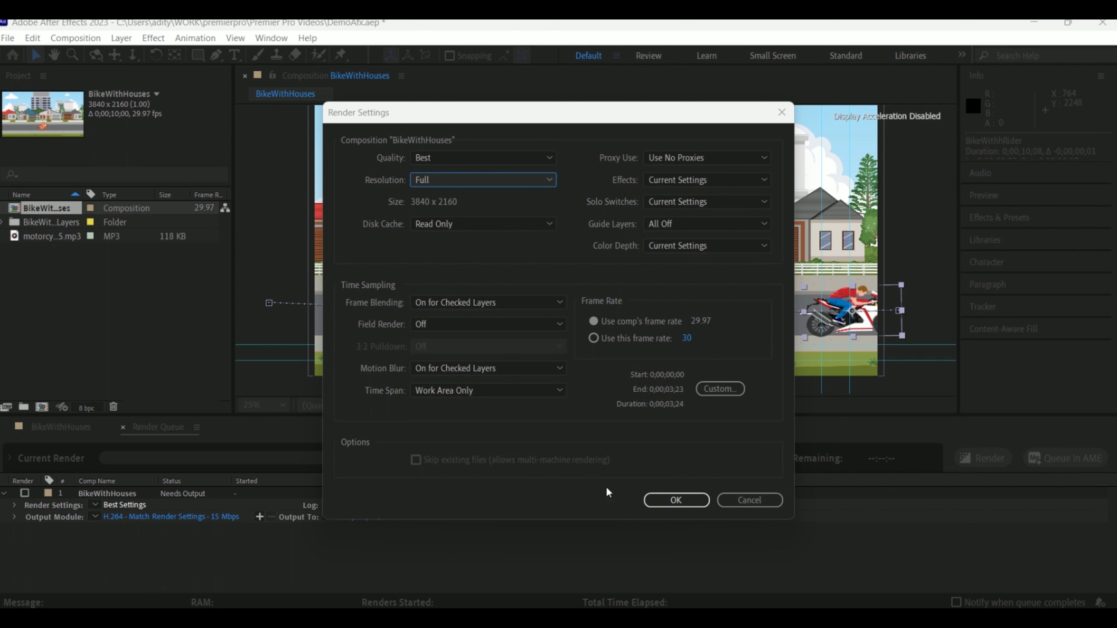
left_click(676, 500)
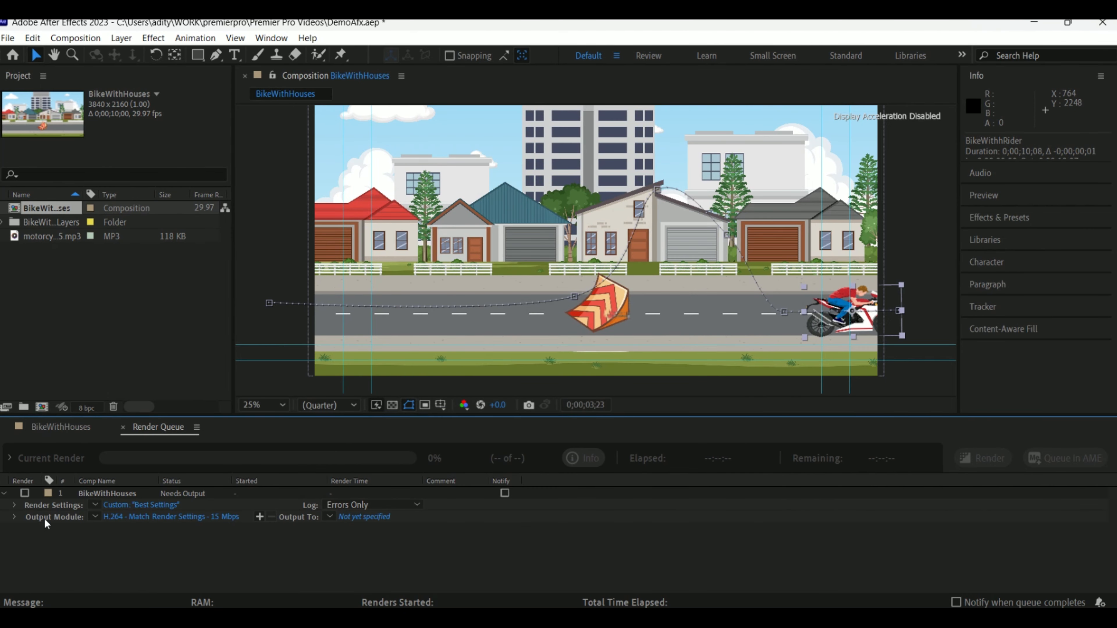
Configure the output module to use the H.264 format without including the project link
left_click(139, 520)
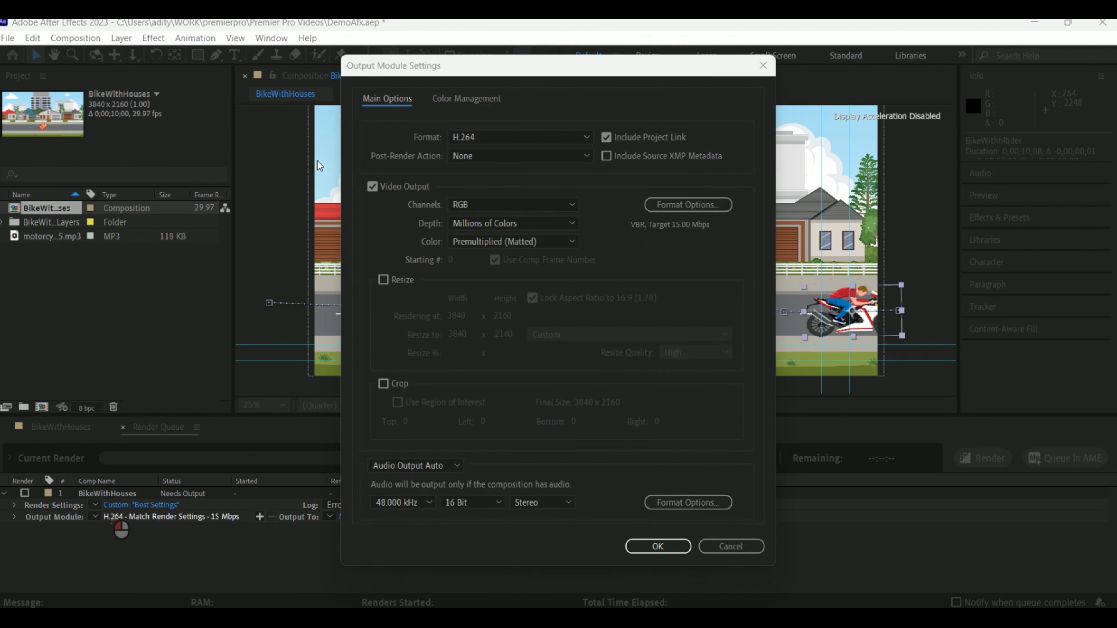
left_click(469, 137)
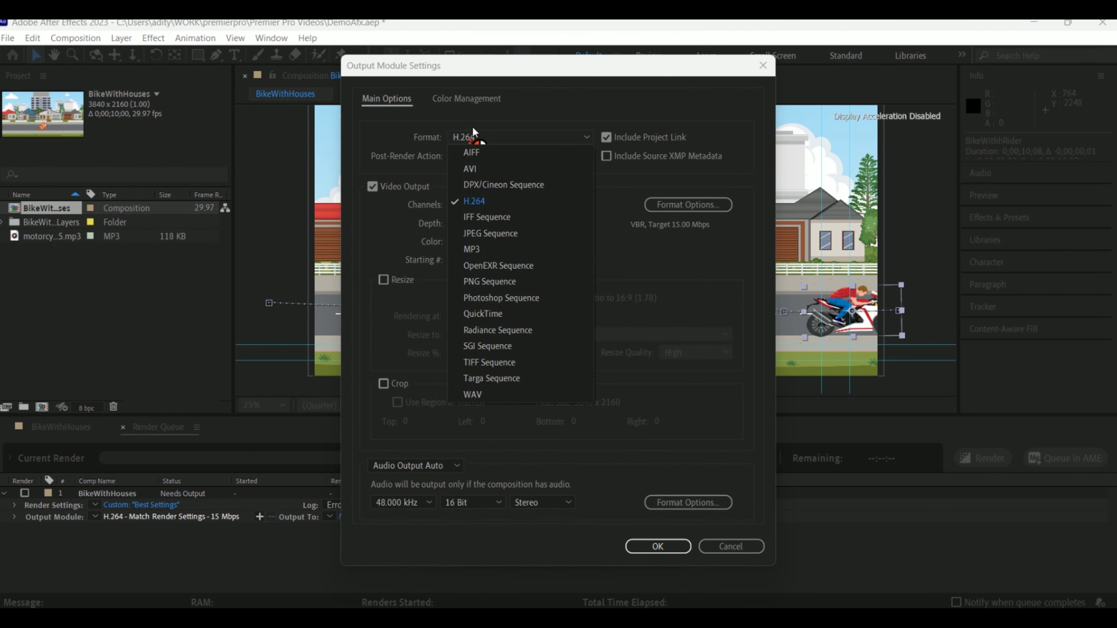
left_click(537, 202)
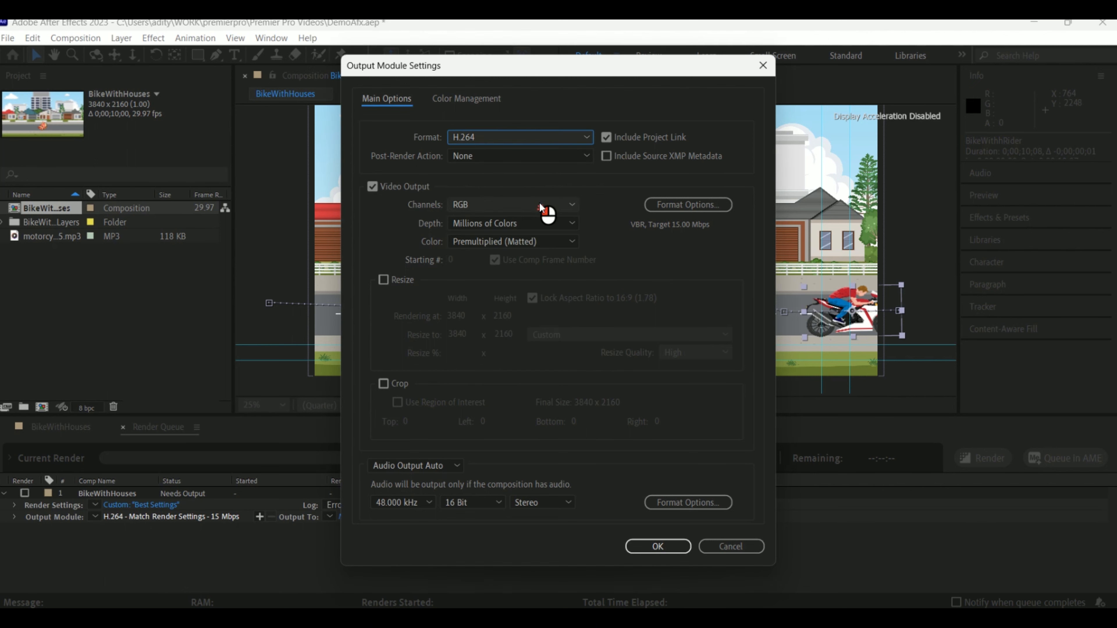
left_click(607, 138)
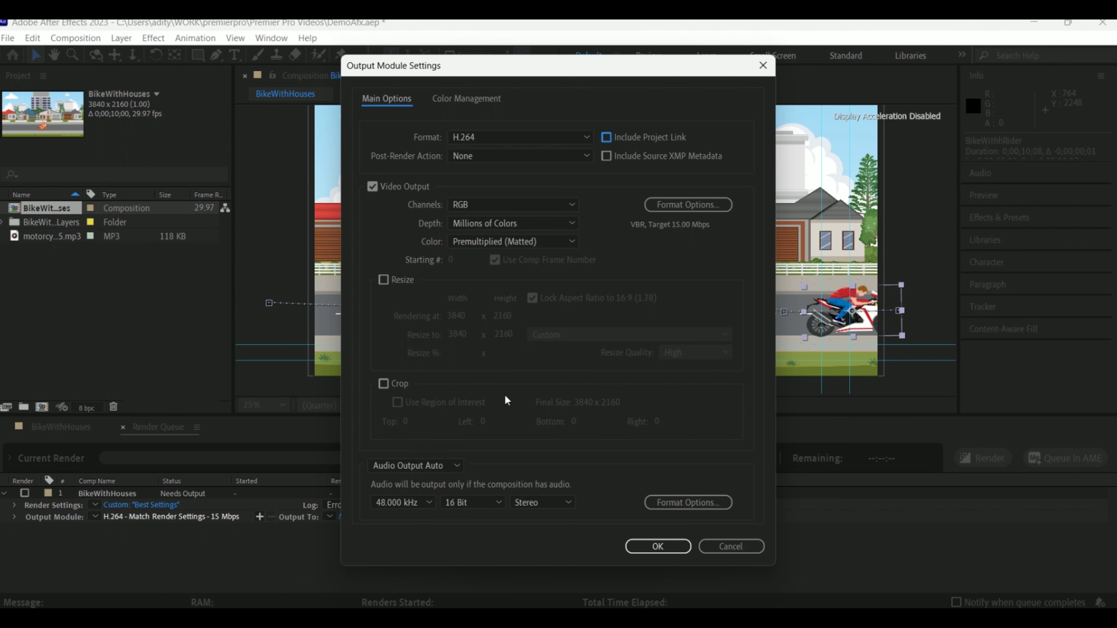
left_click(659, 546)
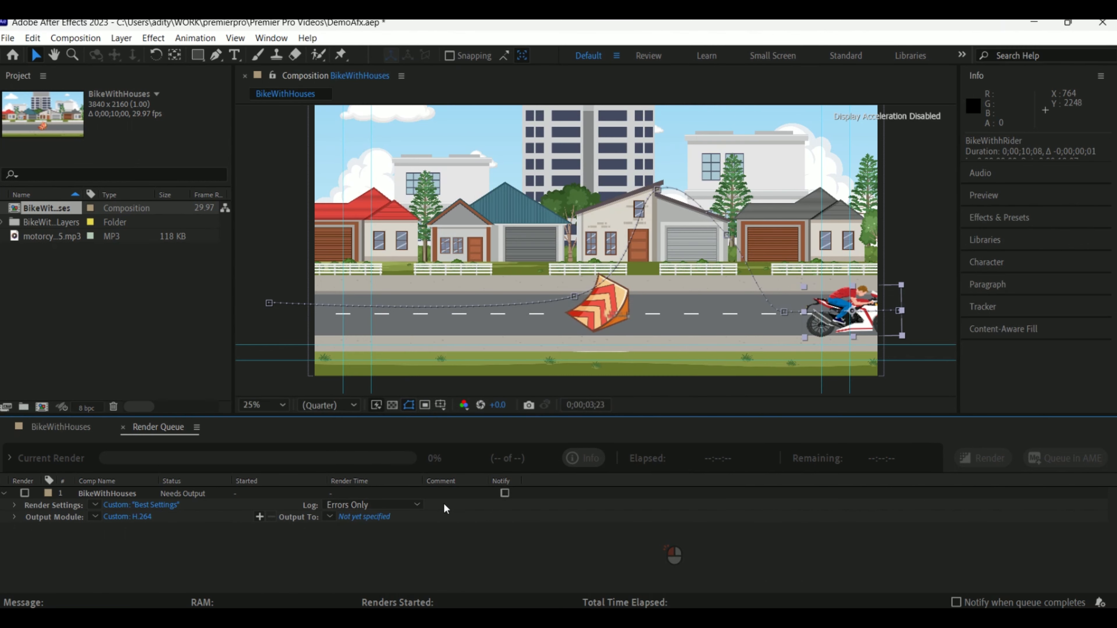
Add an extra output module to the BikeWithHouses render item and remove it
left_click(308, 526)
left_click(260, 517)
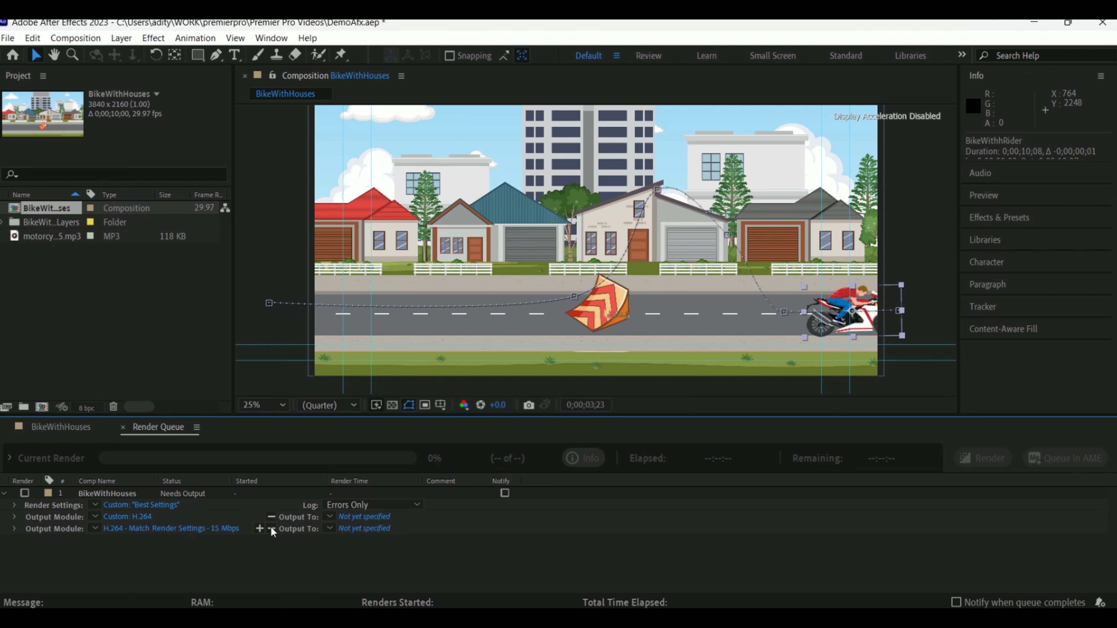
left_click(270, 529)
left_click(260, 529)
left_click(272, 540)
Open the H.264 output destination for BikeWithHouses and choose the After Effects Videos folder inside WORK\premierpro
left_click(371, 518)
left_click(306, 312)
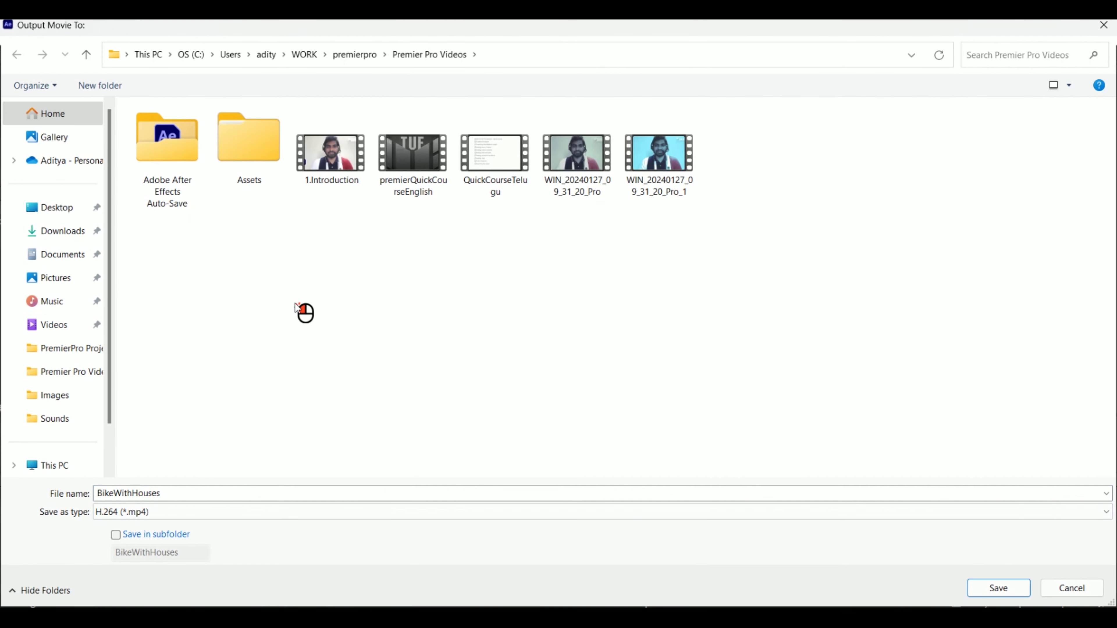
left_click(439, 55)
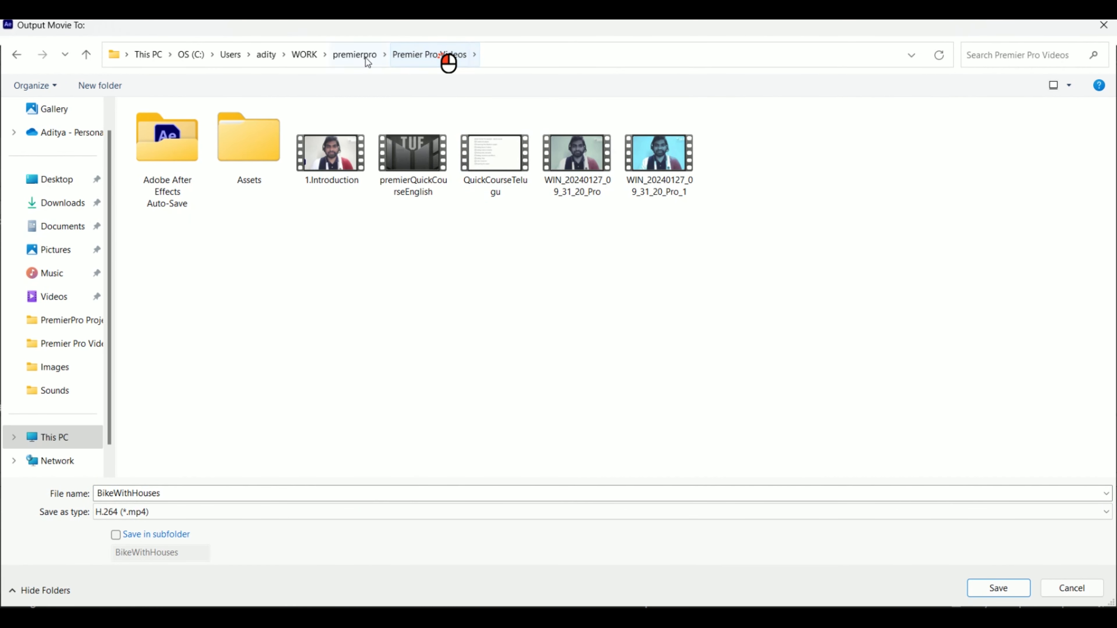
left_click(364, 56)
left_click(304, 57)
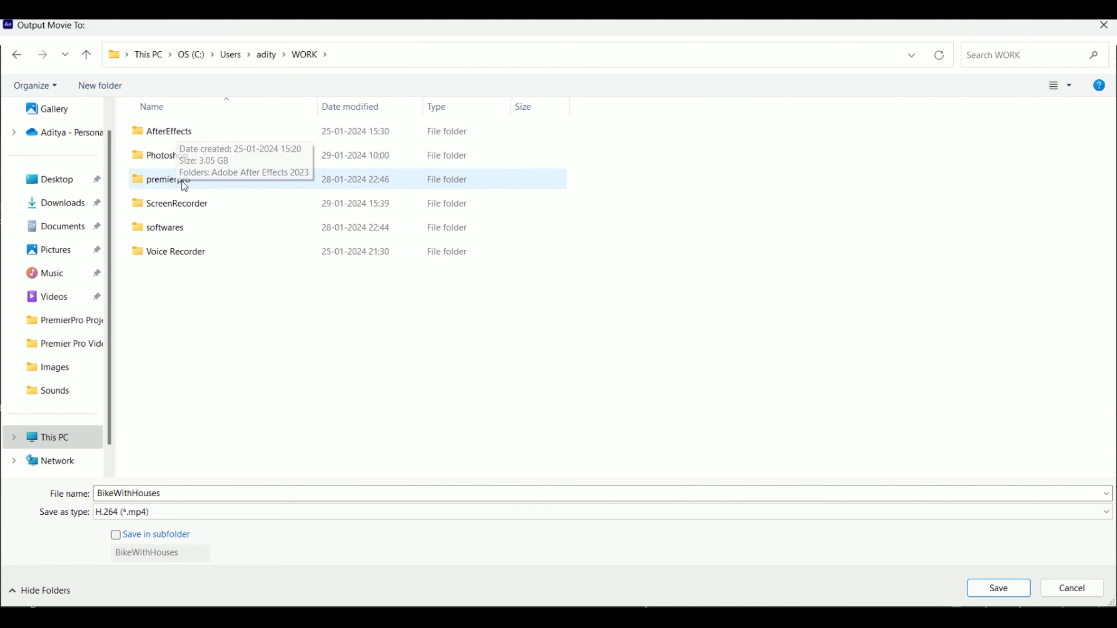
double_click(195, 184)
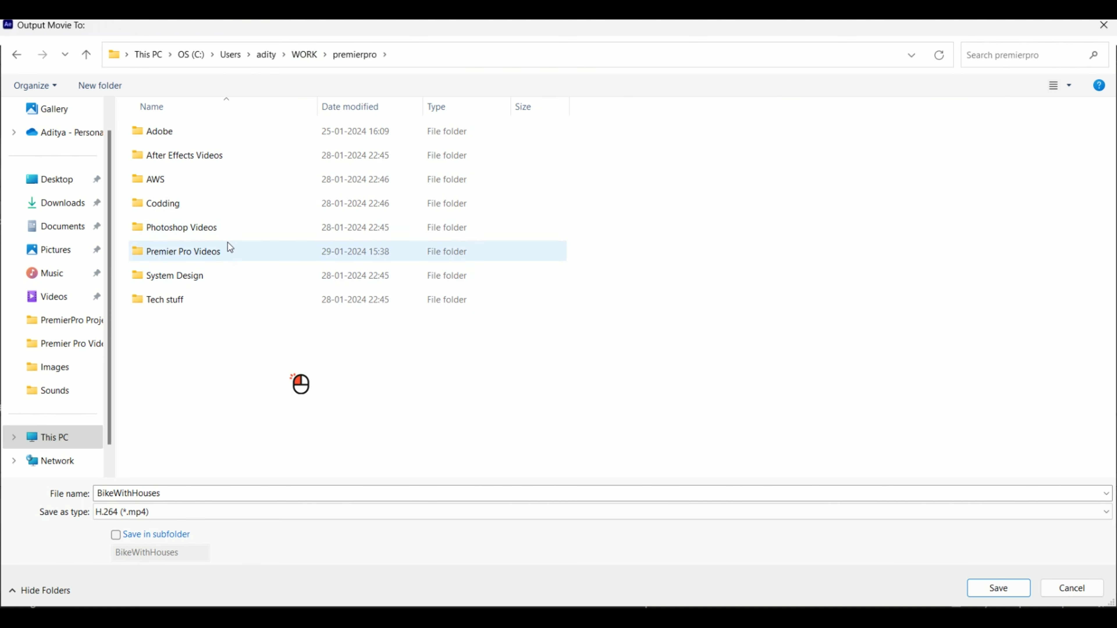
double_click(230, 162)
left_click(256, 254)
left_click(18, 56)
left_click(317, 372)
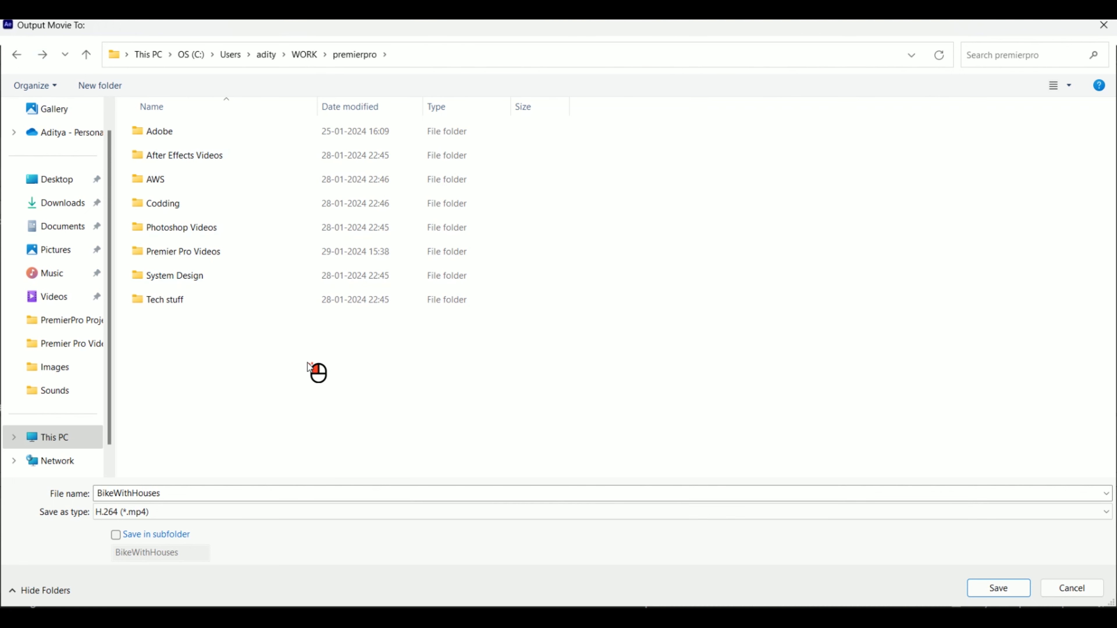
left_click(237, 166)
double_click(237, 167)
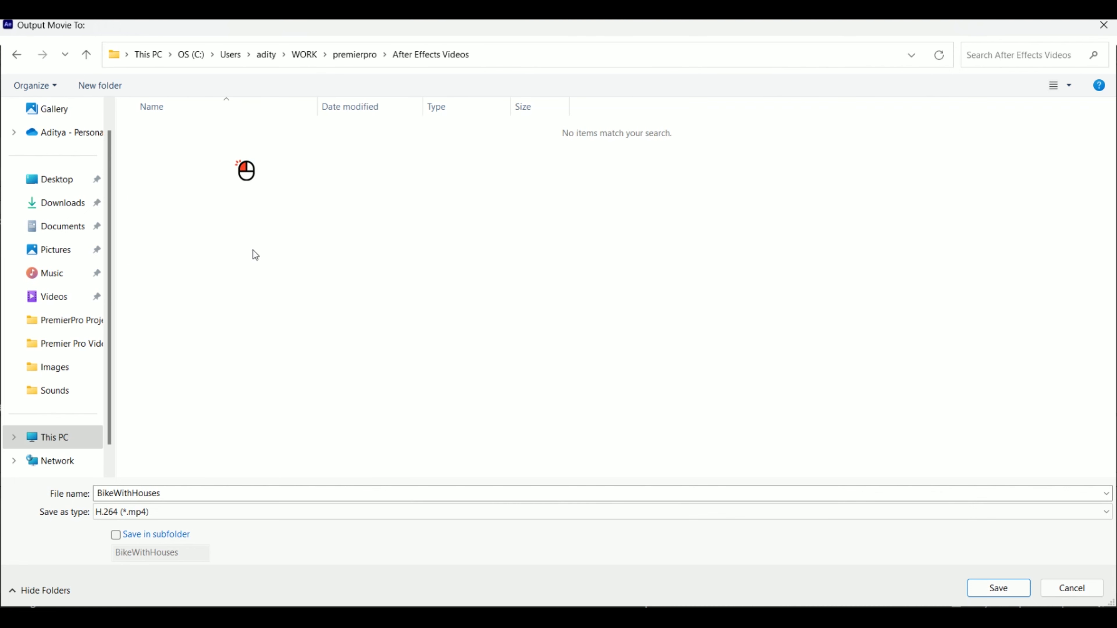
Save the output destination under the file name QuickCourseEng as H.264 (*.mp4) and render the queued composition
double_click(217, 496)
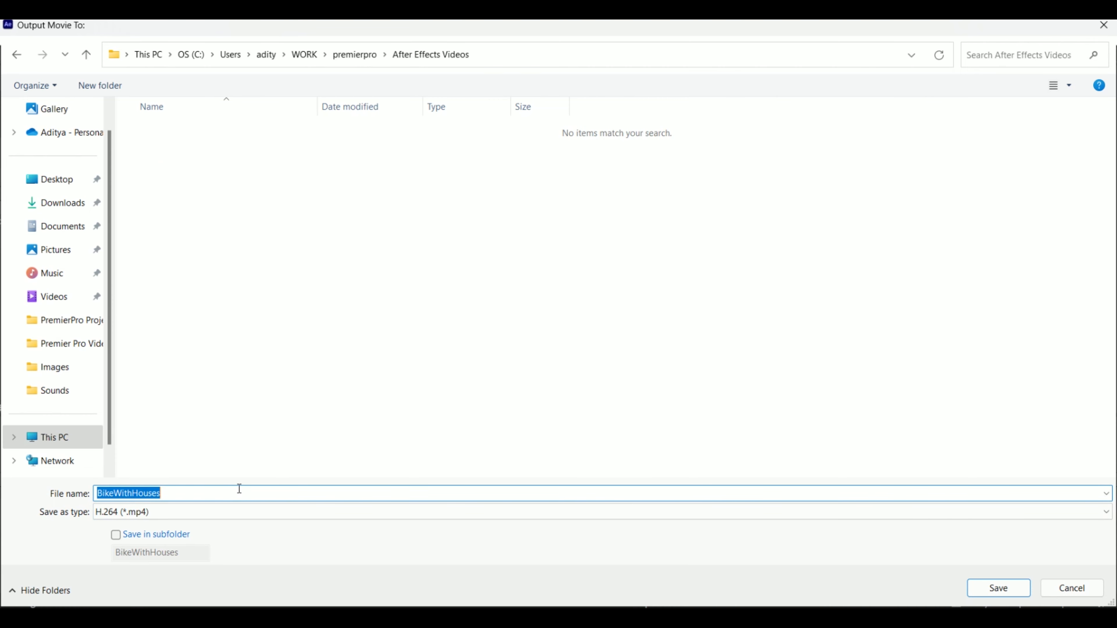
left_click(245, 496)
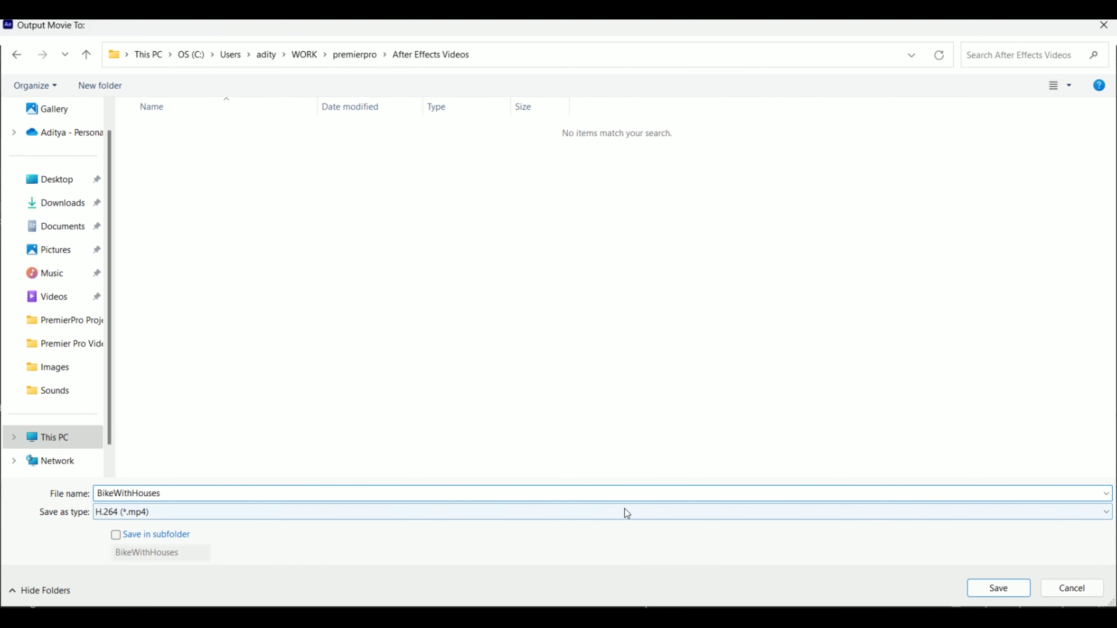
double_click(224, 493)
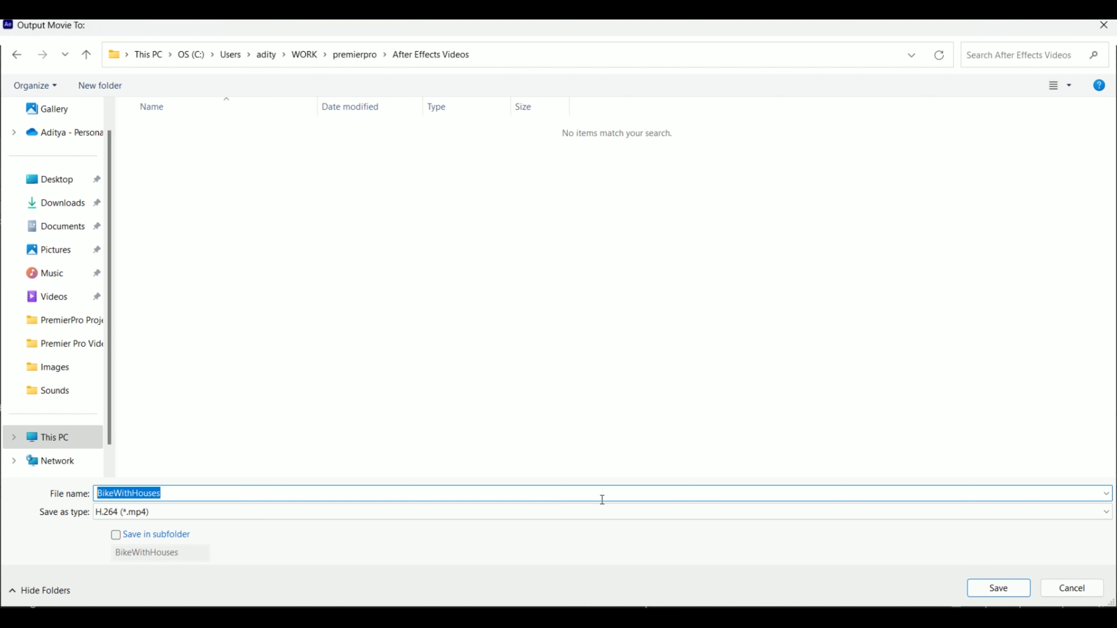
key("BackSpace")
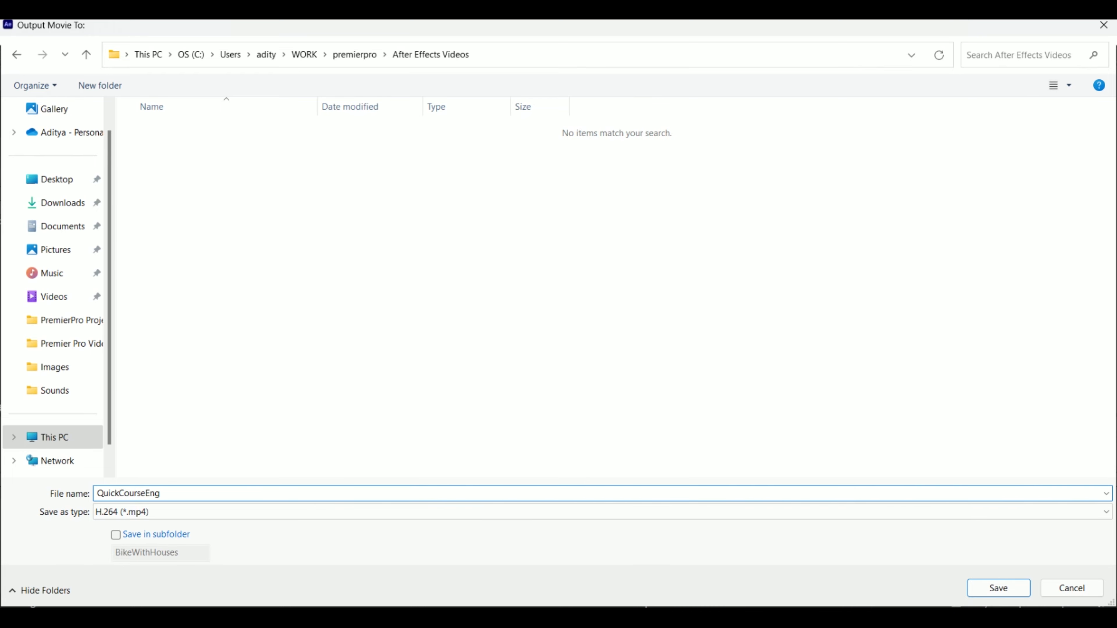
left_click(1007, 592)
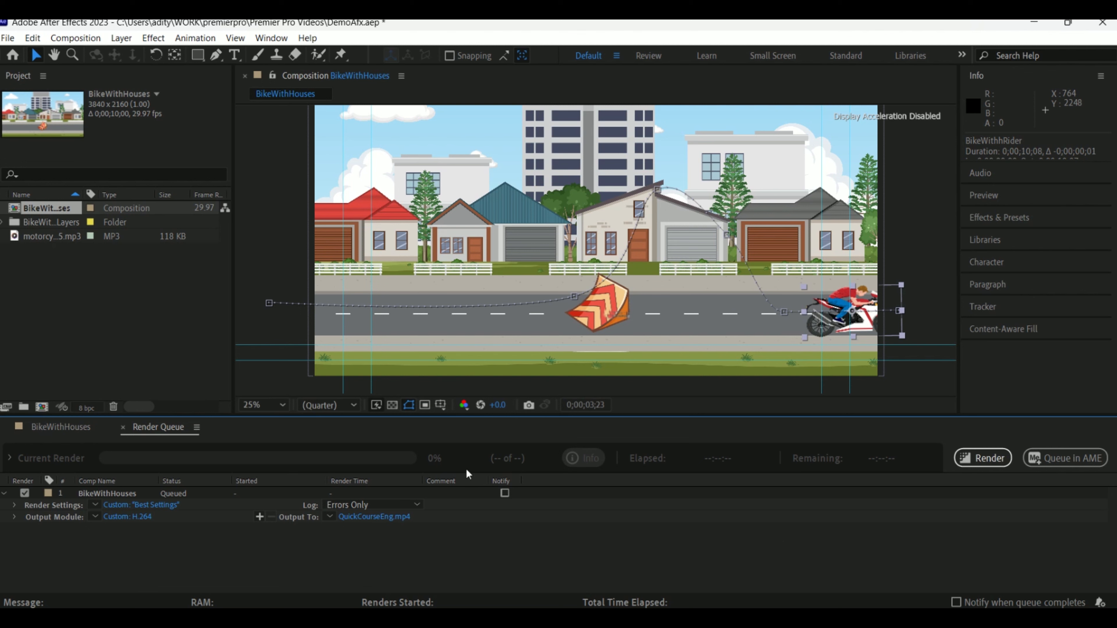
left_click(976, 451)
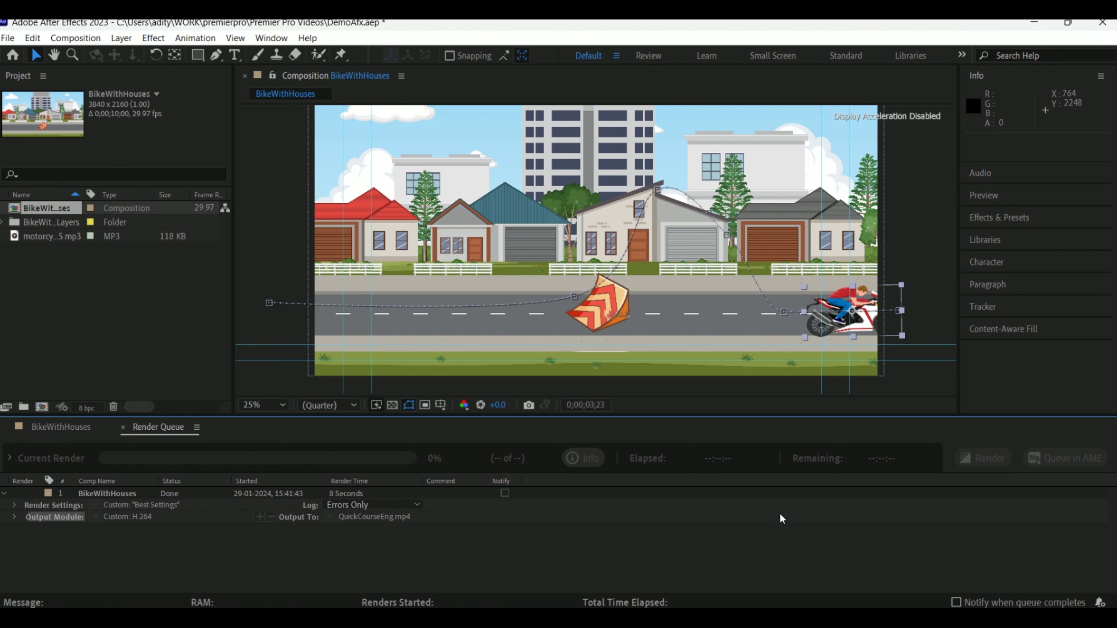
Switch to File Explorer, browse to premierpro\After Effects Videos and open the rendered QuickCourseEng video for playback
key("super+e")
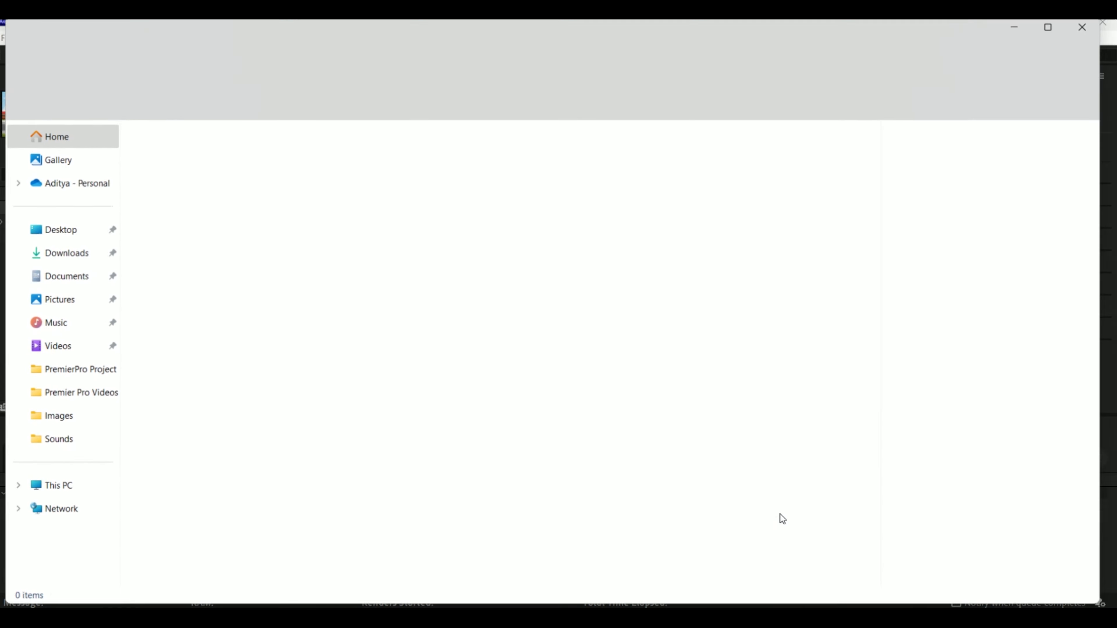
left_click(82, 398)
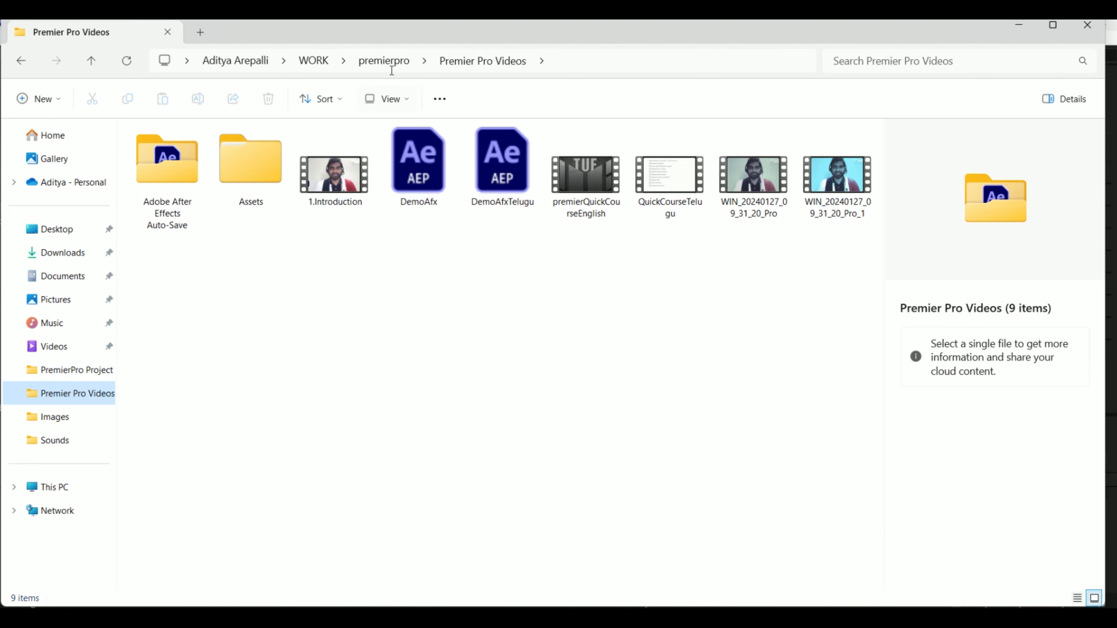
double_click(194, 189)
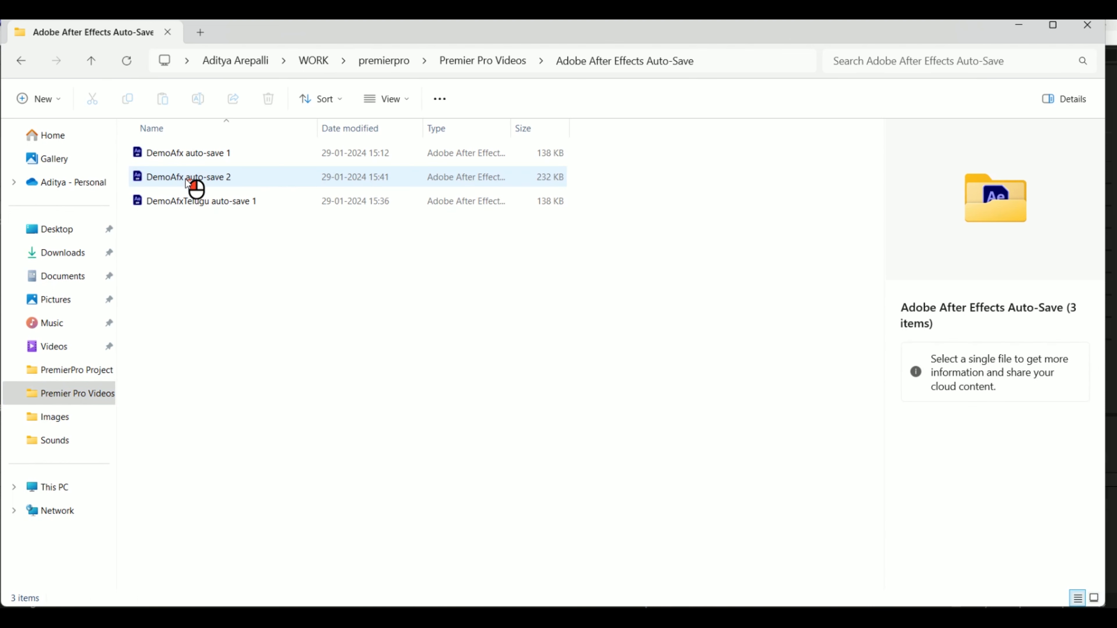
left_click(35, 66)
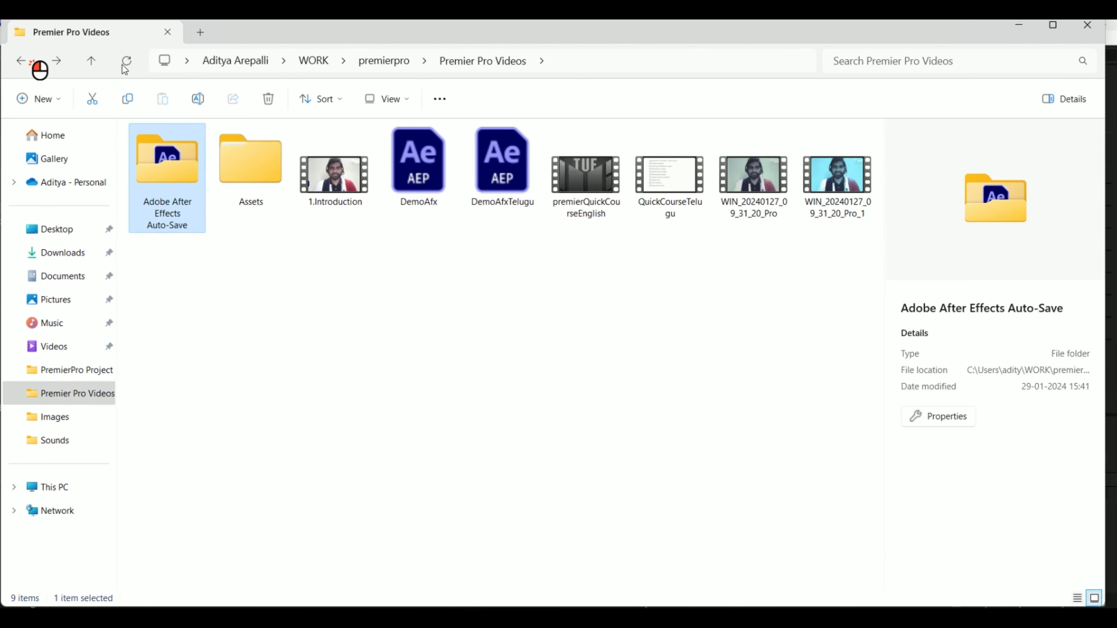
left_click(387, 61)
left_click(444, 324)
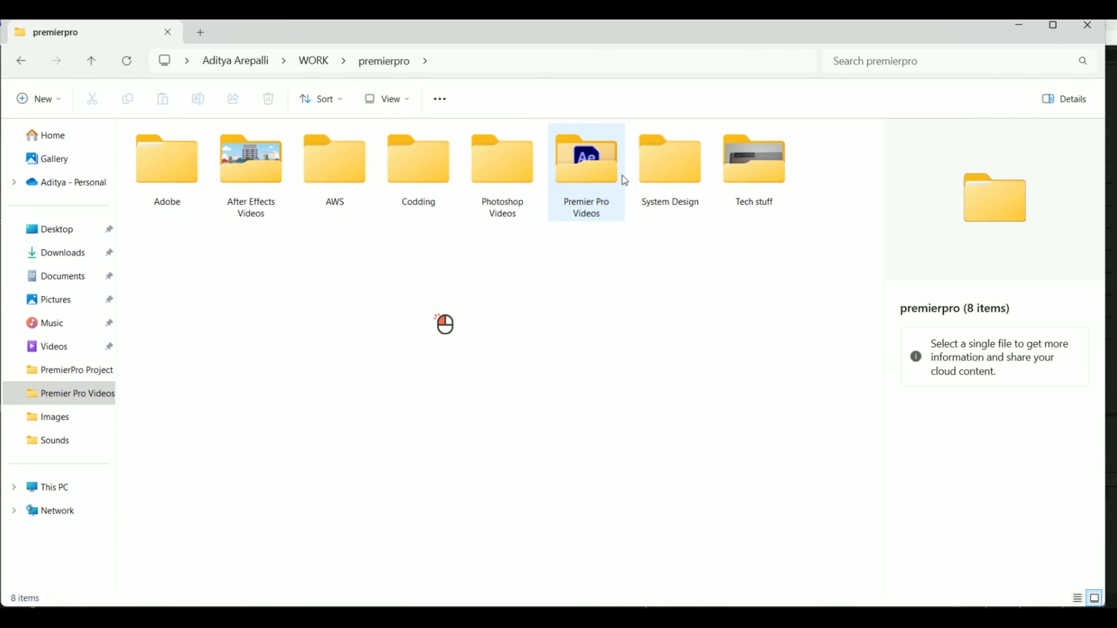
double_click(252, 188)
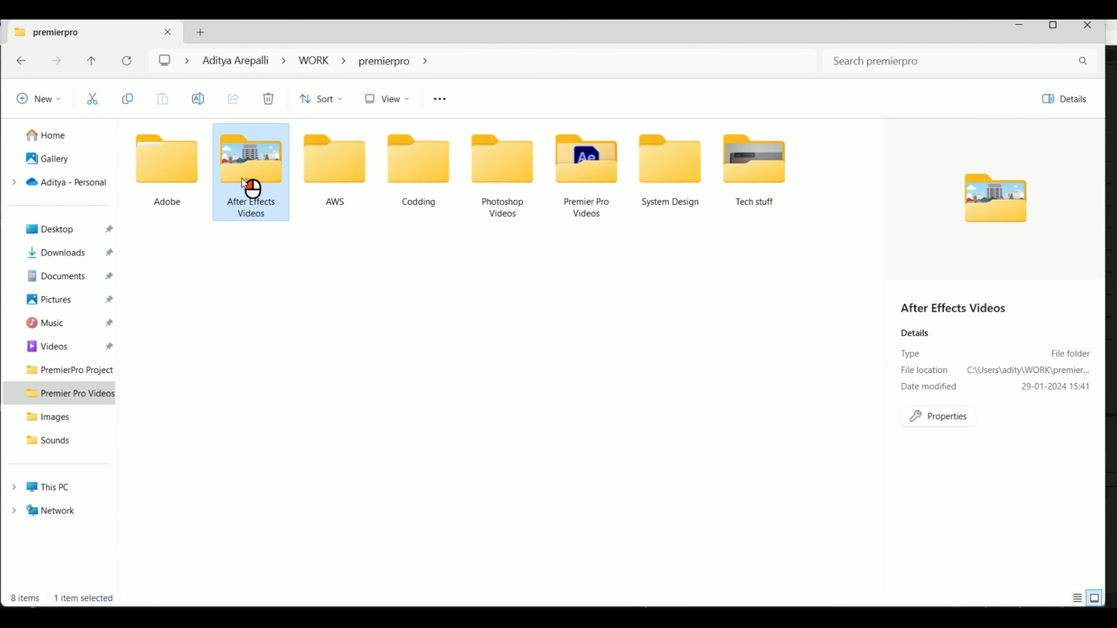
left_click(263, 261)
double_click(184, 184)
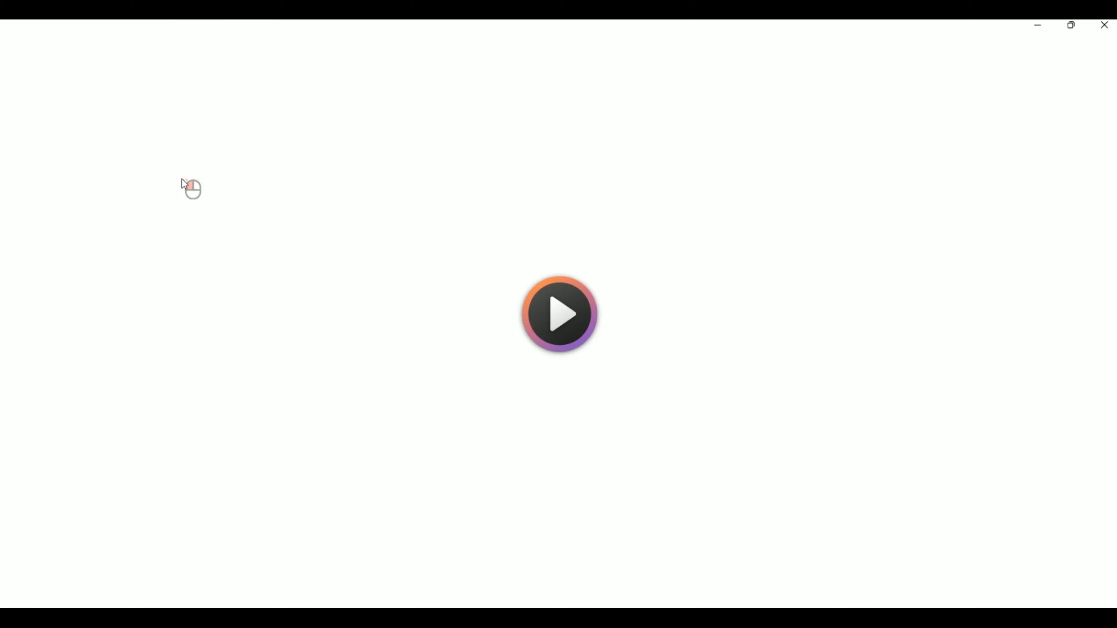